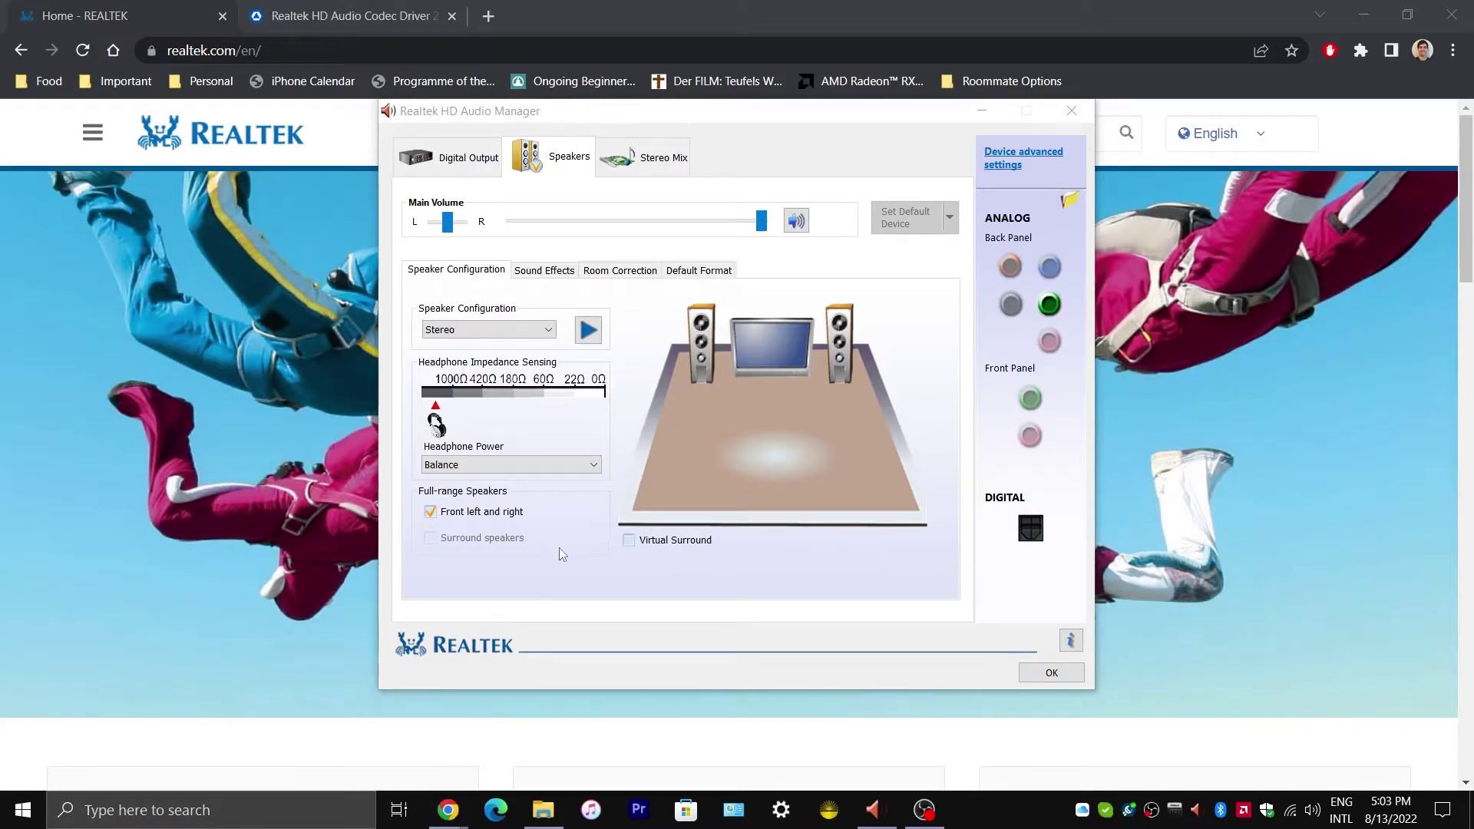
- Bring up the Win+X system-tools menu from the Start button
{"action": "right_click", "coordinate": [22, 810]}
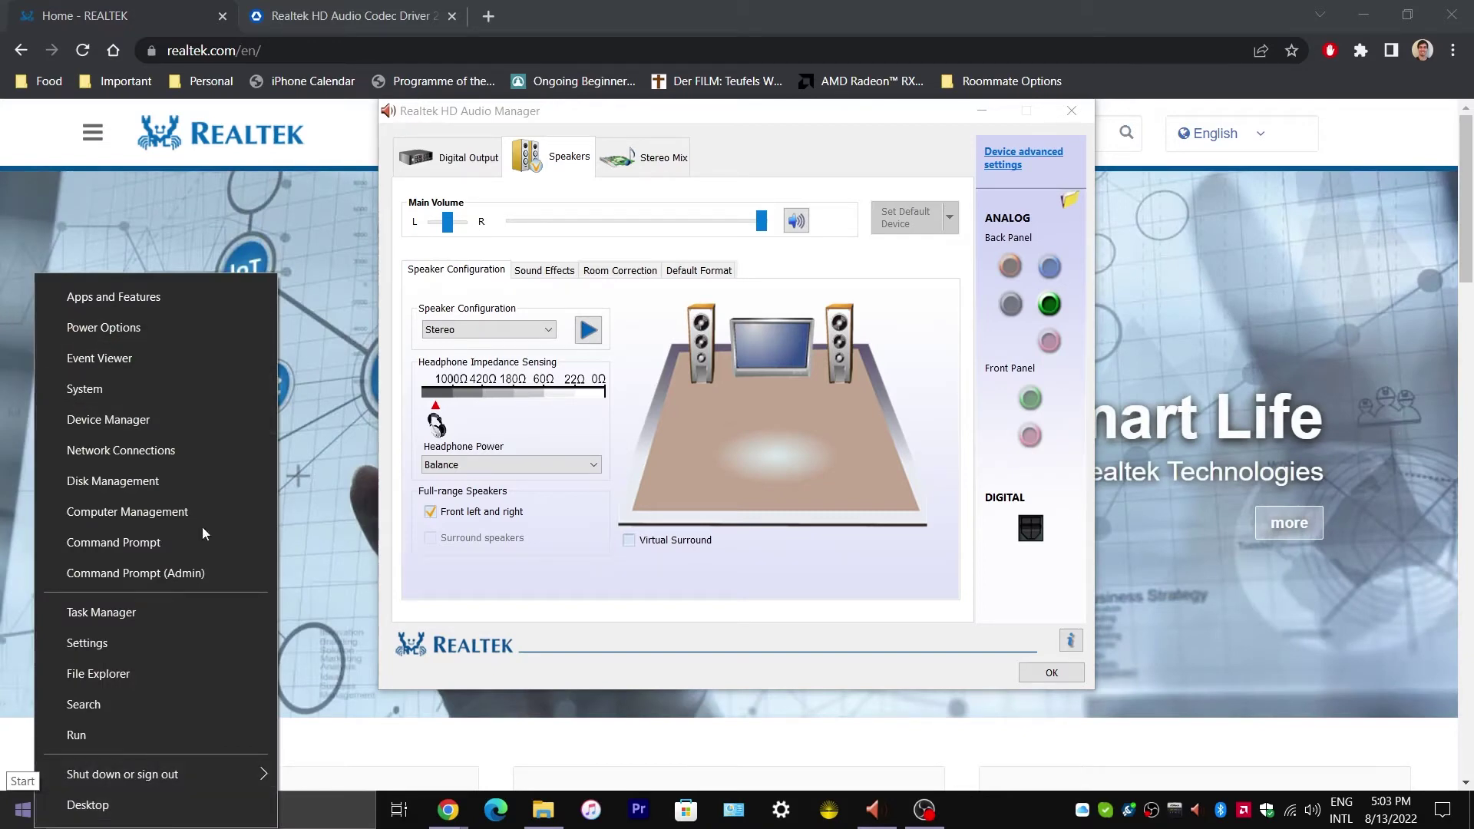
- Open Device Manager from the quick-link menu and reposition its window
{"action": "right_click", "coordinate": [5, 824]}
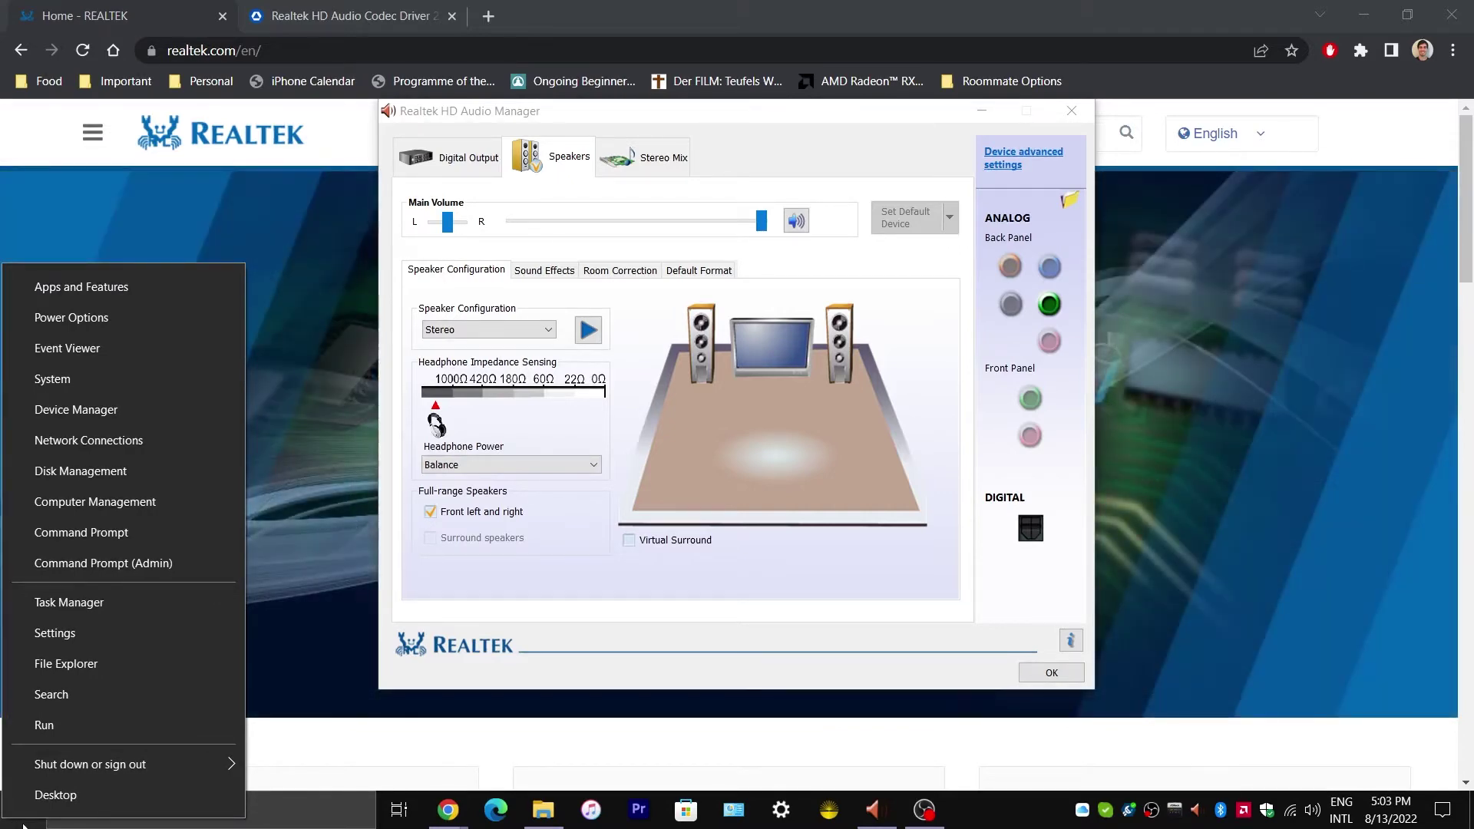
{"action": "left_click", "coordinate": [148, 413]}
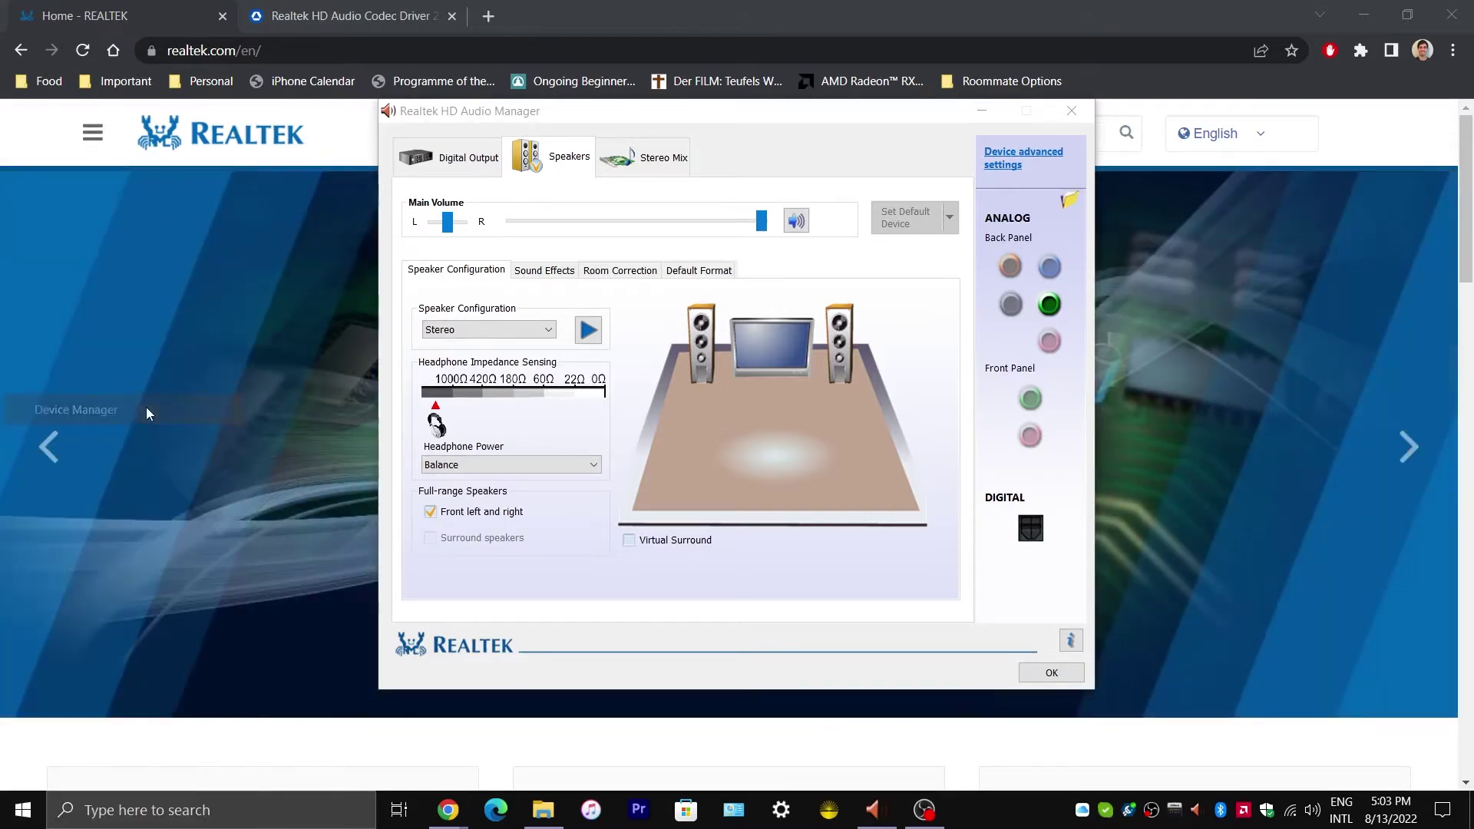
{"action": "left_click_drag", "start_coordinate": [593, 70], "coordinate": [906, 105]}
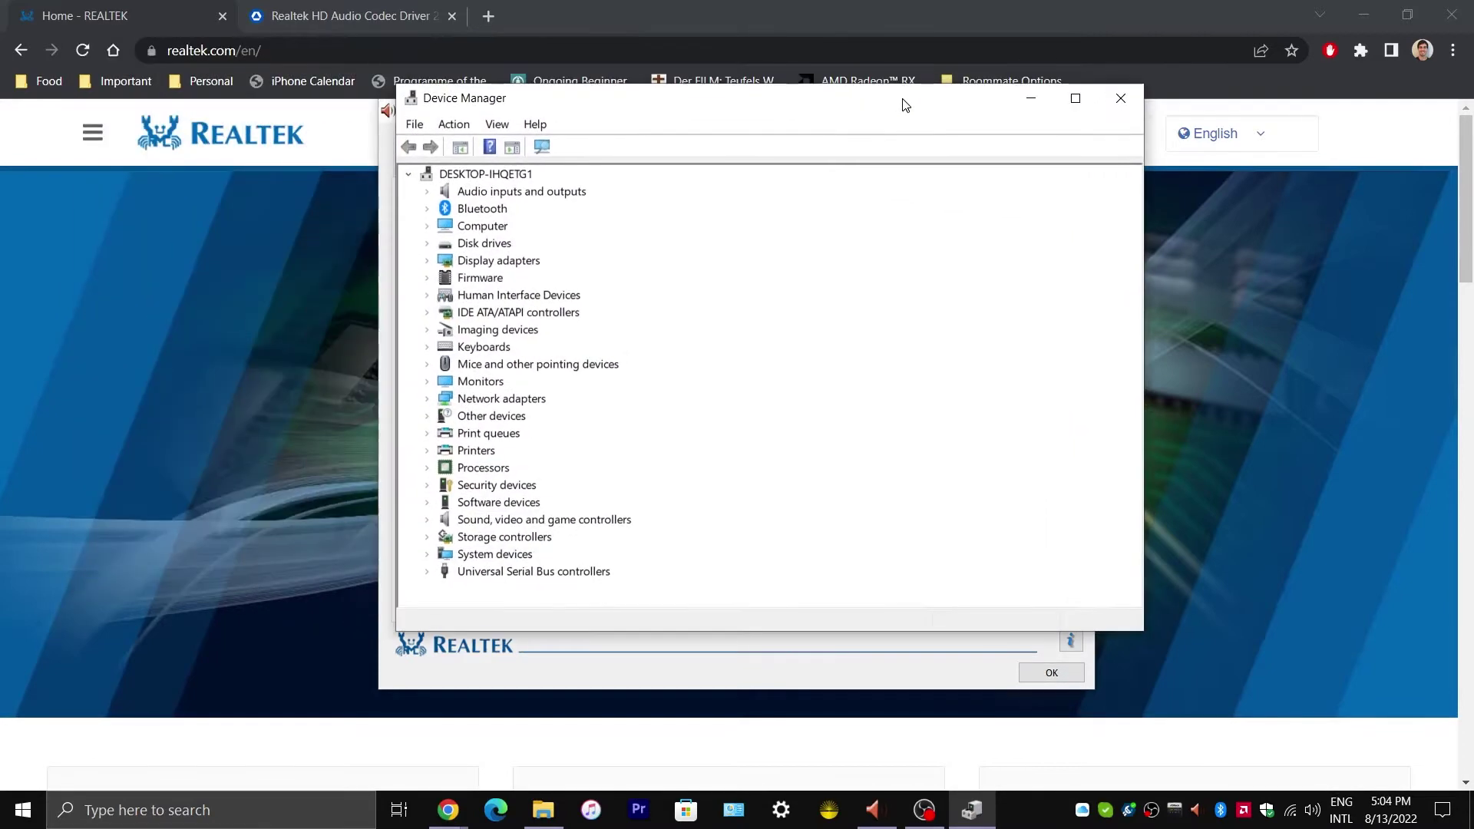
- Show hidden devices and expand the Audio inputs and outputs category
{"action": "left_click", "coordinate": [500, 126]}
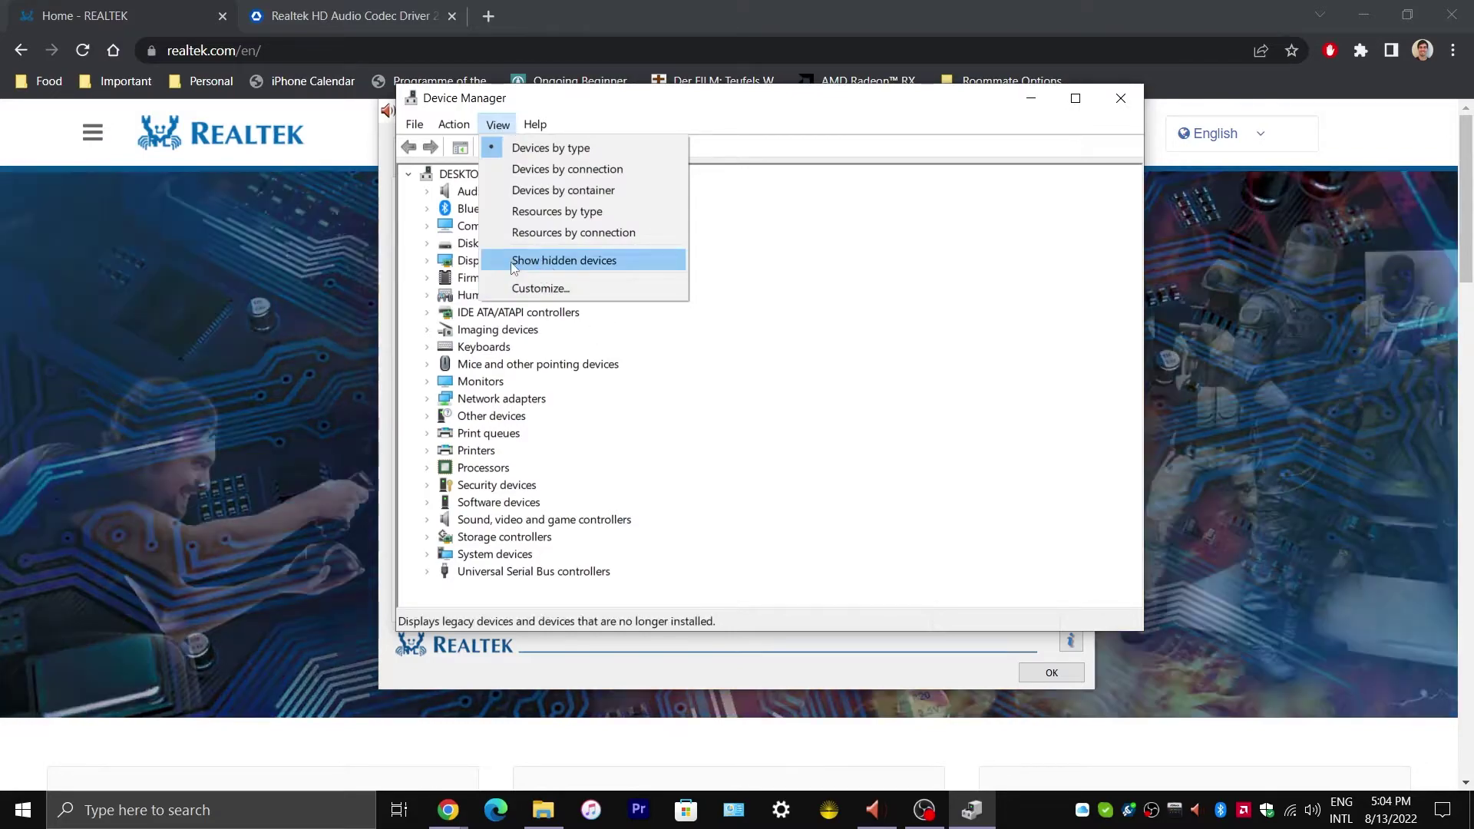
{"action": "left_click", "coordinate": [519, 261]}
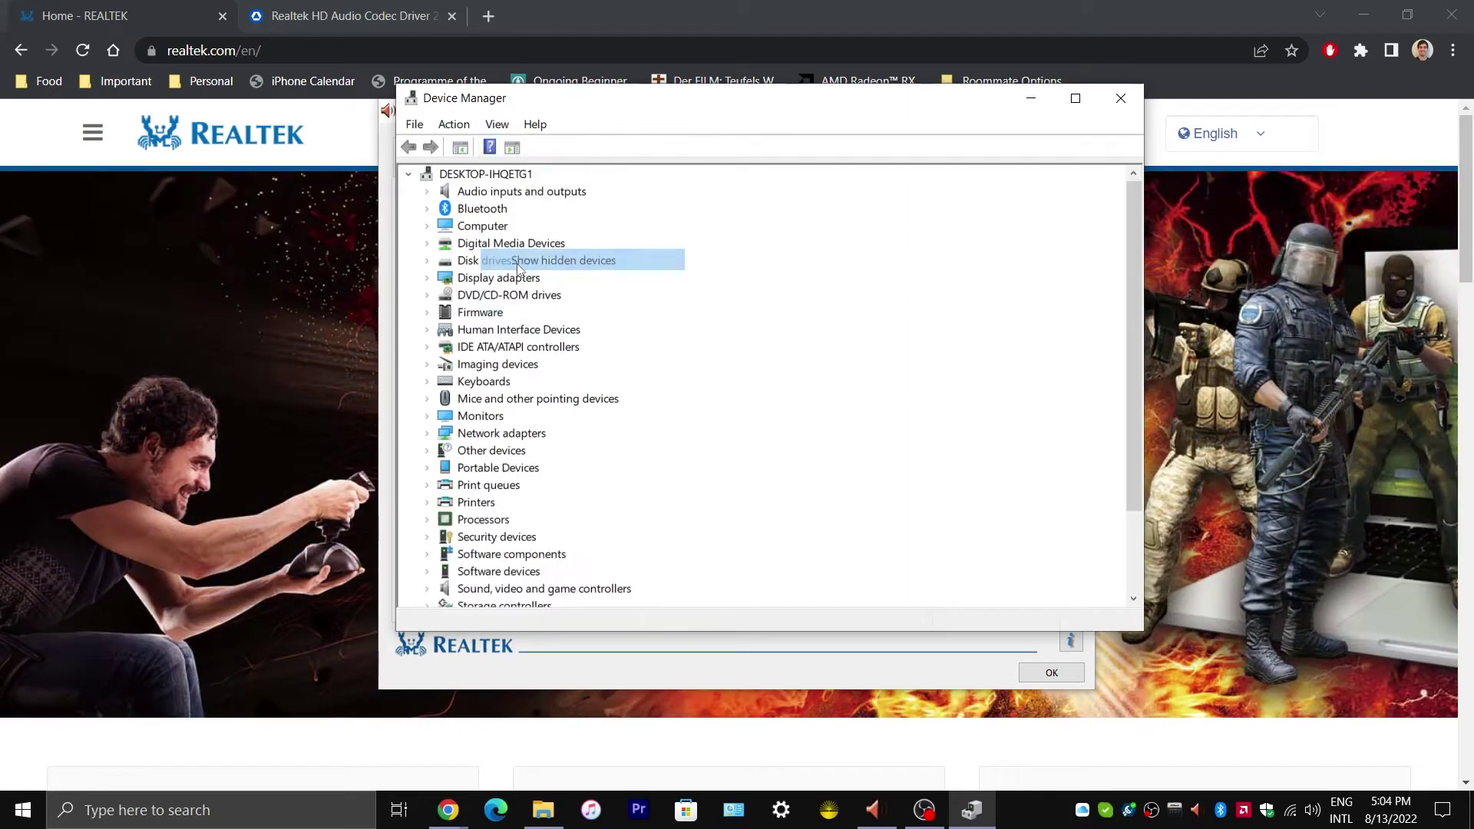
{"action": "left_click", "coordinate": [427, 192]}
{"action": "scroll", "coordinate": [482, 493], "scroll_direction": "down", "scroll_amount": 10}
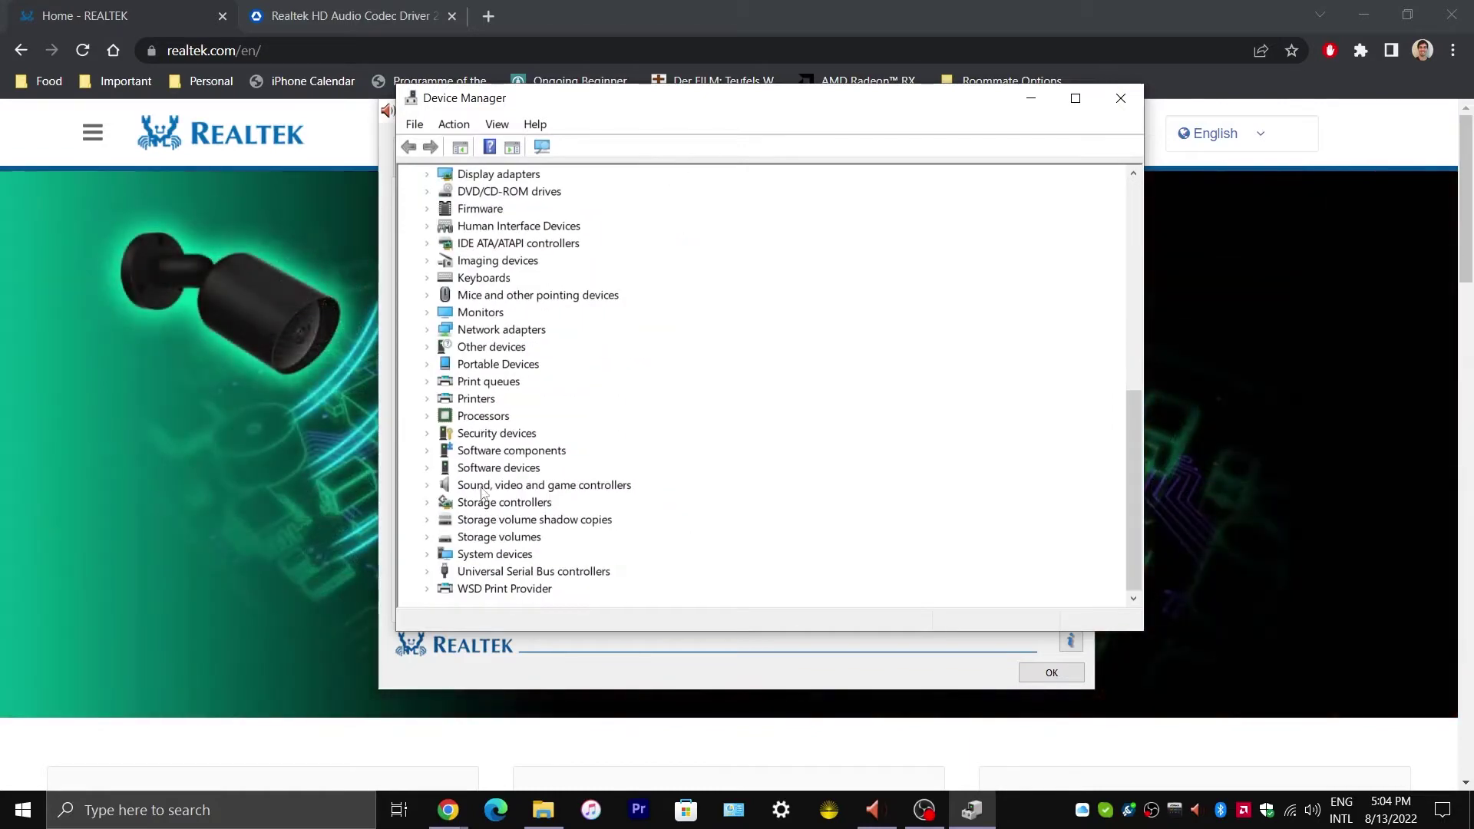
- Expand Sound, video and game controllers, then move Device Manager lower to uncover the audio manager
{"action": "left_click", "coordinate": [427, 485]}
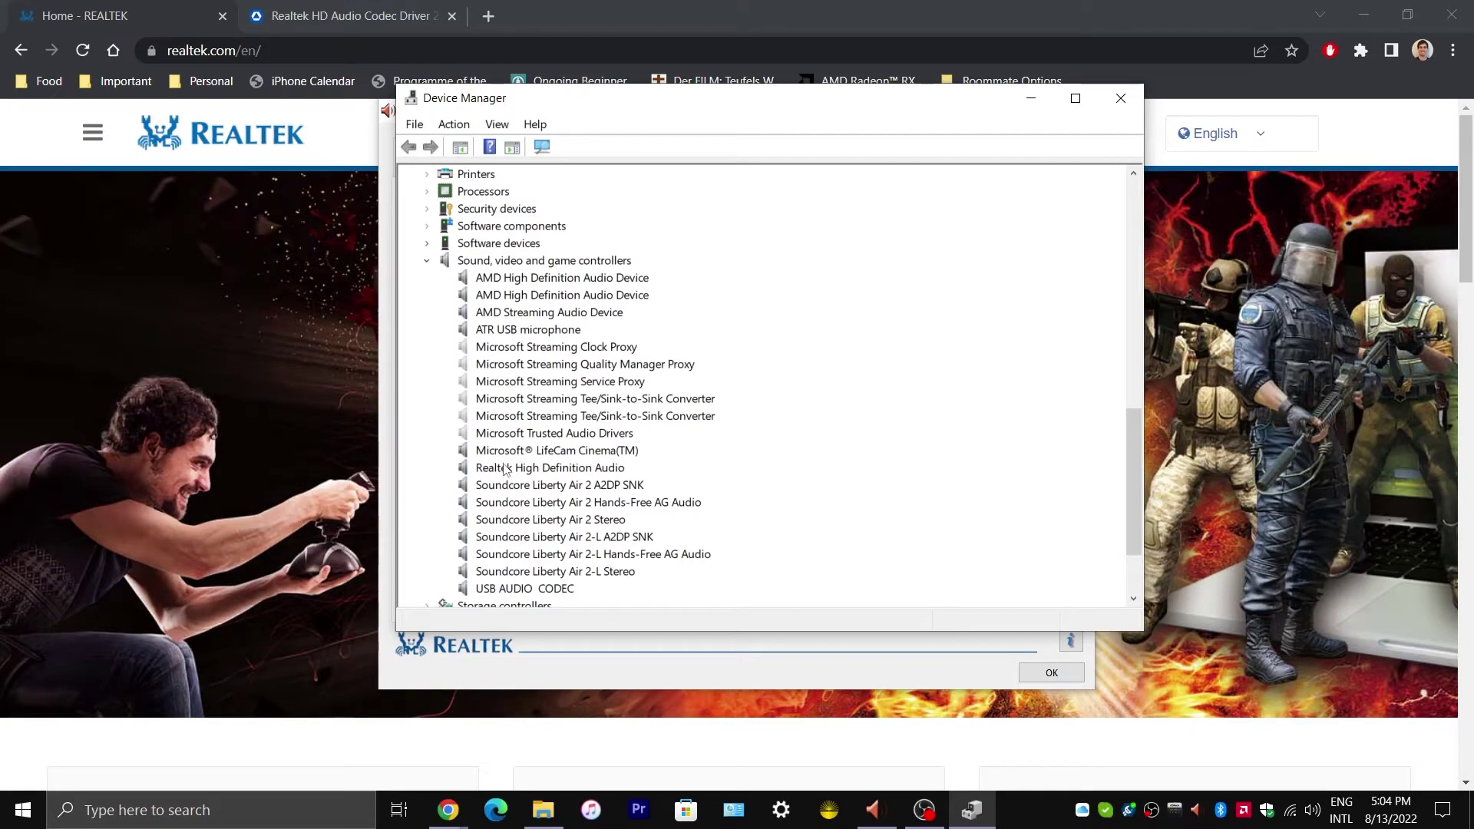
{"action": "scroll", "coordinate": [583, 484], "scroll_direction": "up", "scroll_amount": 14}
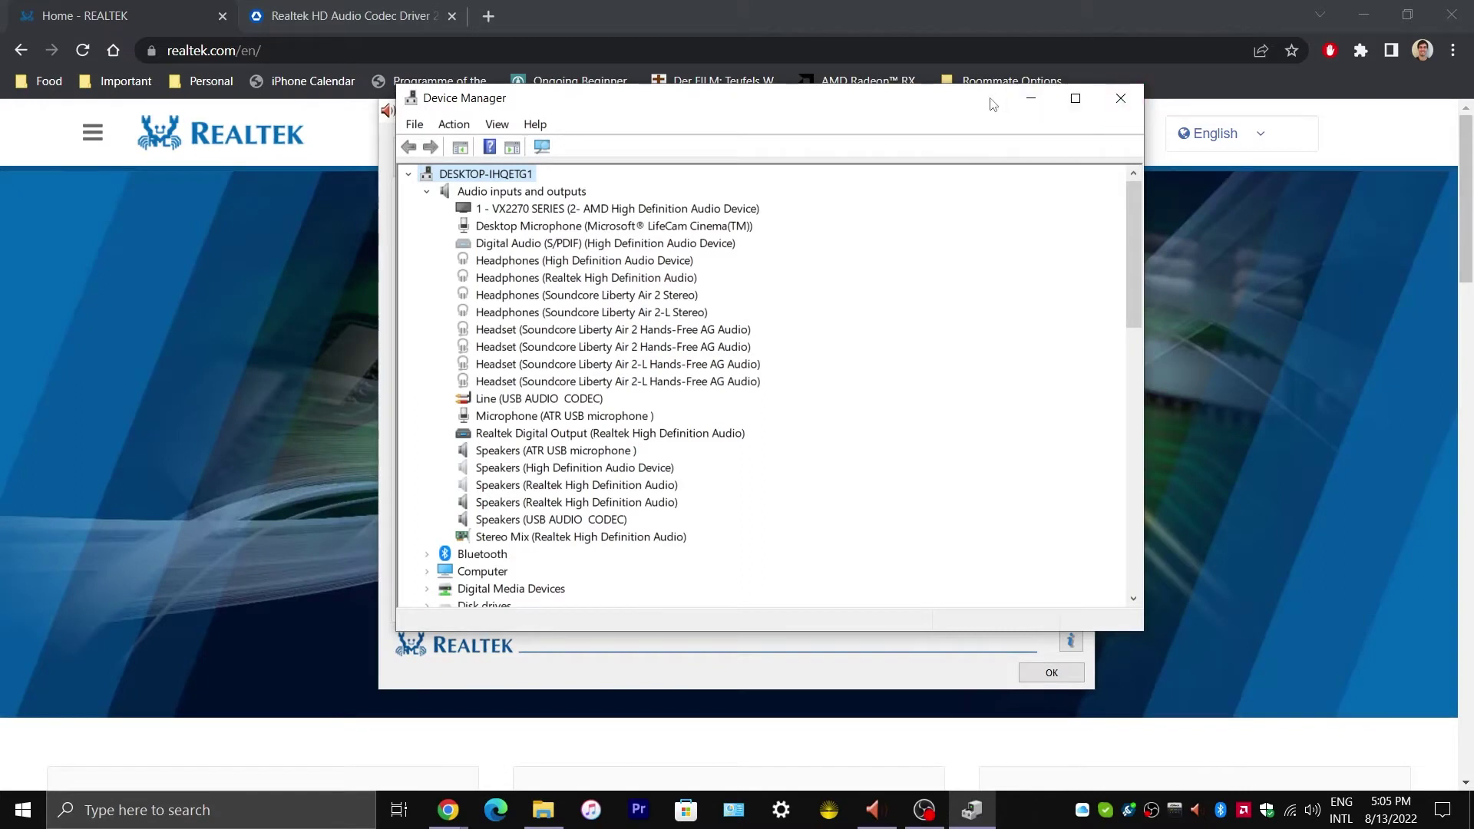
{"action": "left_click_drag", "start_coordinate": [990, 103], "coordinate": [943, 216]}
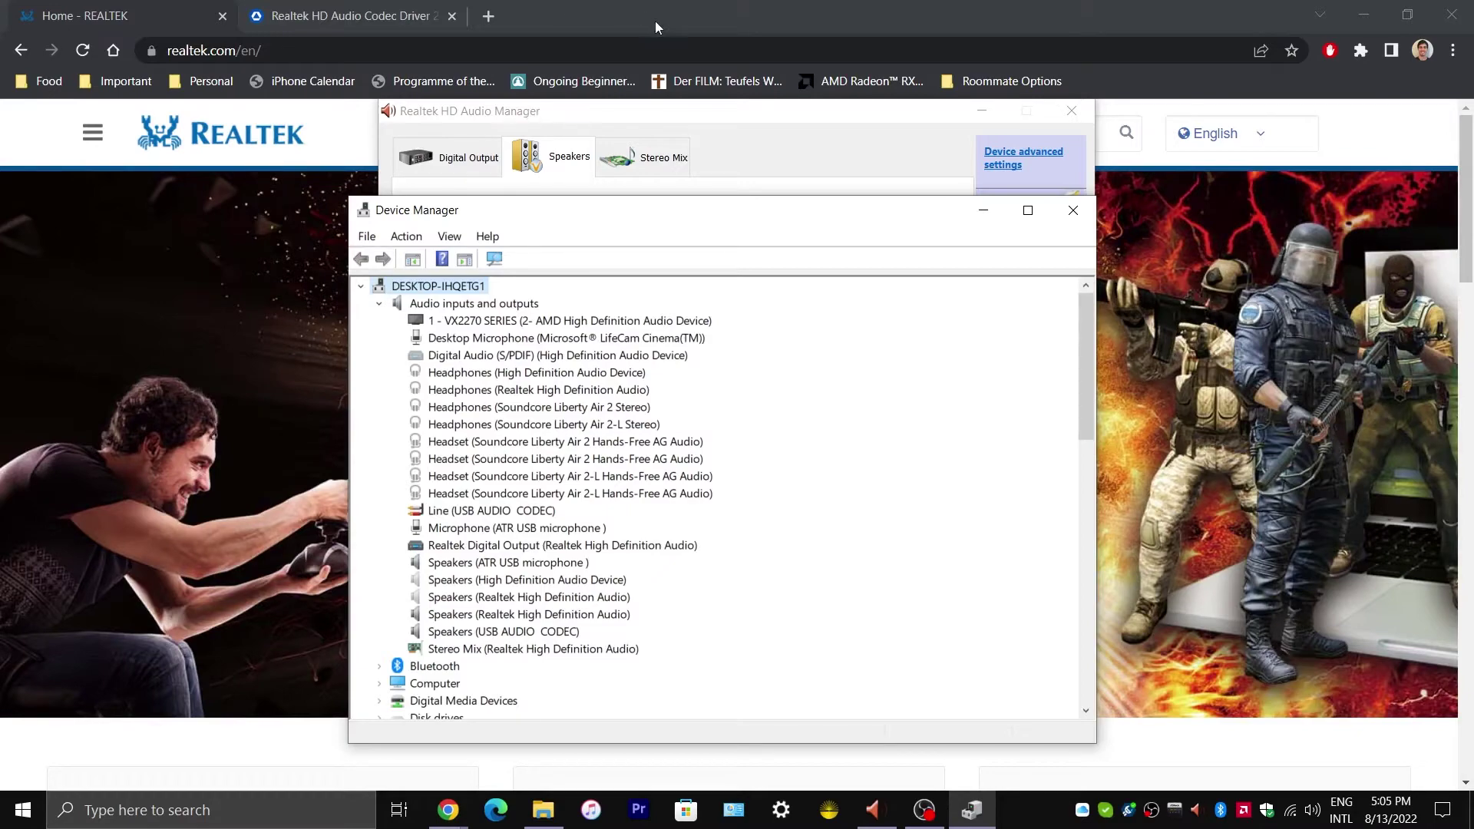
- In Chrome, check the TechSpot Realtek driver tab, then return to the Realtek homepage
{"action": "left_click", "coordinate": [970, 12]}
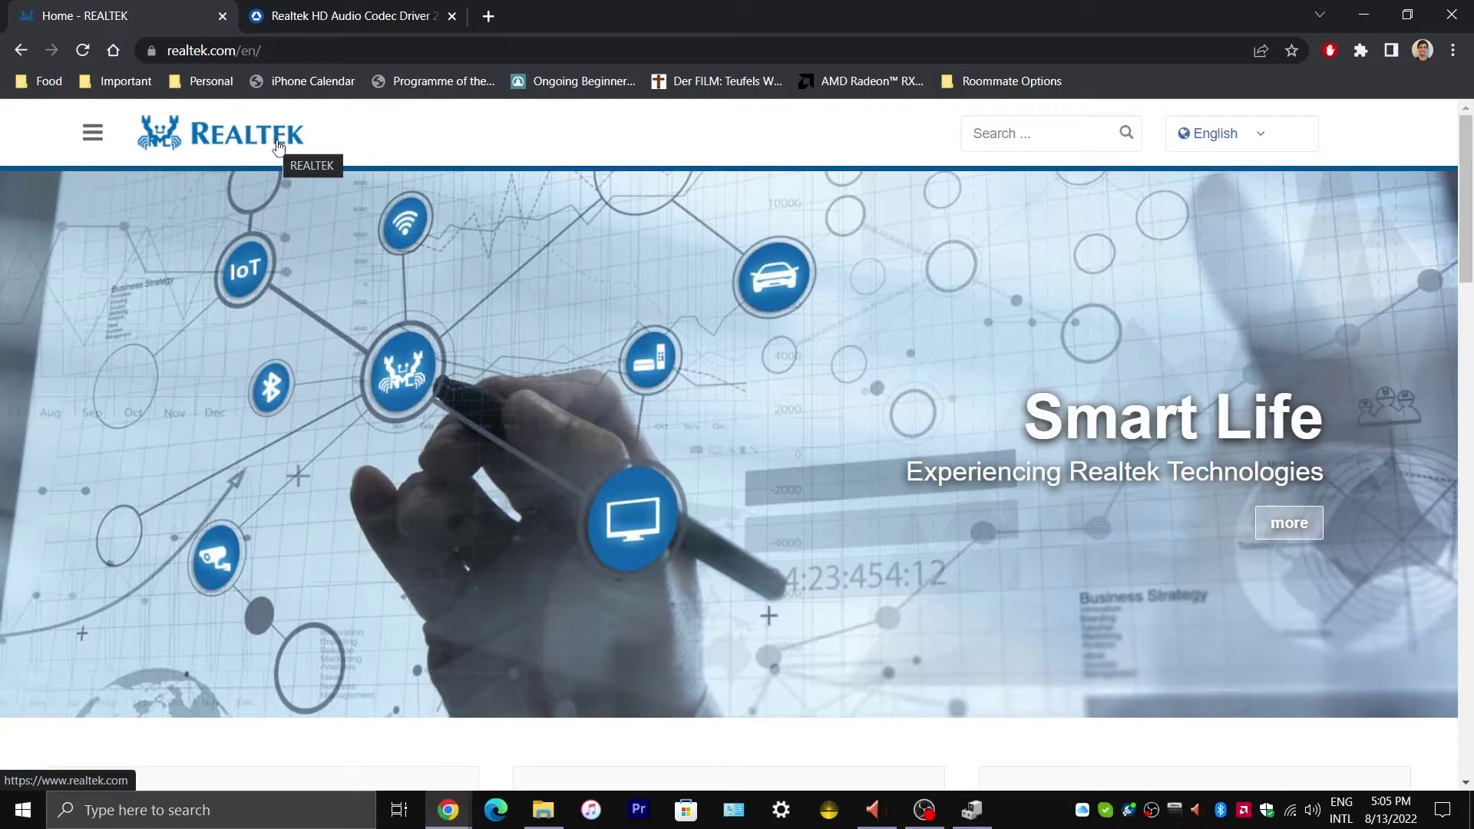
{"action": "left_click", "coordinate": [321, 17]}
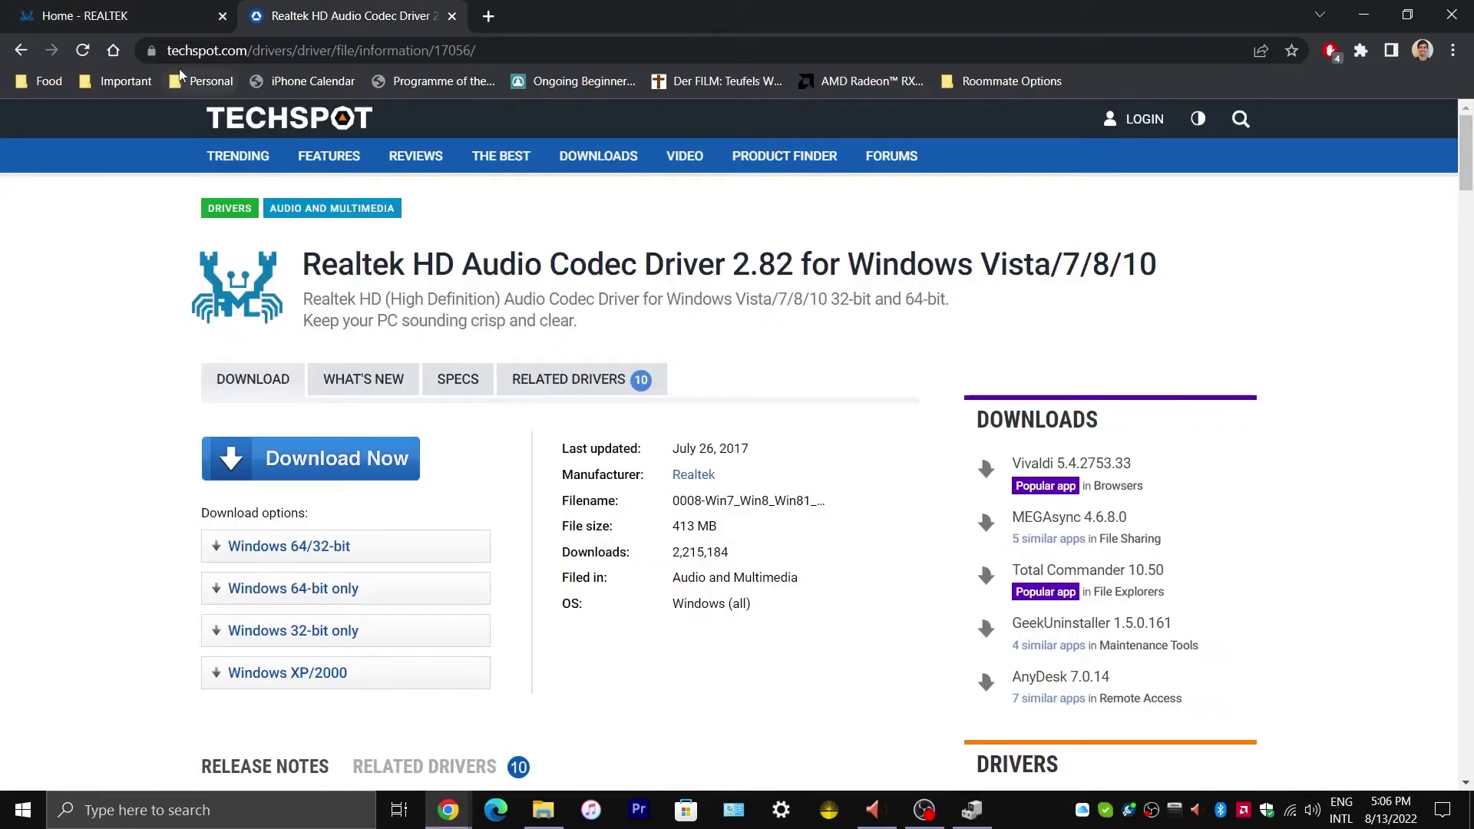
{"action": "left_click", "coordinate": [169, 15]}
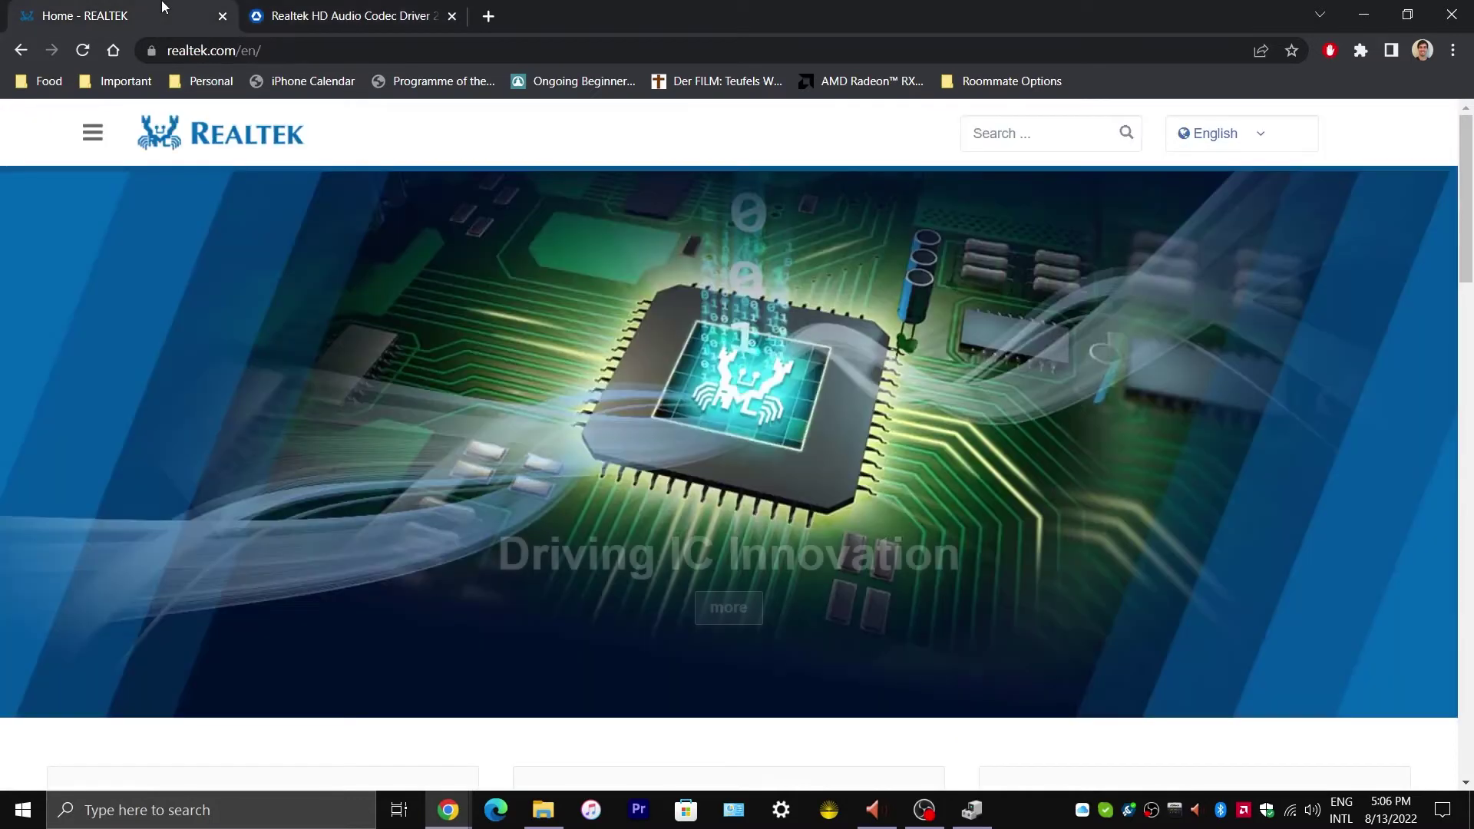
{"action": "left_click", "coordinate": [329, 17]}
{"action": "left_click", "coordinate": [153, 15]}
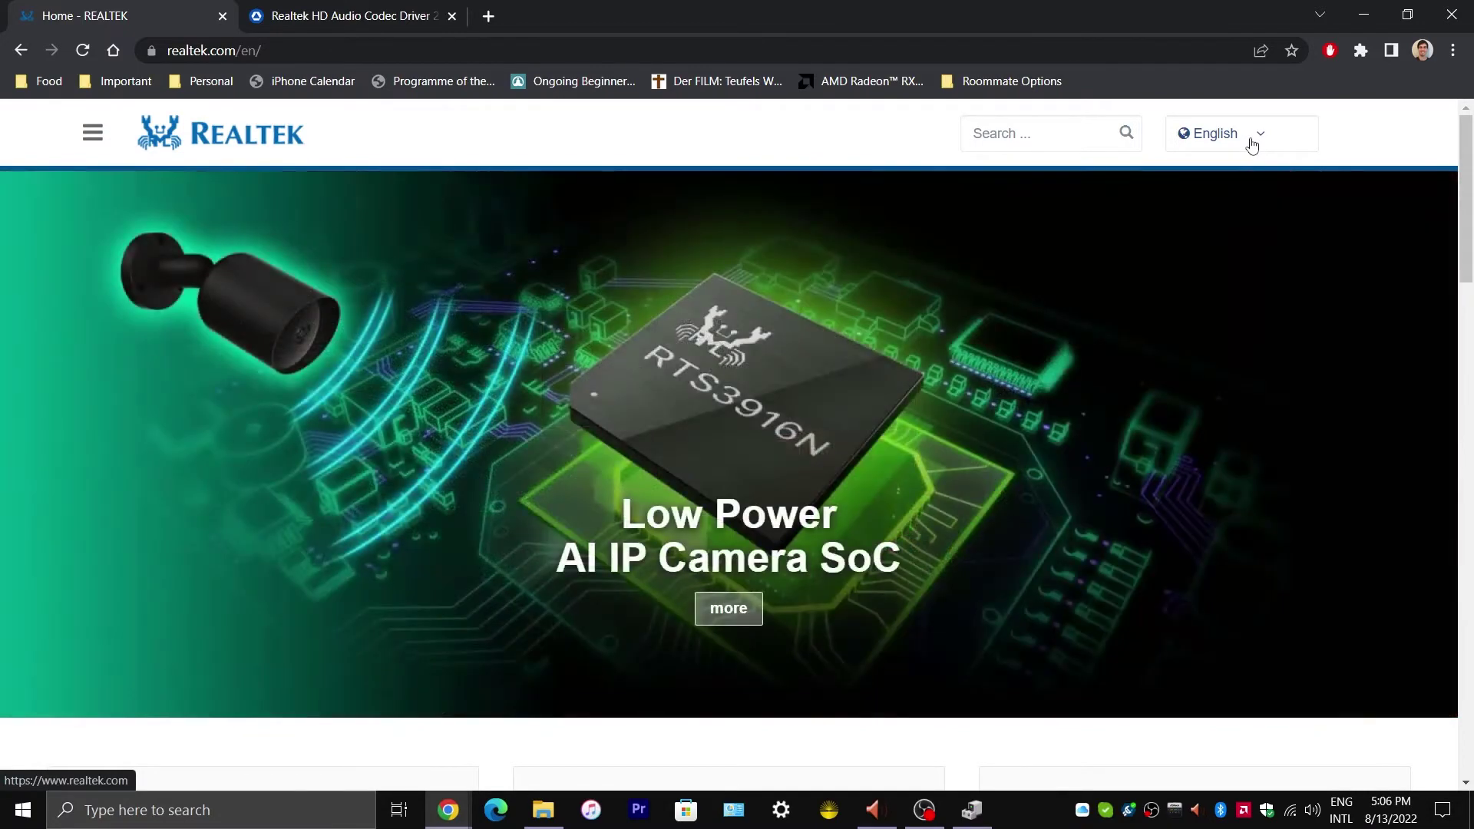
- Keep the Realtek site in English and go to the Computer Peripheral ICs downloads
{"action": "left_click", "coordinate": [1252, 144]}
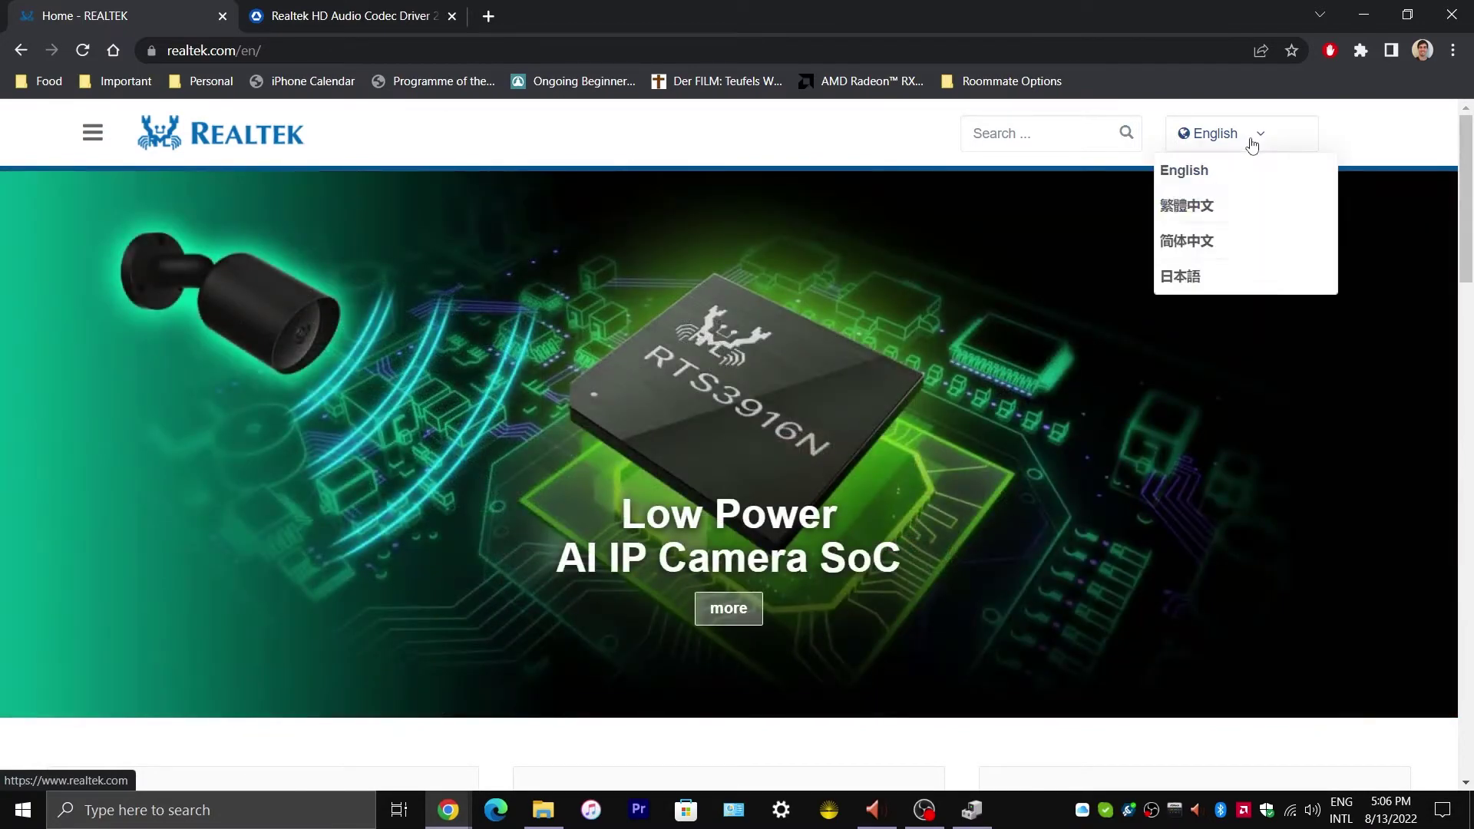
{"action": "left_click", "coordinate": [1209, 174]}
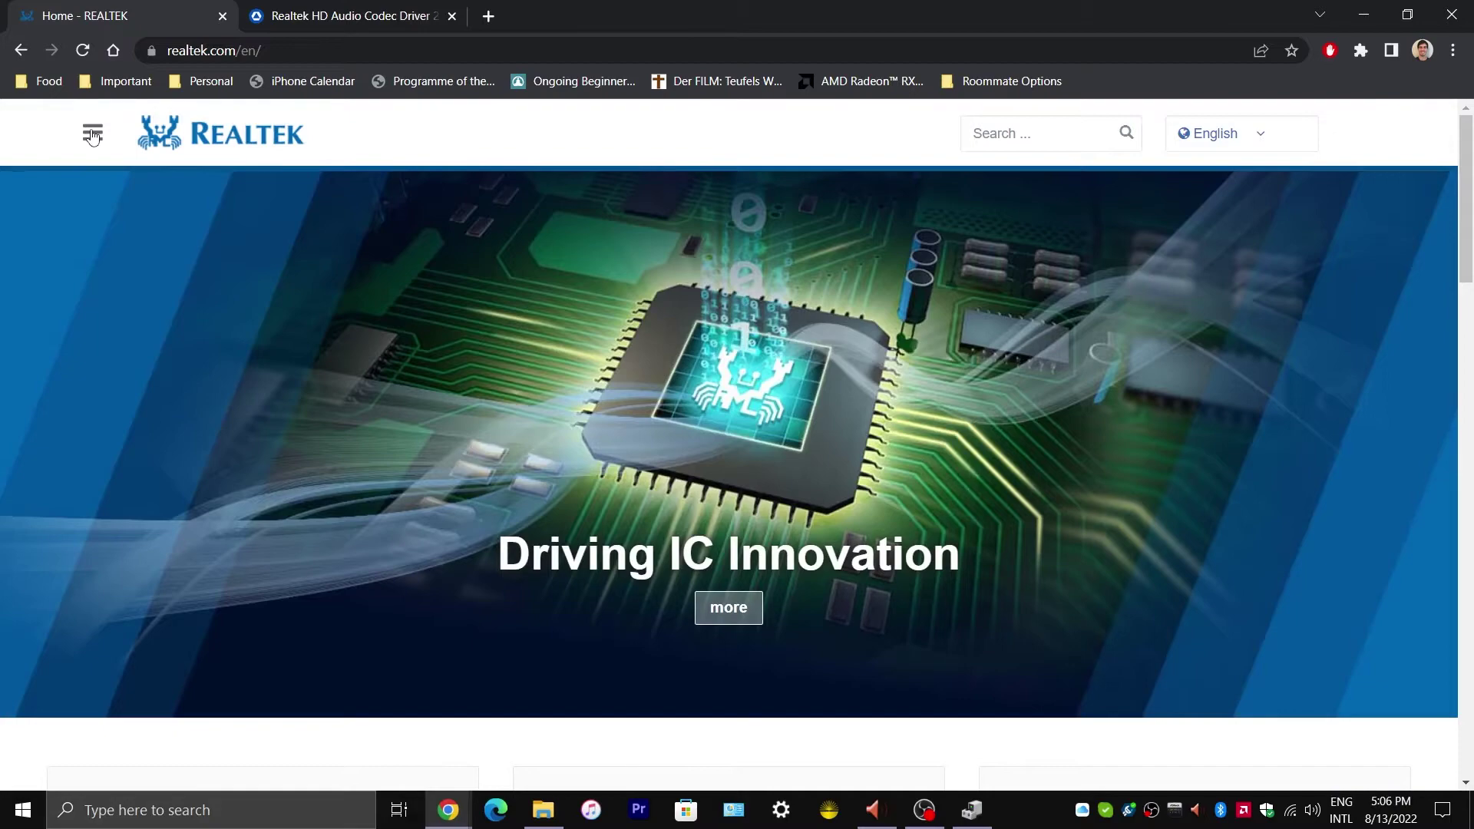
{"action": "left_click", "coordinate": [92, 135]}
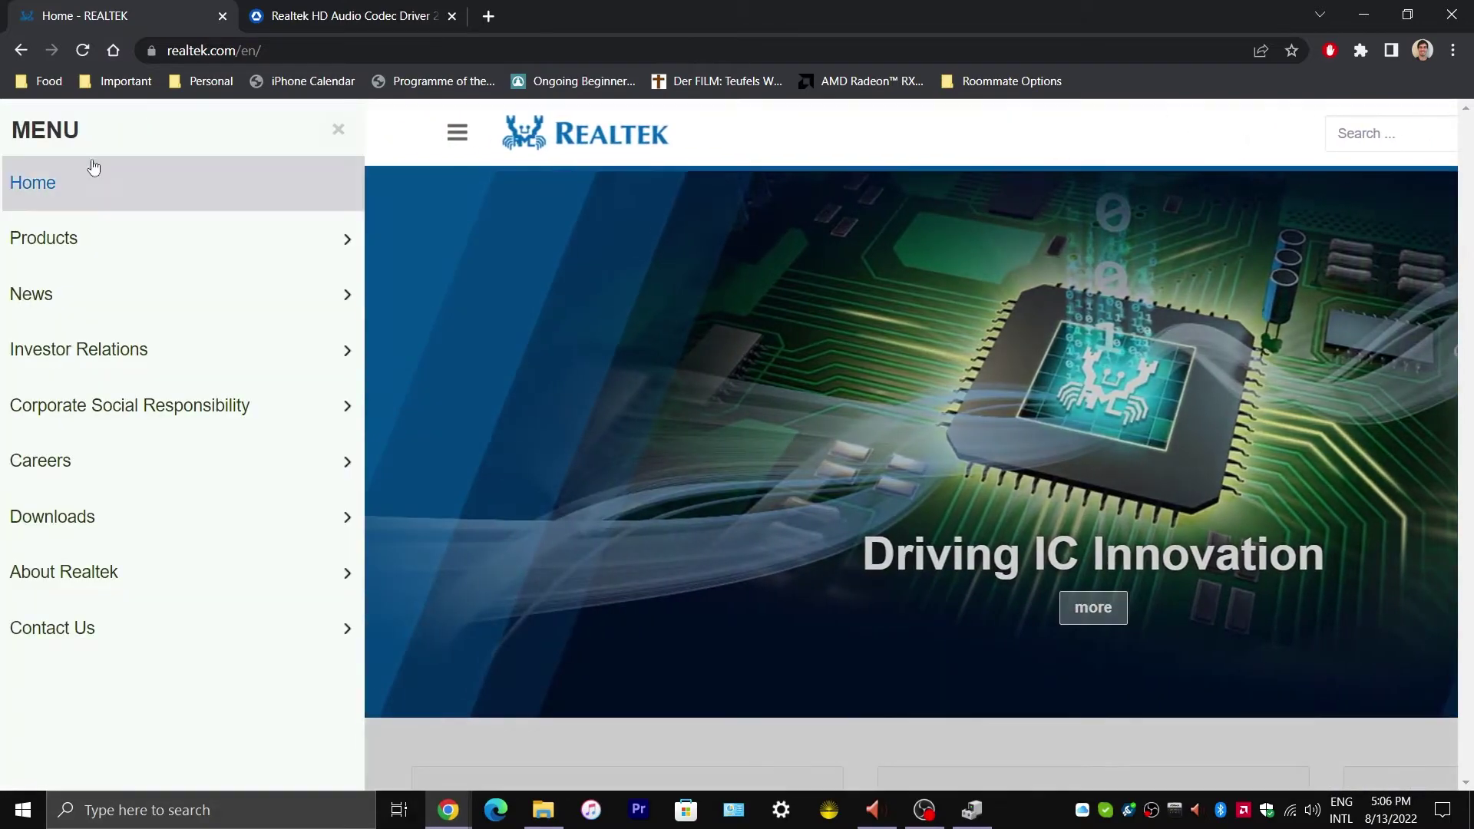
{"action": "left_click", "coordinate": [89, 517]}
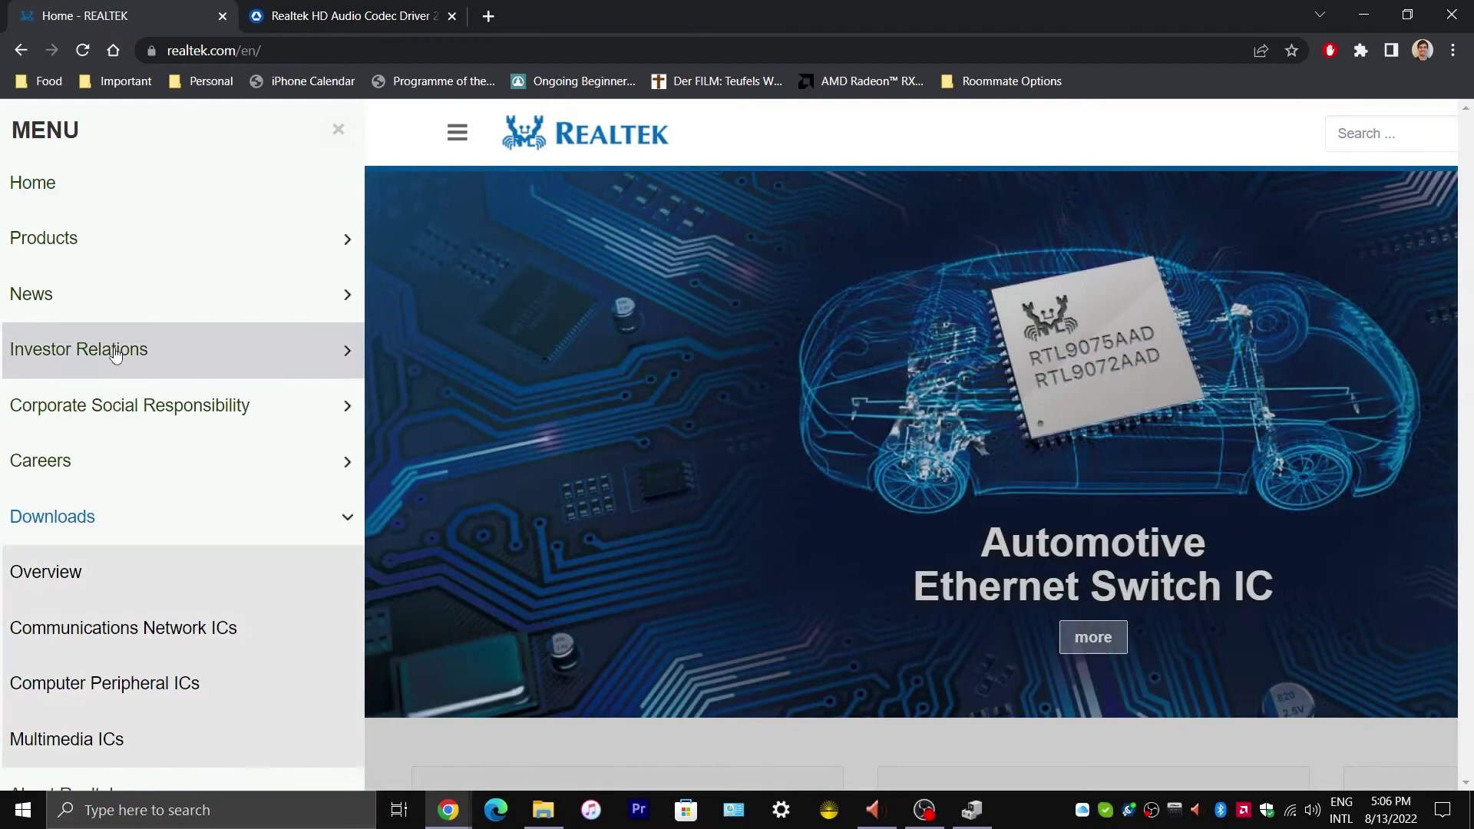
{"action": "scroll", "coordinate": [173, 352], "scroll_direction": "down", "scroll_amount": 2}
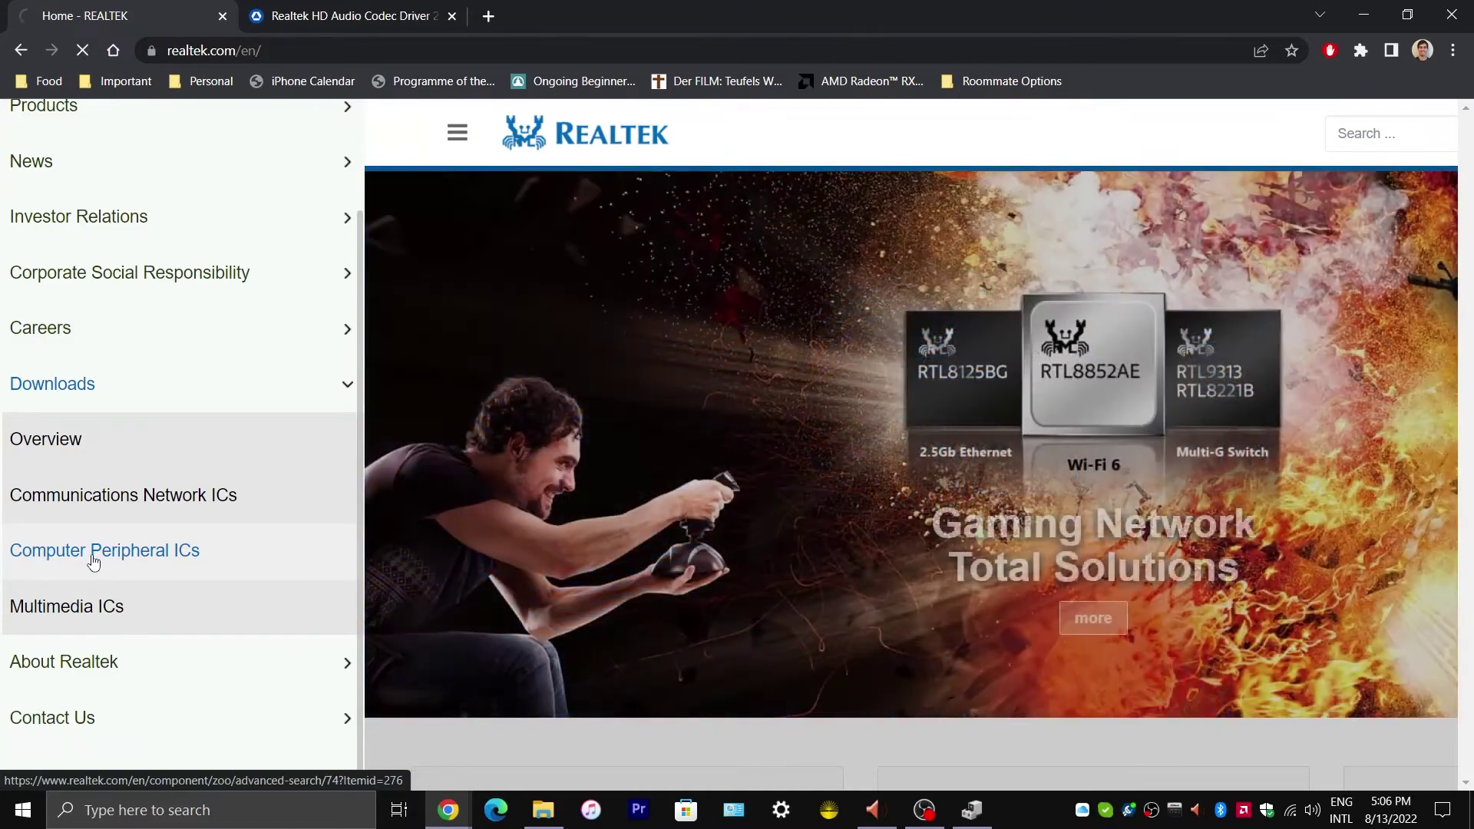
{"action": "left_click", "coordinate": [92, 559]}
- Filter the product line to PC Audio Codecs, then High Definition Audio Codecs
{"action": "scroll", "coordinate": [752, 262], "scroll_direction": "down", "scroll_amount": 3}
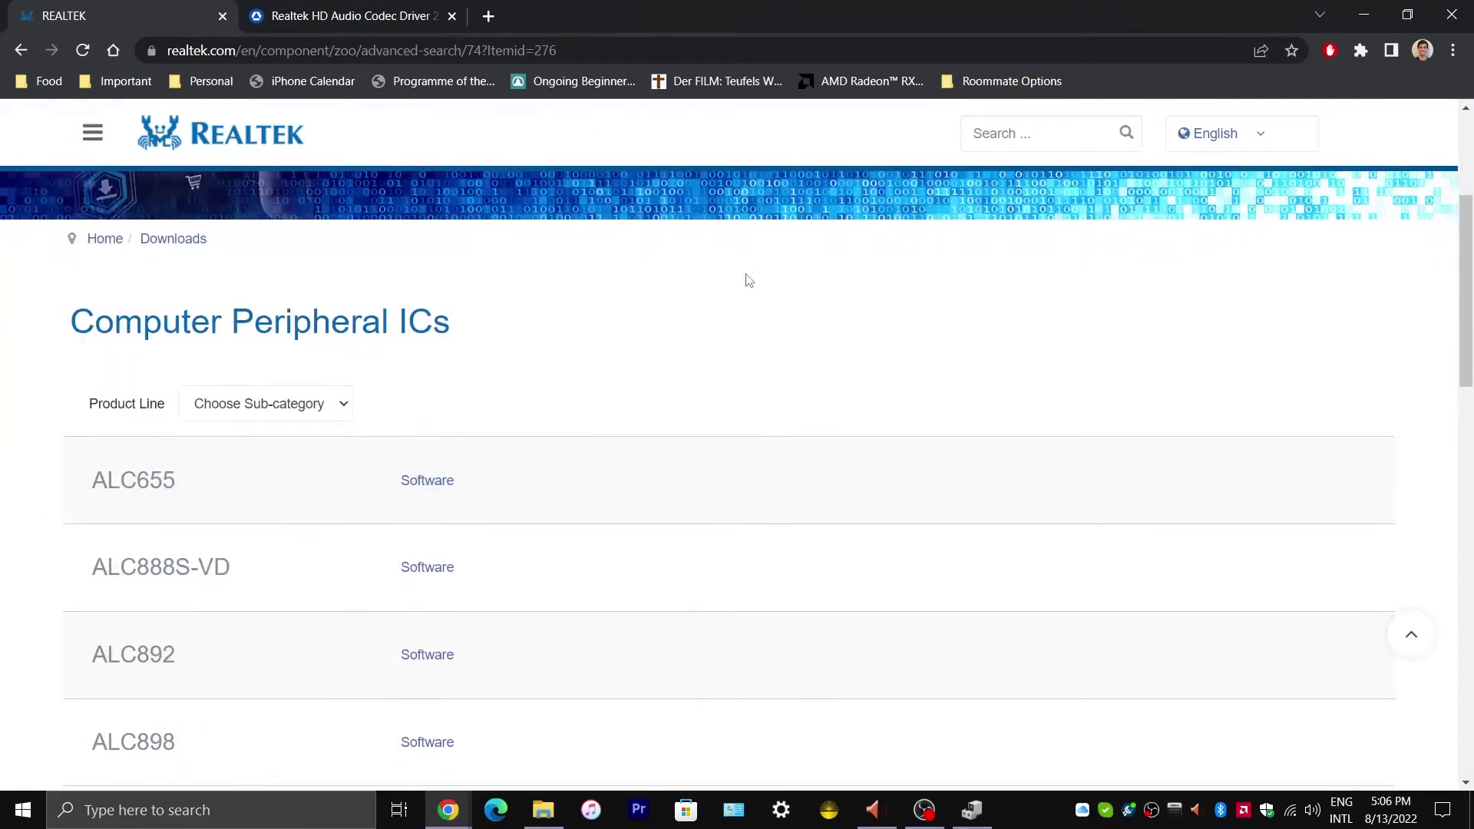
{"action": "left_click", "coordinate": [306, 409]}
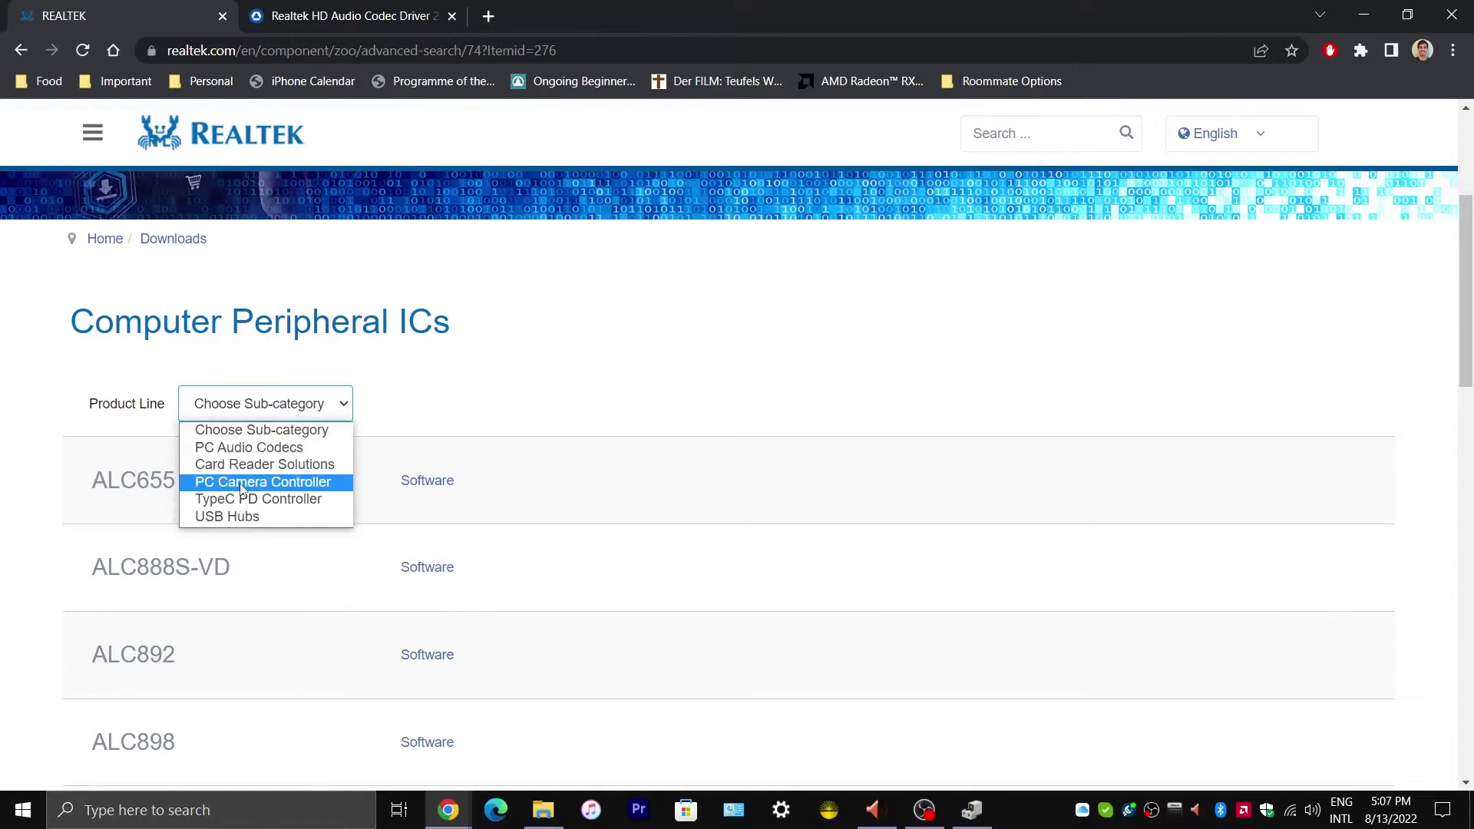
{"action": "left_click", "coordinate": [247, 448]}
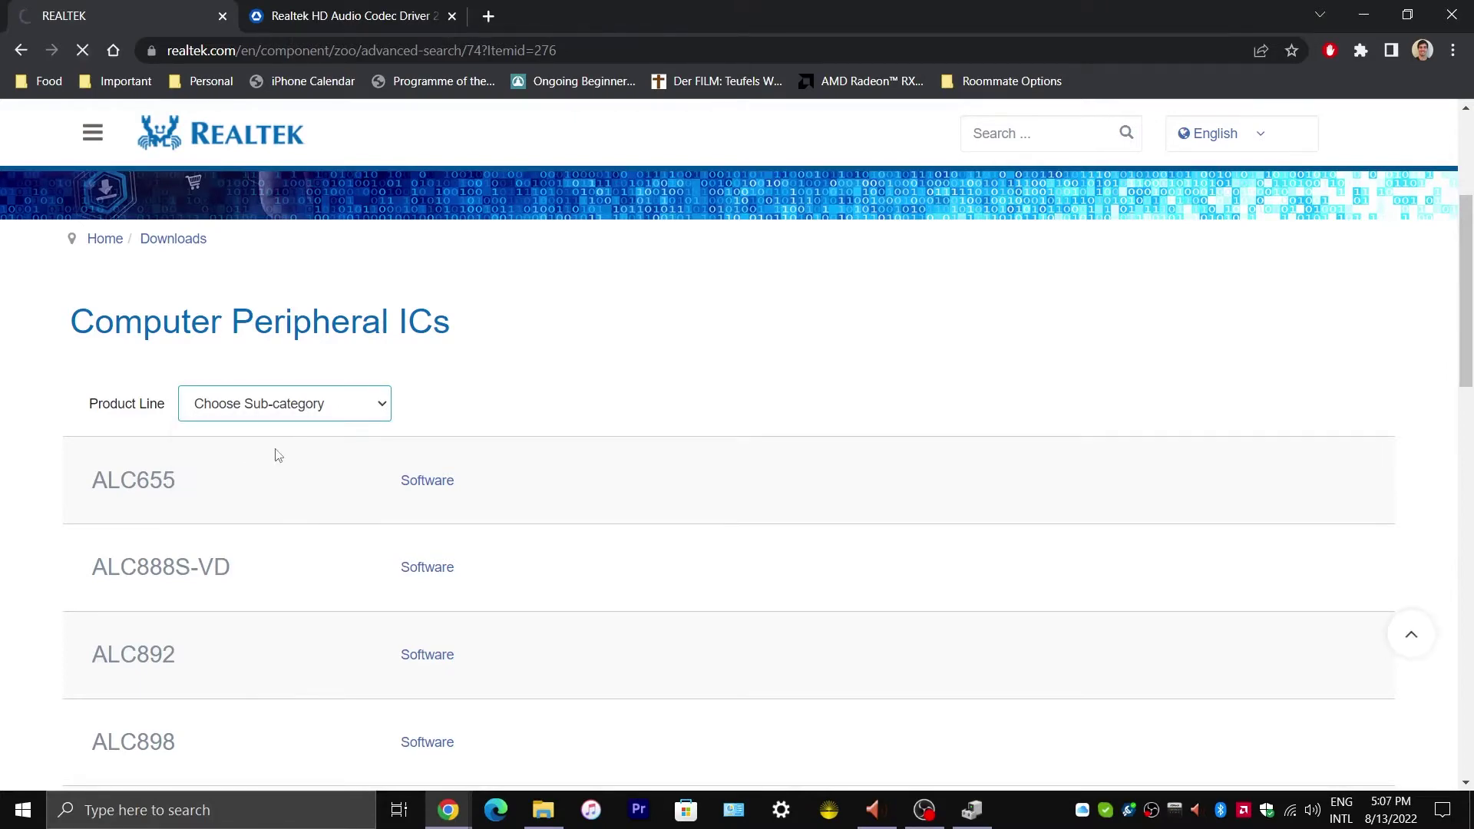
{"action": "scroll", "coordinate": [372, 445], "scroll_direction": "down", "scroll_amount": 5}
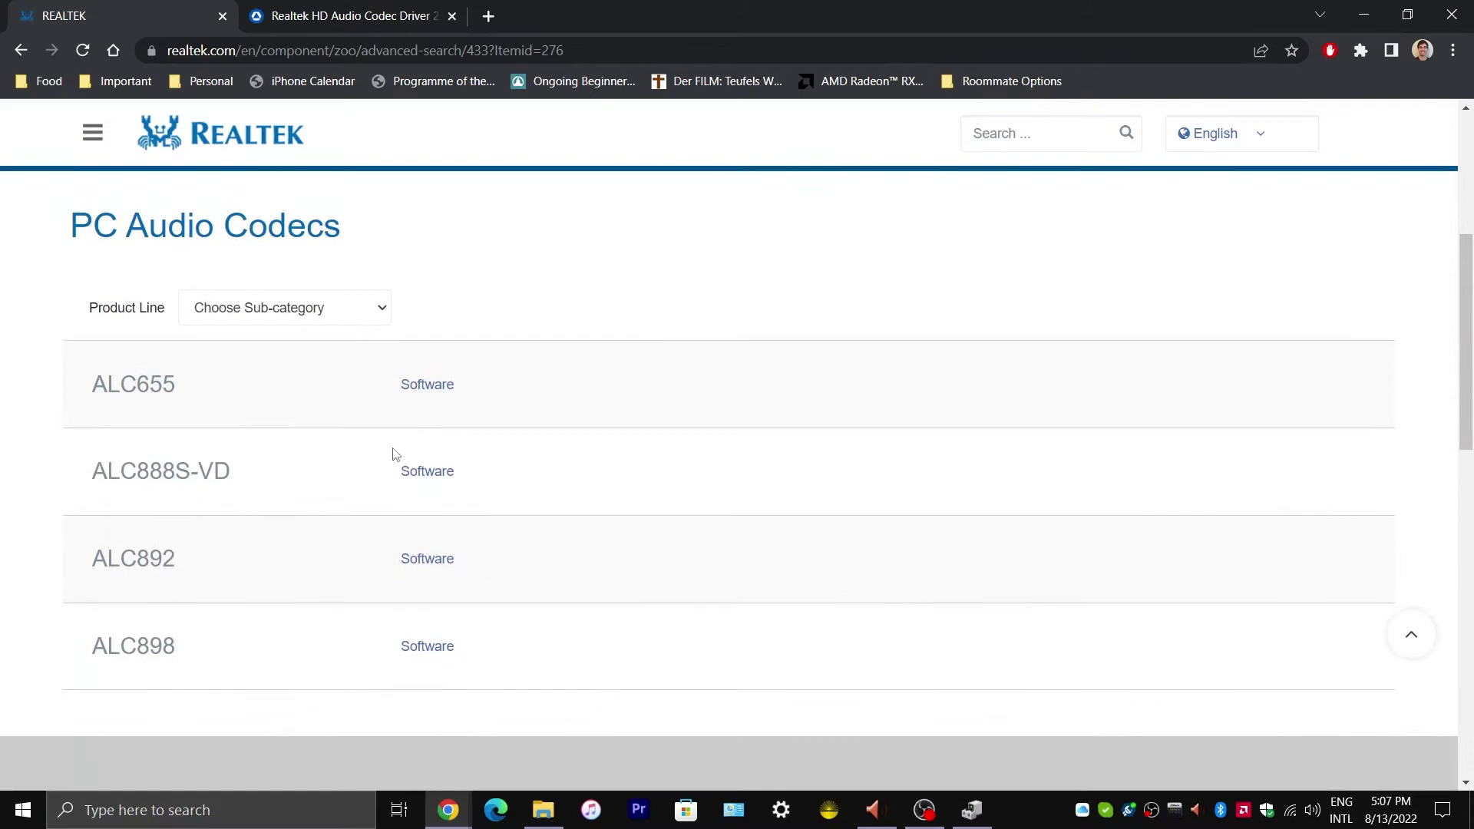
{"action": "left_click", "coordinate": [305, 316]}
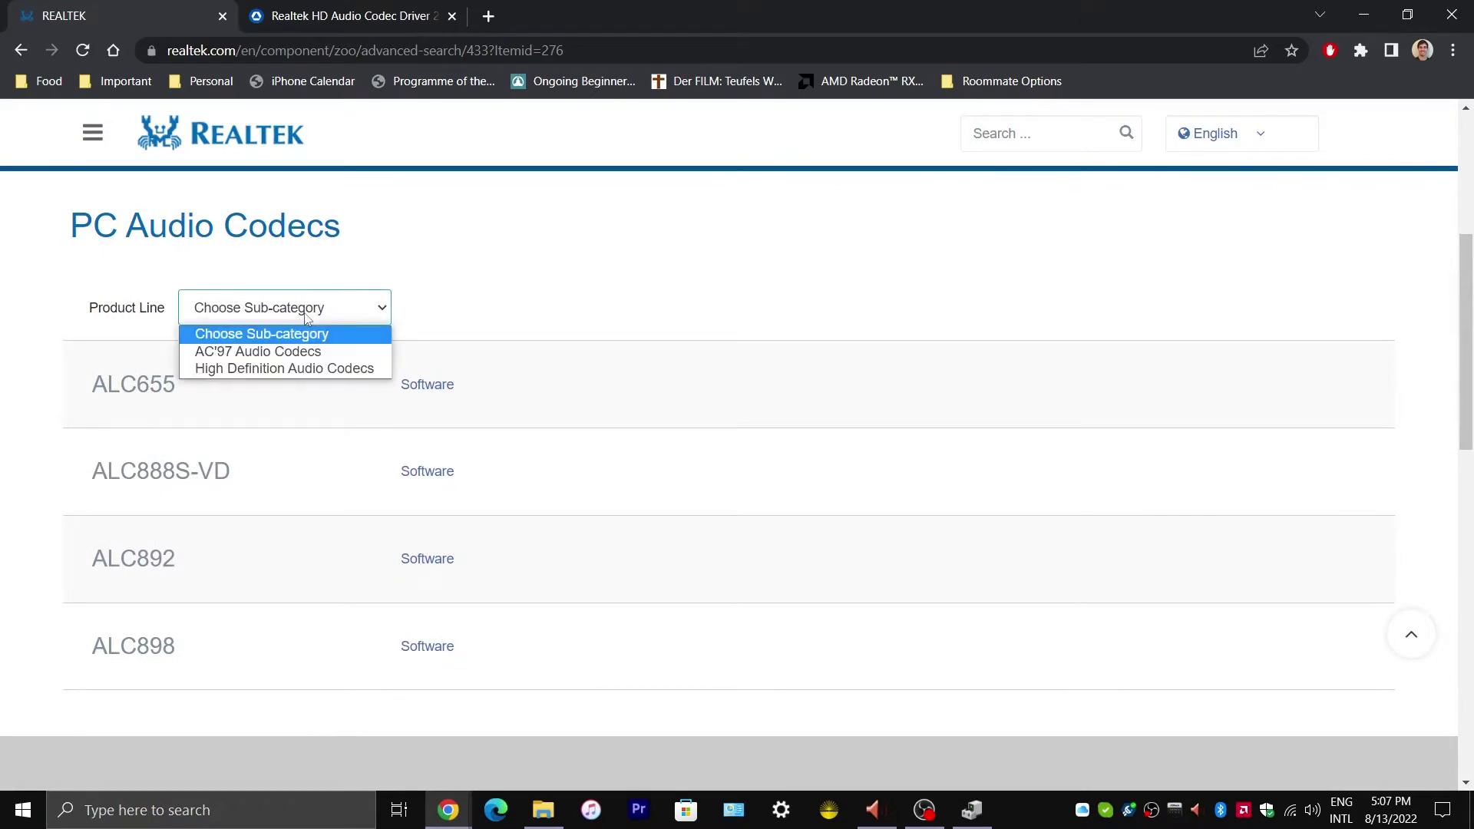
{"action": "left_click", "coordinate": [294, 370]}
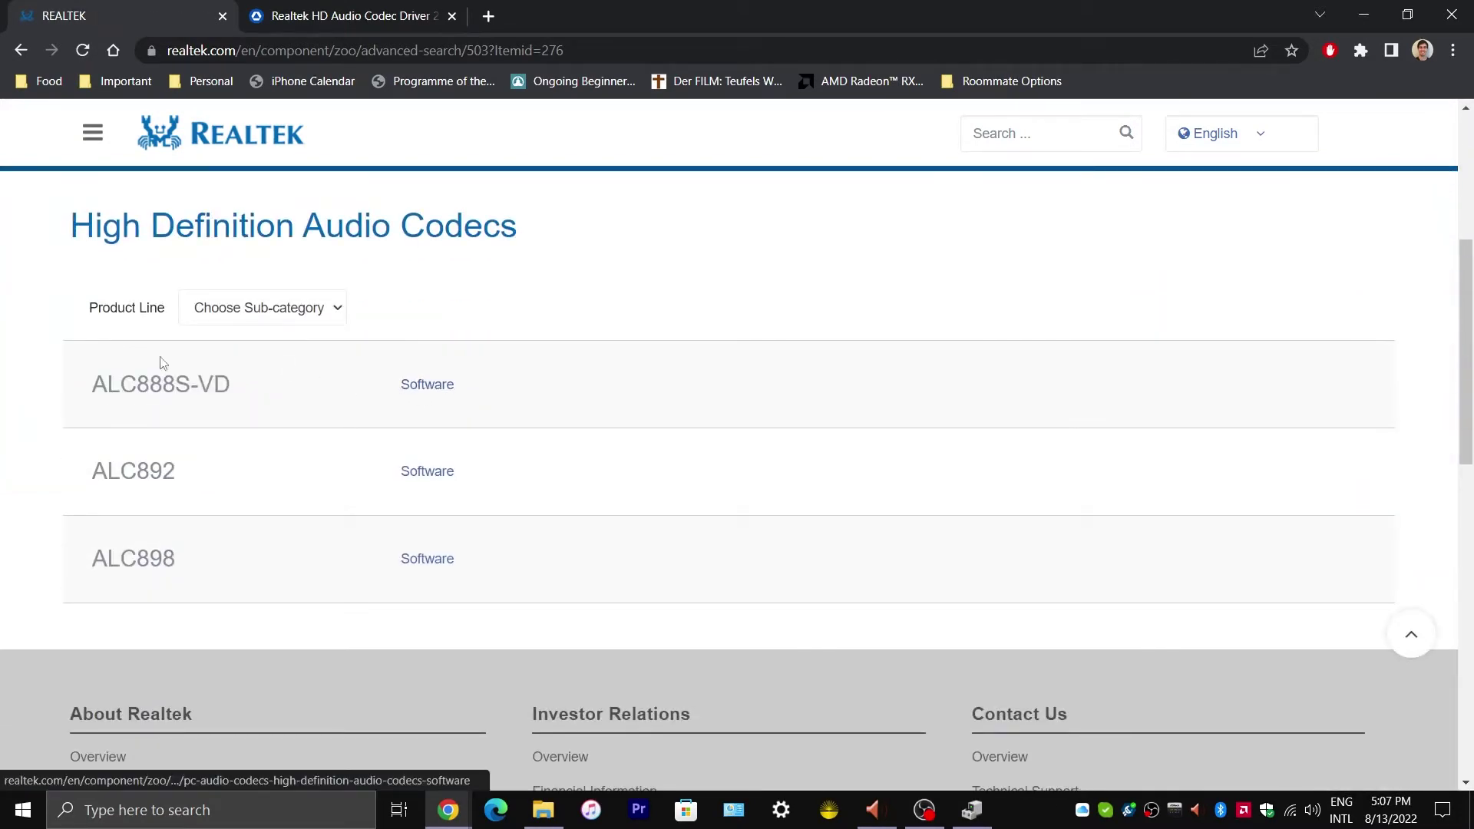
{"action": "left_click_drag", "start_coordinate": [190, 384], "coordinate": [265, 390]}
{"action": "left_click", "coordinate": [265, 390]}
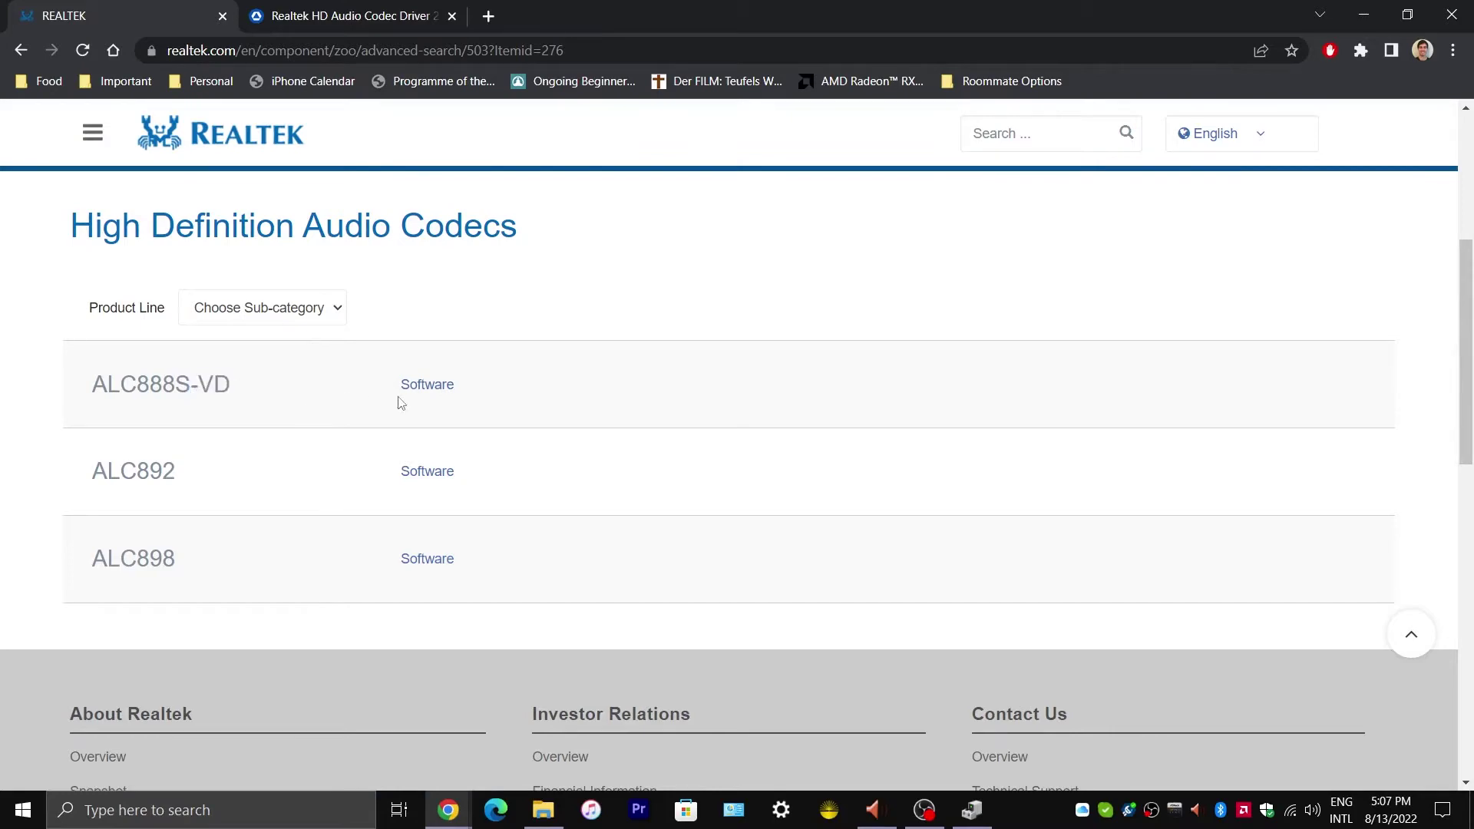
- Open the ALC888S-VD software downloads and locate the 64-bit Windows driver
{"action": "left_click", "coordinate": [425, 393]}
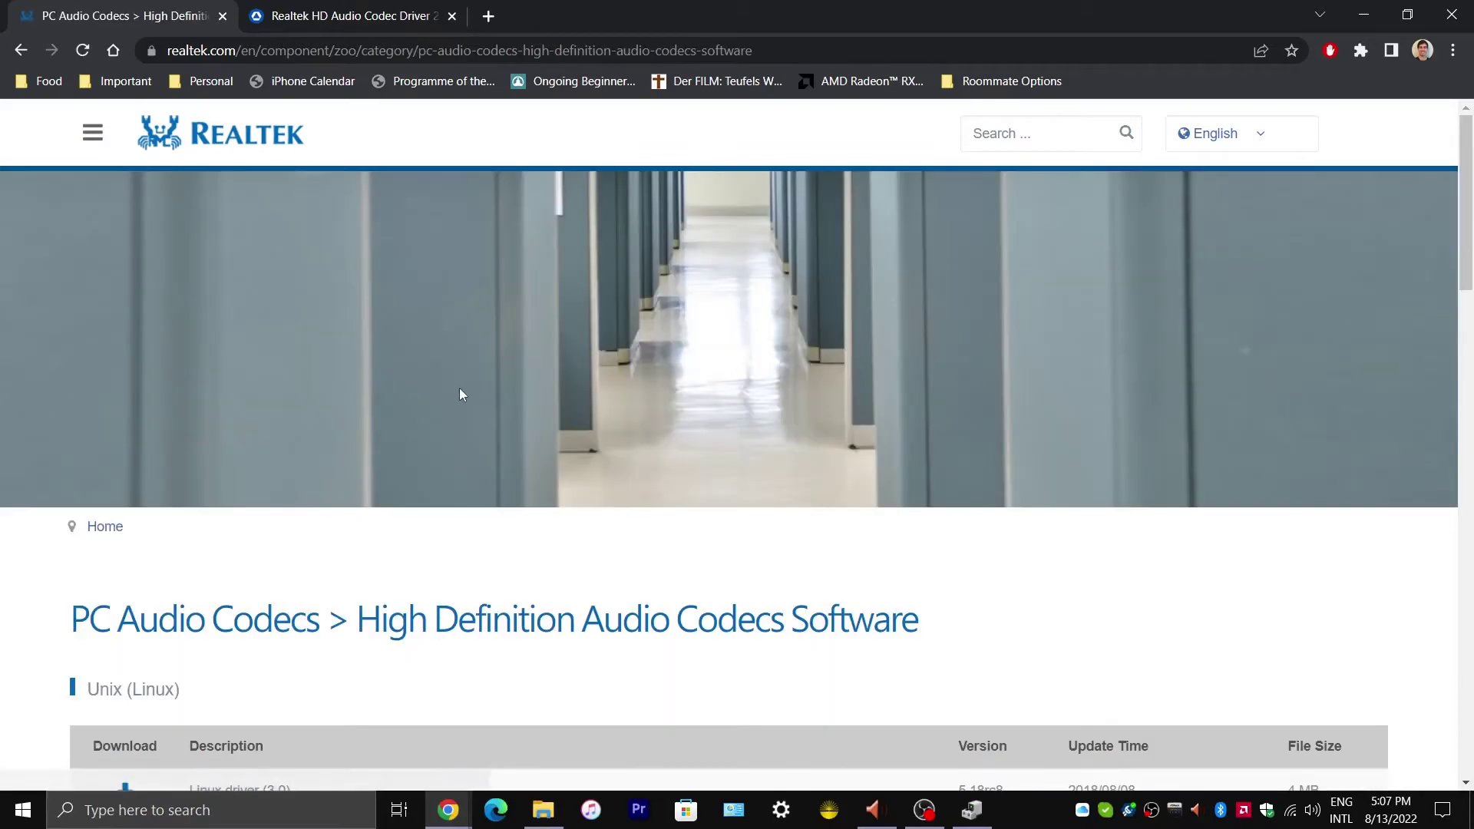
{"action": "scroll", "coordinate": [599, 283], "scroll_direction": "down", "scroll_amount": 6}
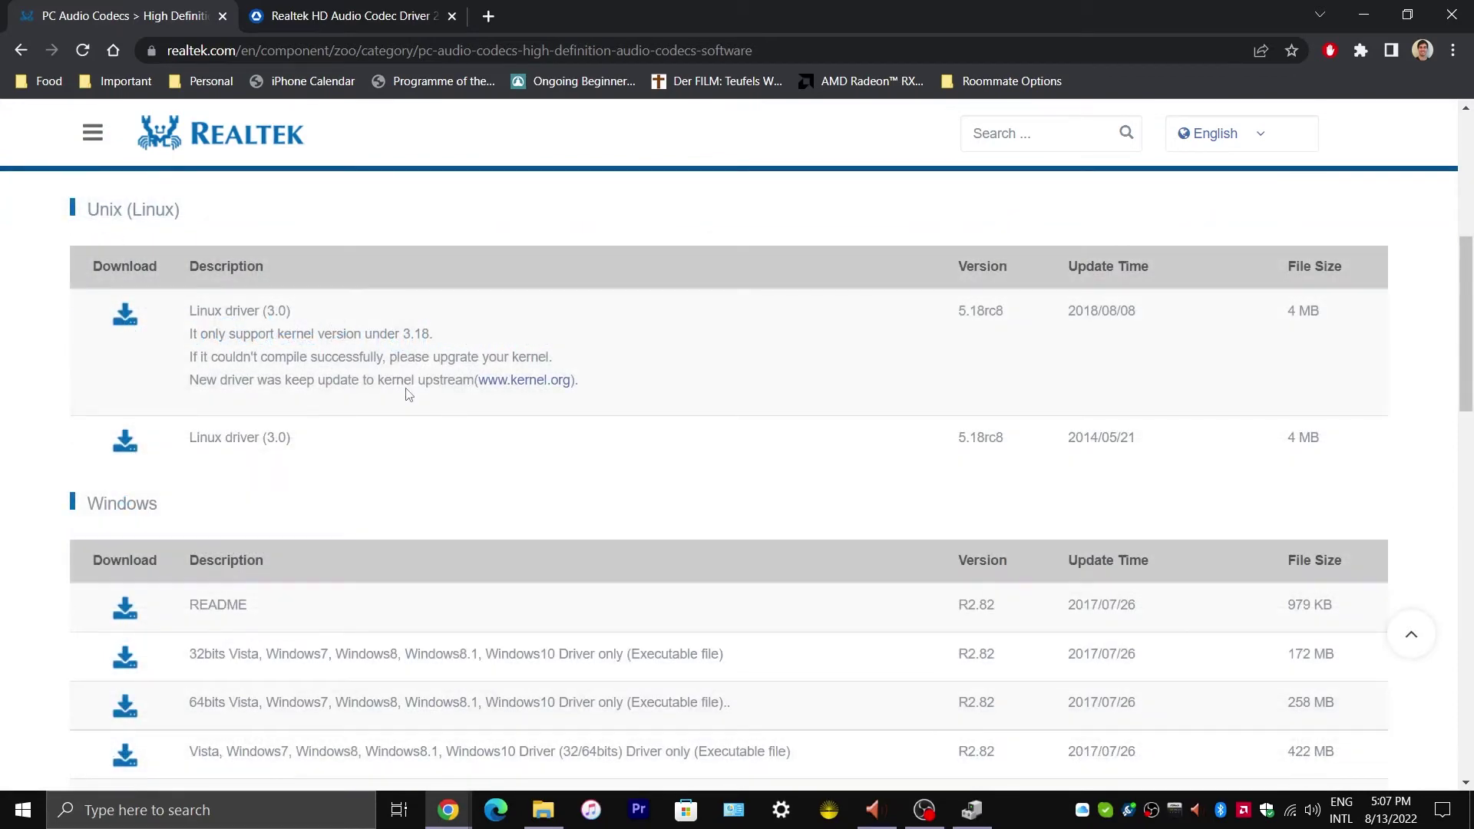
{"action": "scroll", "coordinate": [407, 391], "scroll_direction": "down", "scroll_amount": 8}
{"action": "scroll", "coordinate": [409, 393], "scroll_direction": "up", "scroll_amount": 7}
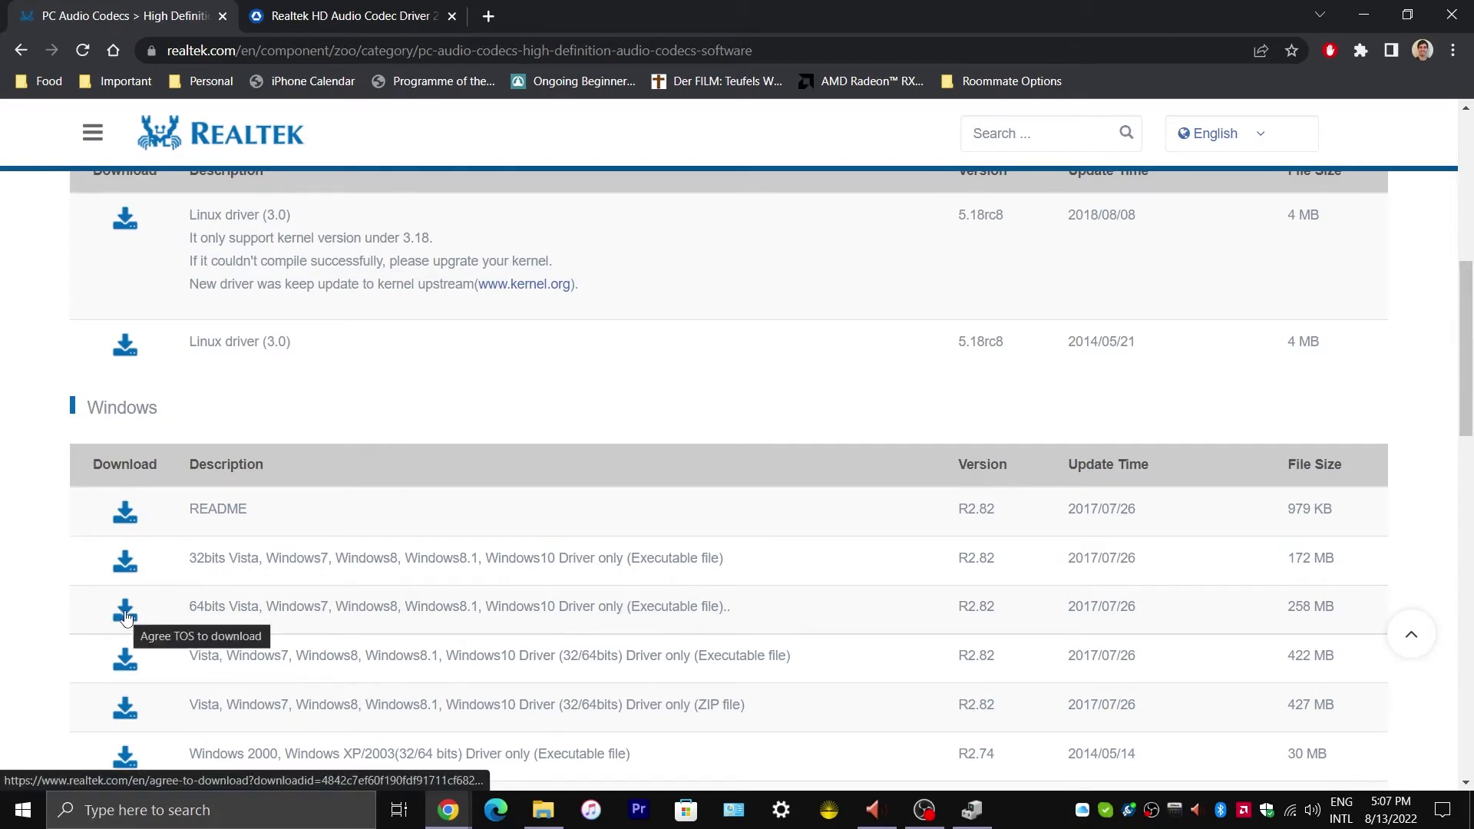
{"action": "left_click_drag", "start_coordinate": [171, 612], "coordinate": [500, 611]}
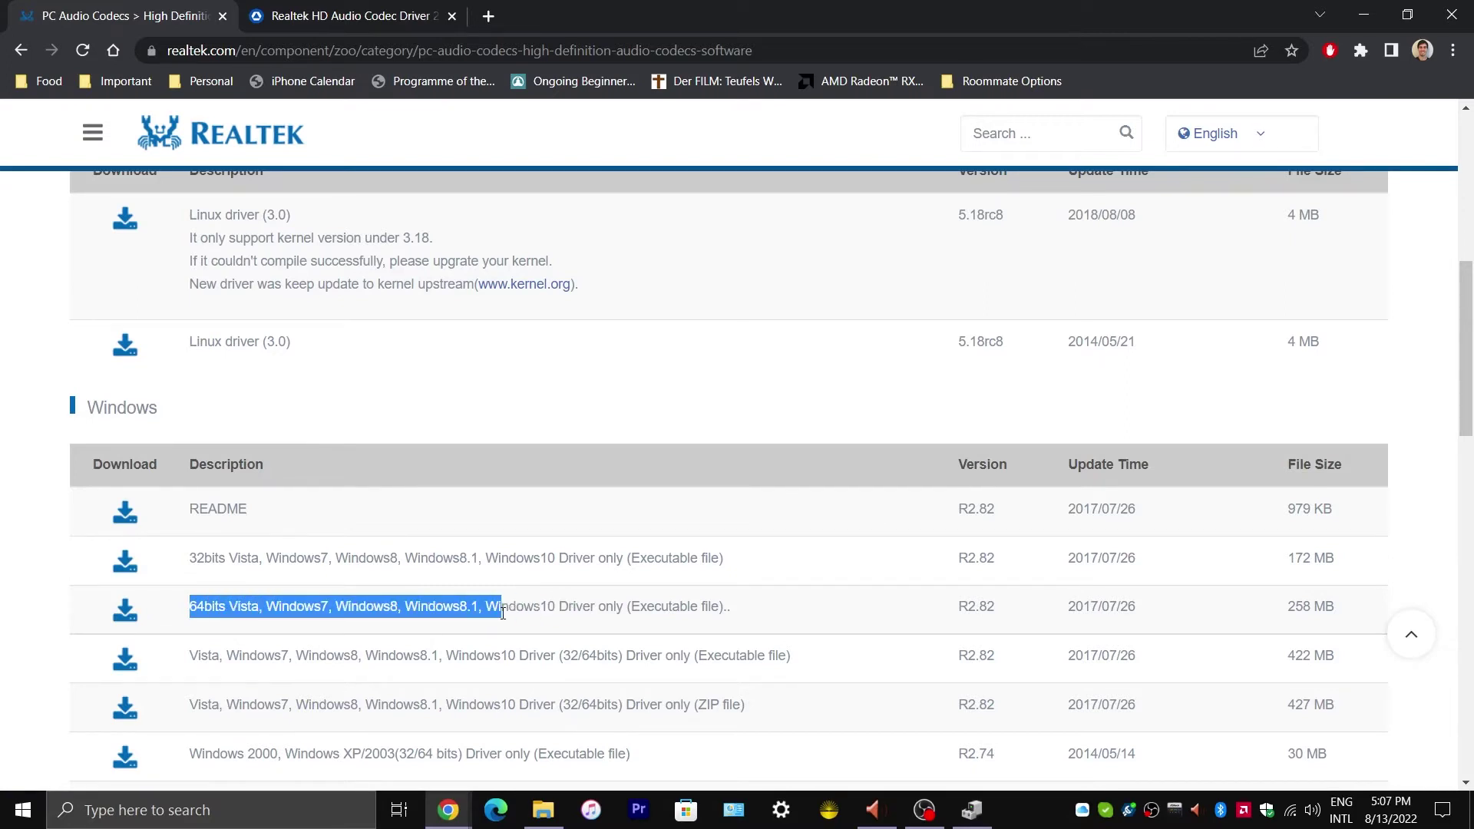
{"action": "left_click", "coordinate": [489, 610]}
- Request the 64-bit driver, accept the terms and download, which returns Send Email Fail
{"action": "left_click", "coordinate": [123, 613]}
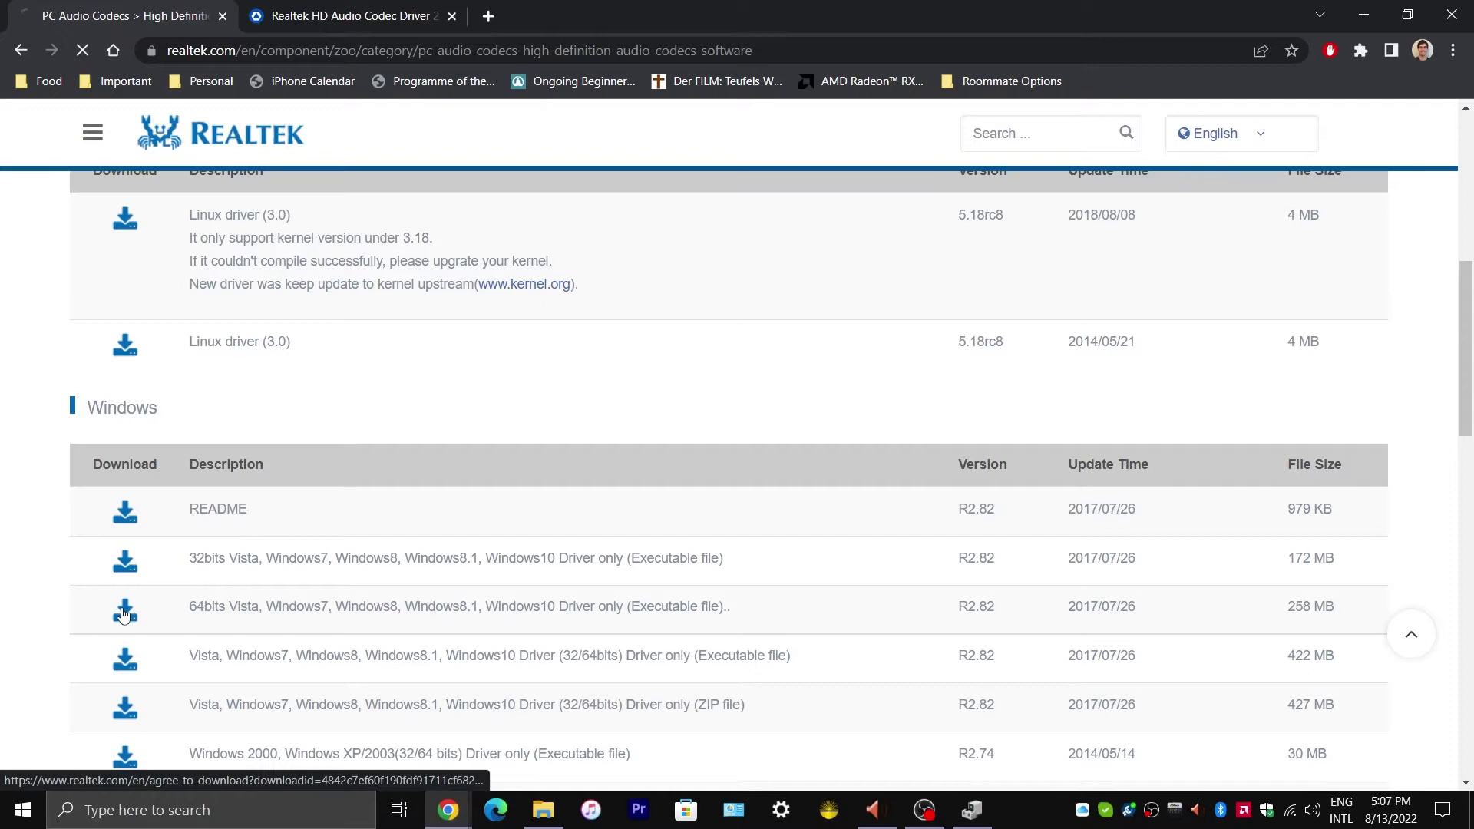
{"action": "scroll", "coordinate": [350, 330], "scroll_direction": "down", "scroll_amount": 1}
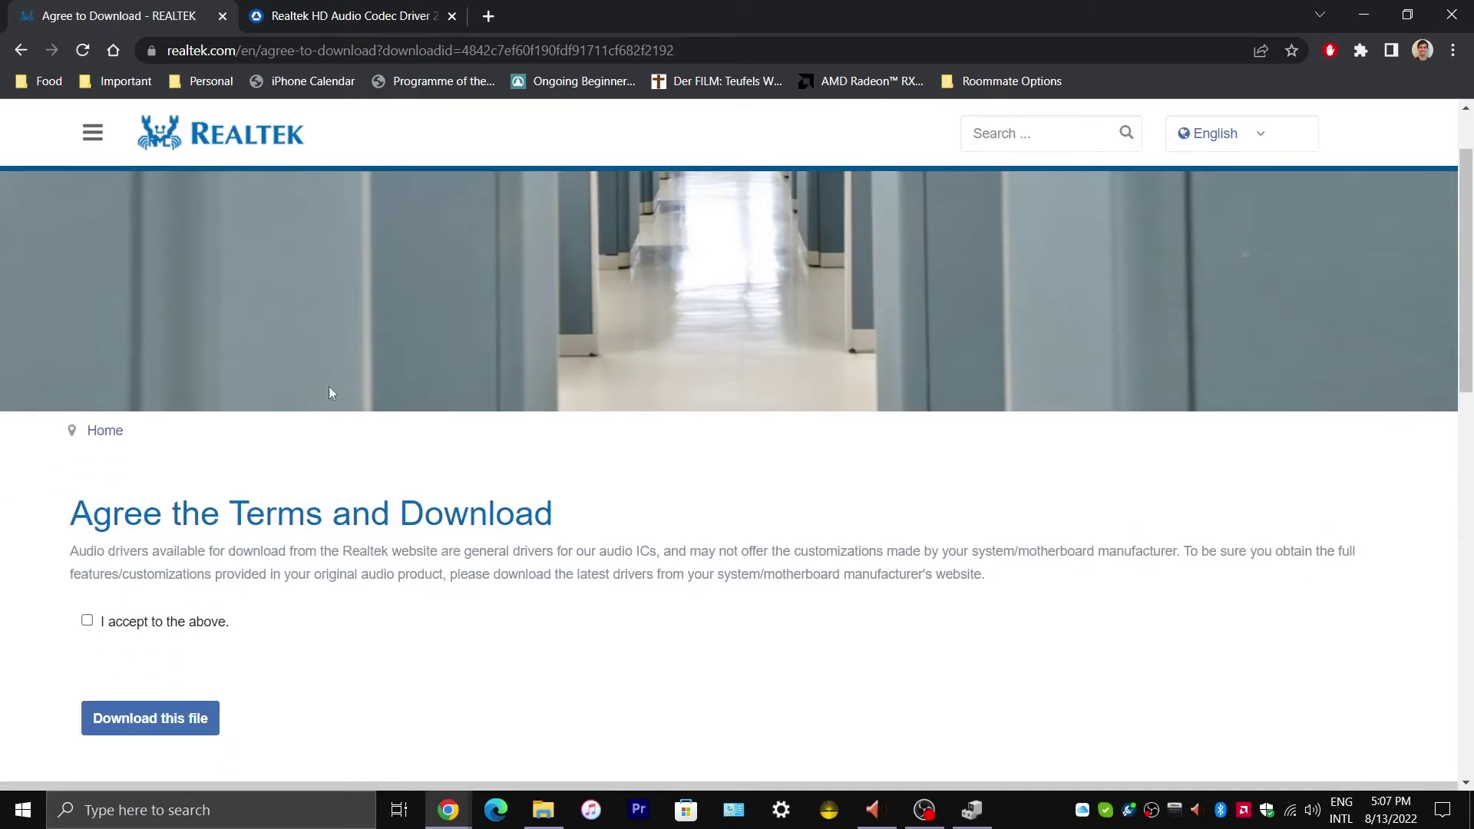
{"action": "scroll", "coordinate": [108, 618], "scroll_direction": "down", "scroll_amount": 1}
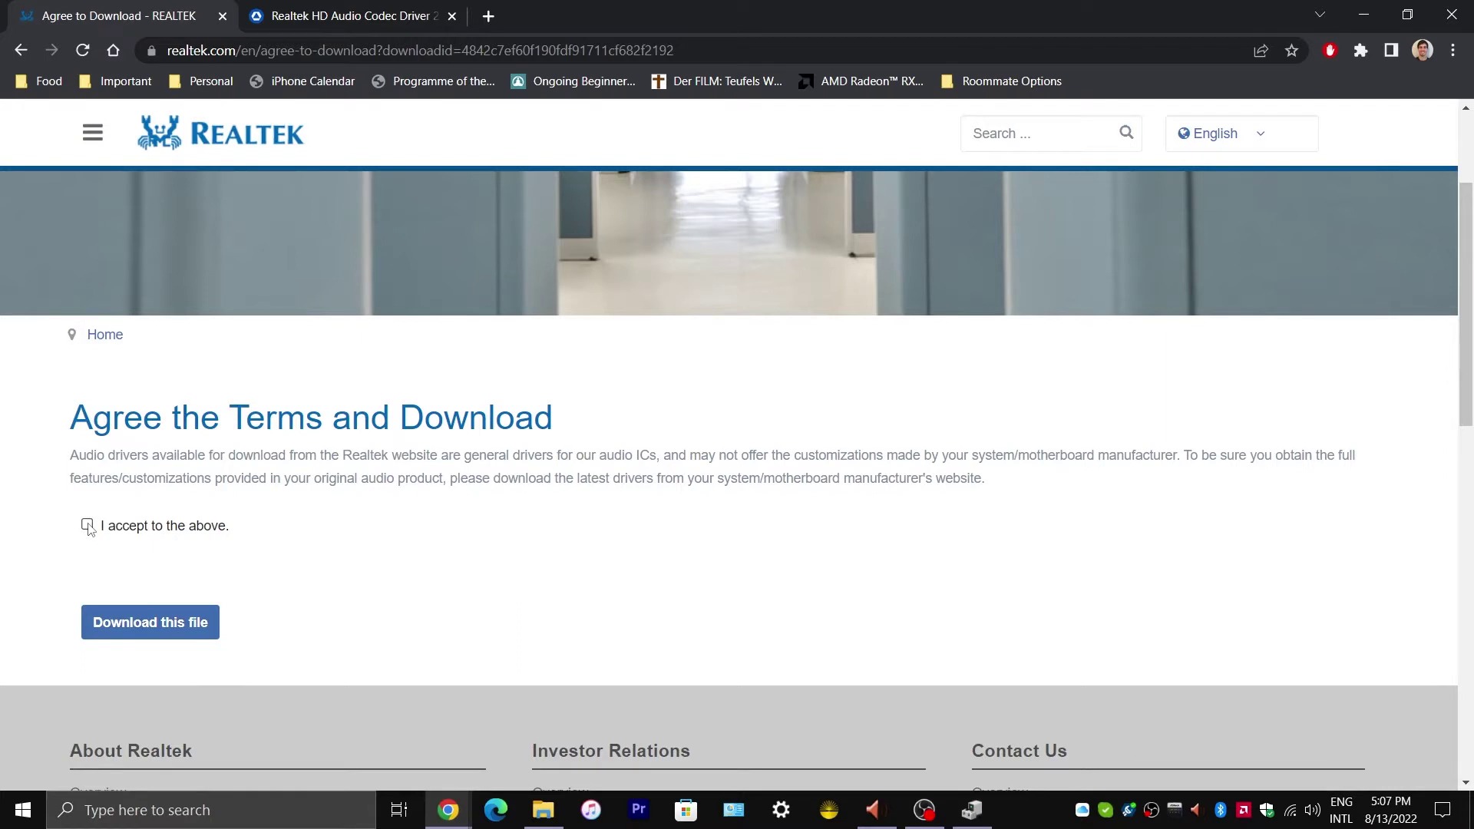
{"action": "left_click", "coordinate": [87, 527]}
{"action": "double_click", "coordinate": [86, 525]}
{"action": "left_click", "coordinate": [129, 622]}
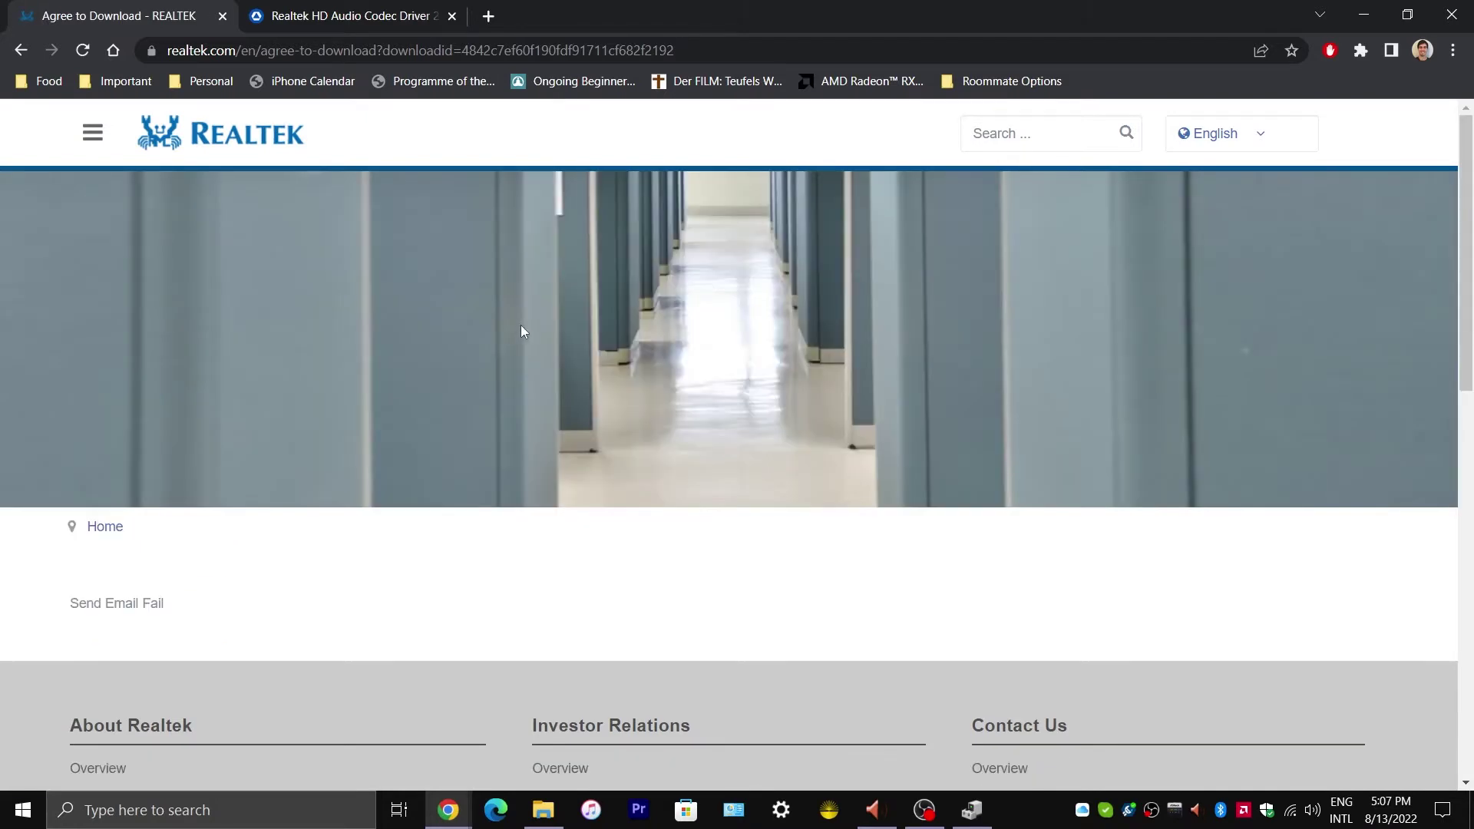
{"action": "scroll", "coordinate": [528, 329], "scroll_direction": "down", "scroll_amount": 1}
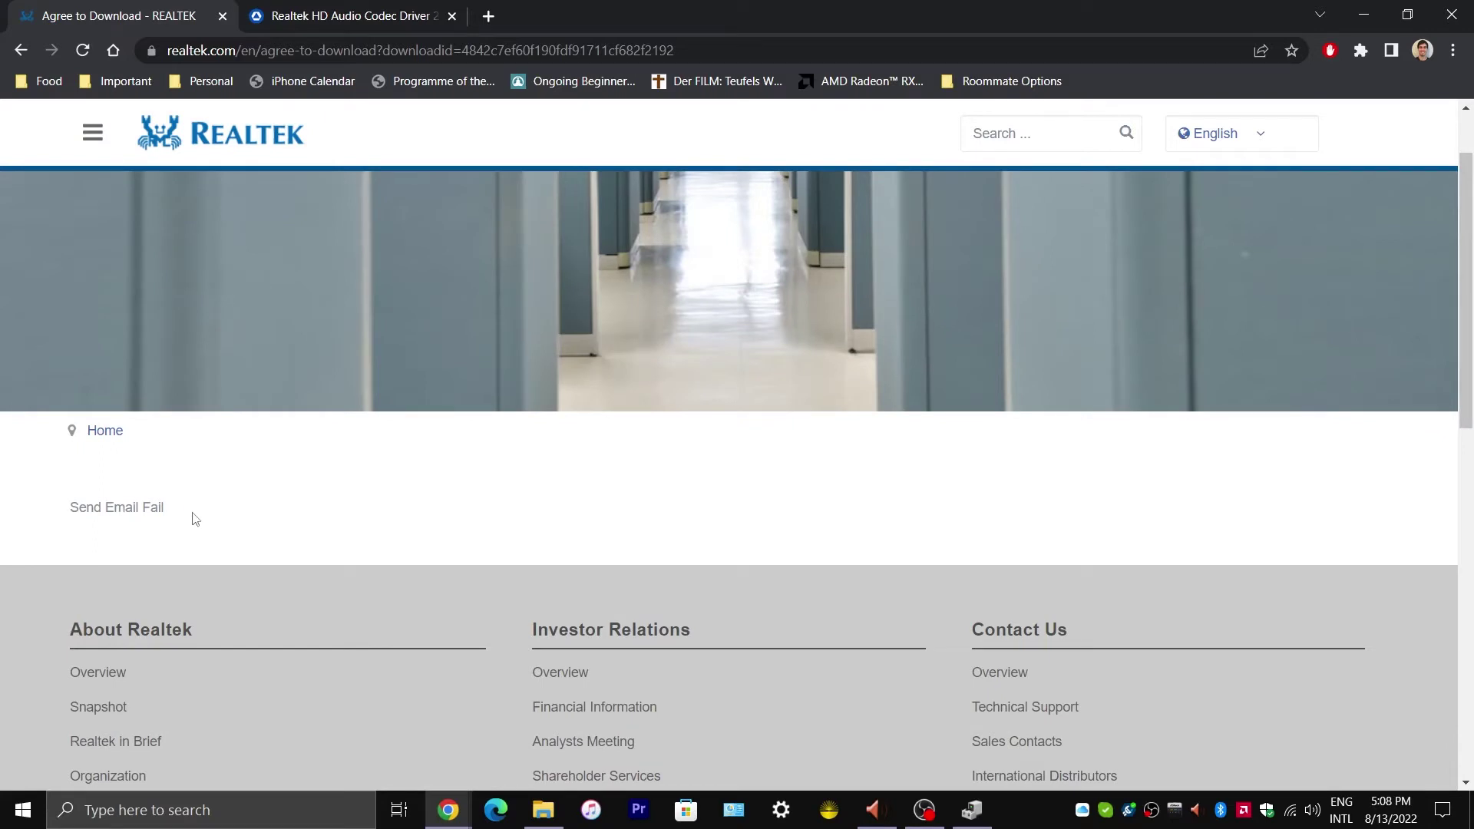
{"action": "left_click_drag", "start_coordinate": [71, 506], "coordinate": [188, 528]}
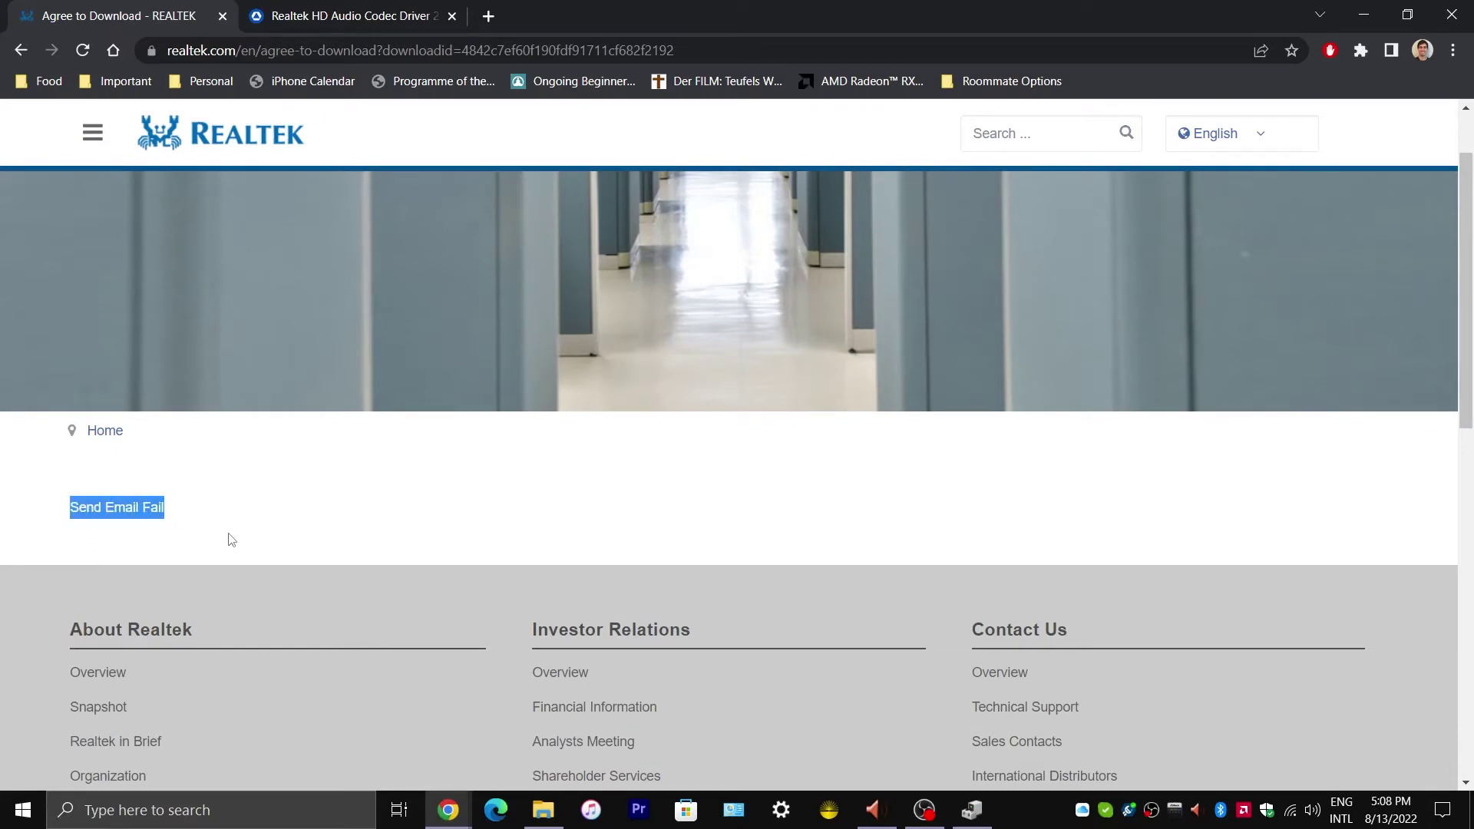
{"action": "left_click", "coordinate": [245, 484]}
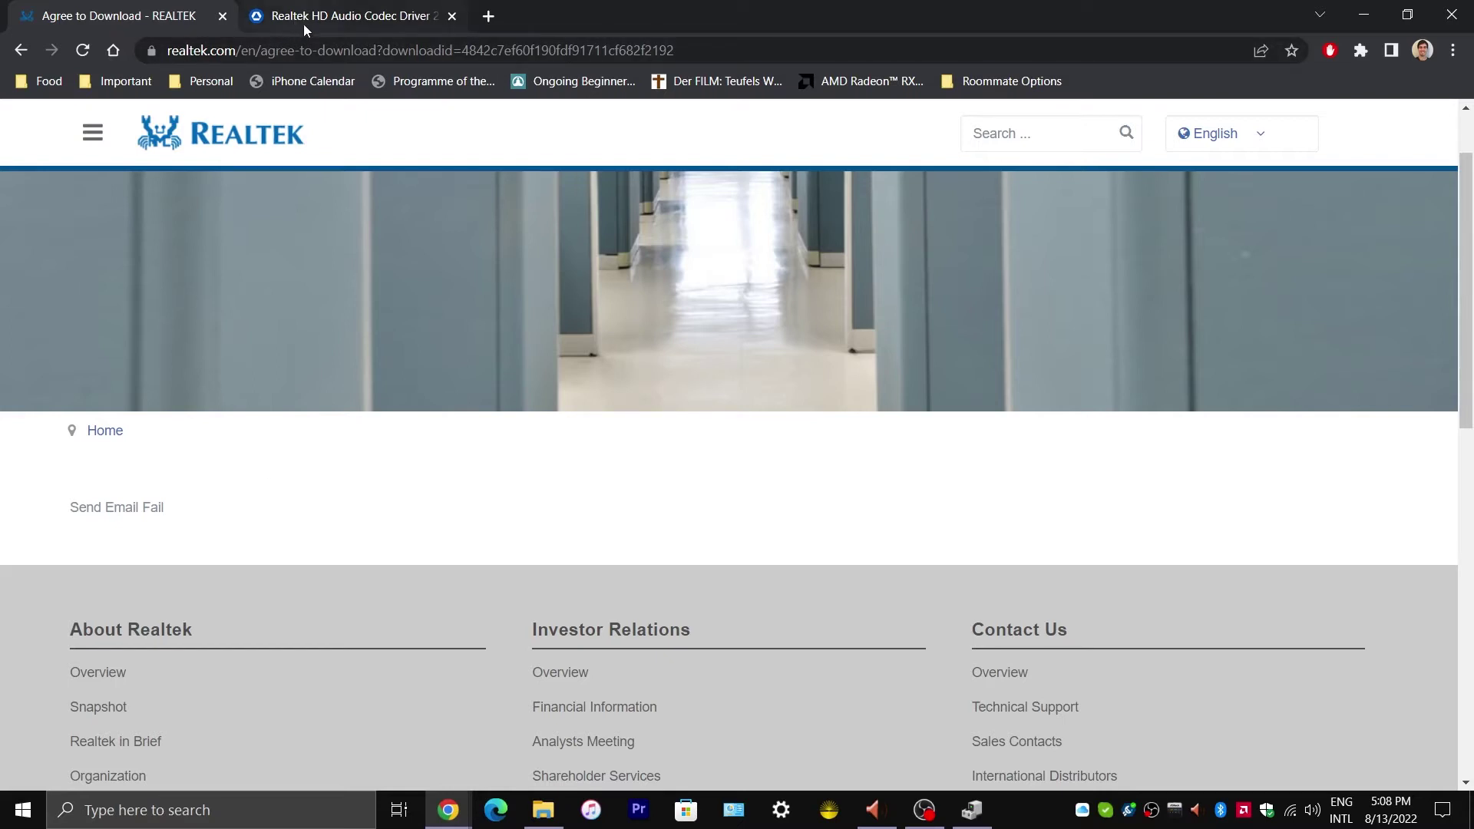
- Switch to the TechSpot Realtek HD Audio Codec Driver 2.82 page and scroll to its download options
{"action": "left_click", "coordinate": [326, 17]}
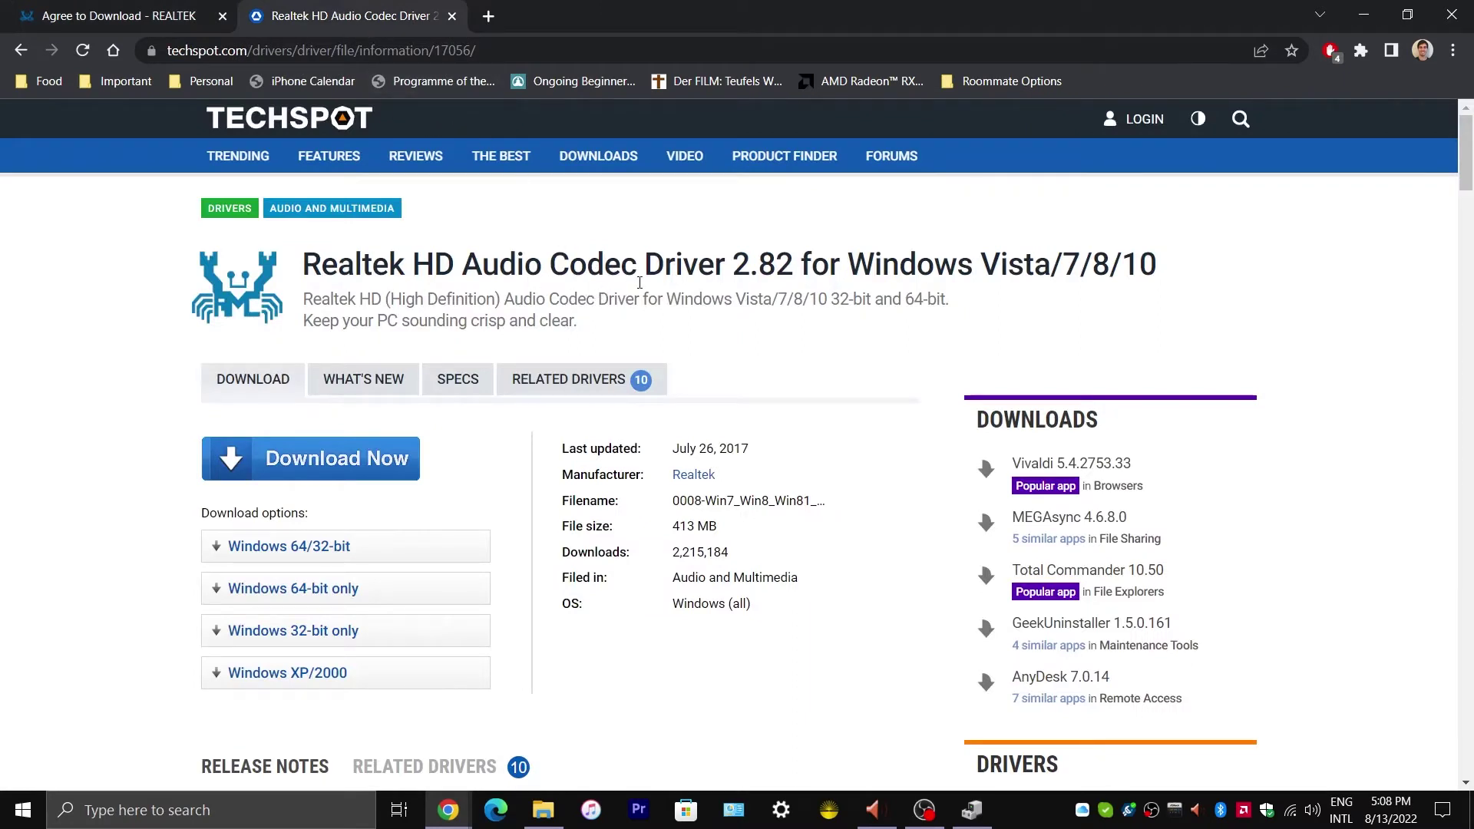
{"action": "left_click_drag", "start_coordinate": [735, 263], "coordinate": [797, 267]}
{"action": "left_click", "coordinate": [789, 292]}
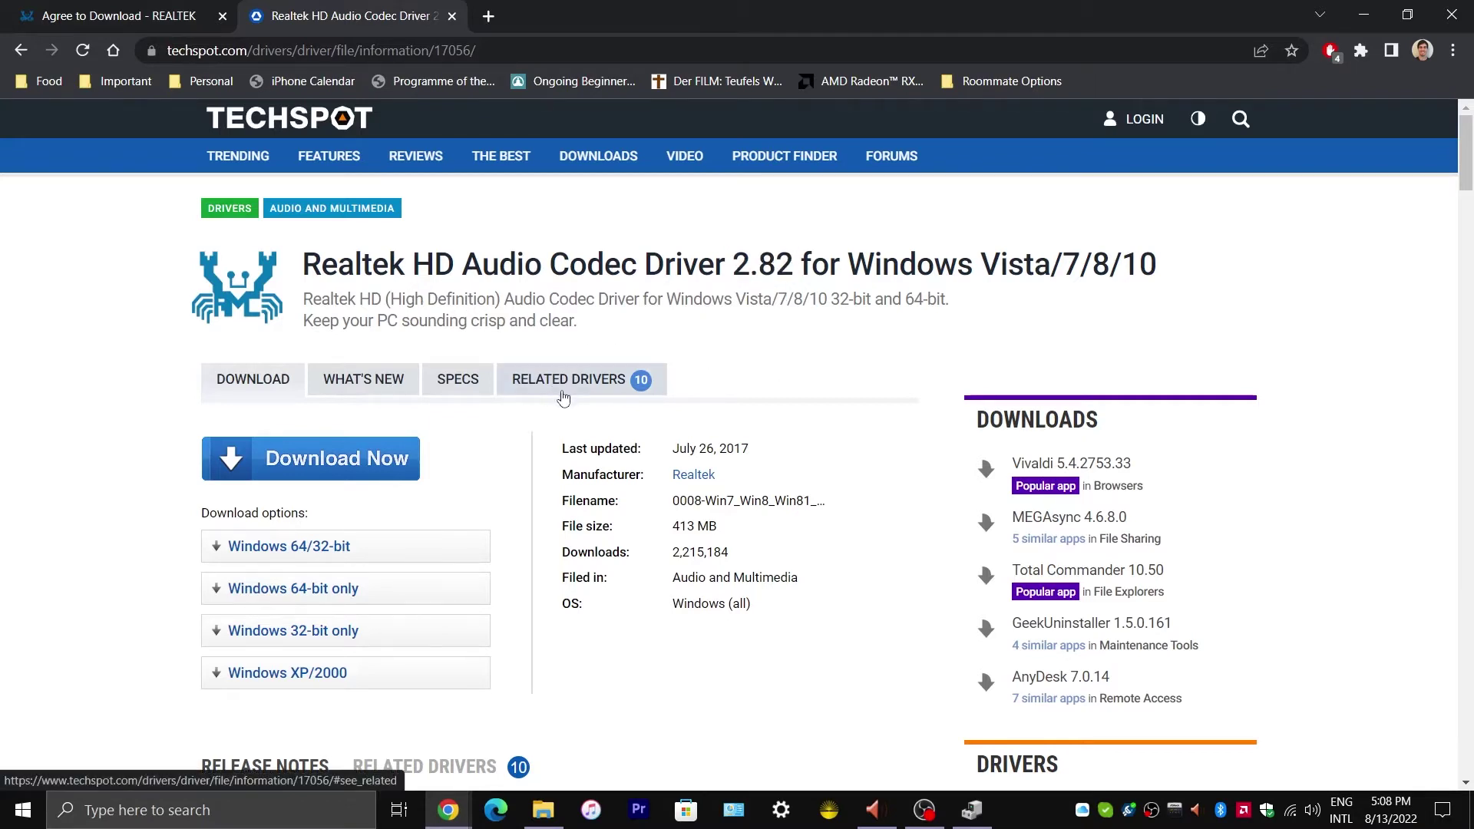
{"action": "scroll", "coordinate": [564, 397], "scroll_direction": "down", "scroll_amount": 1}
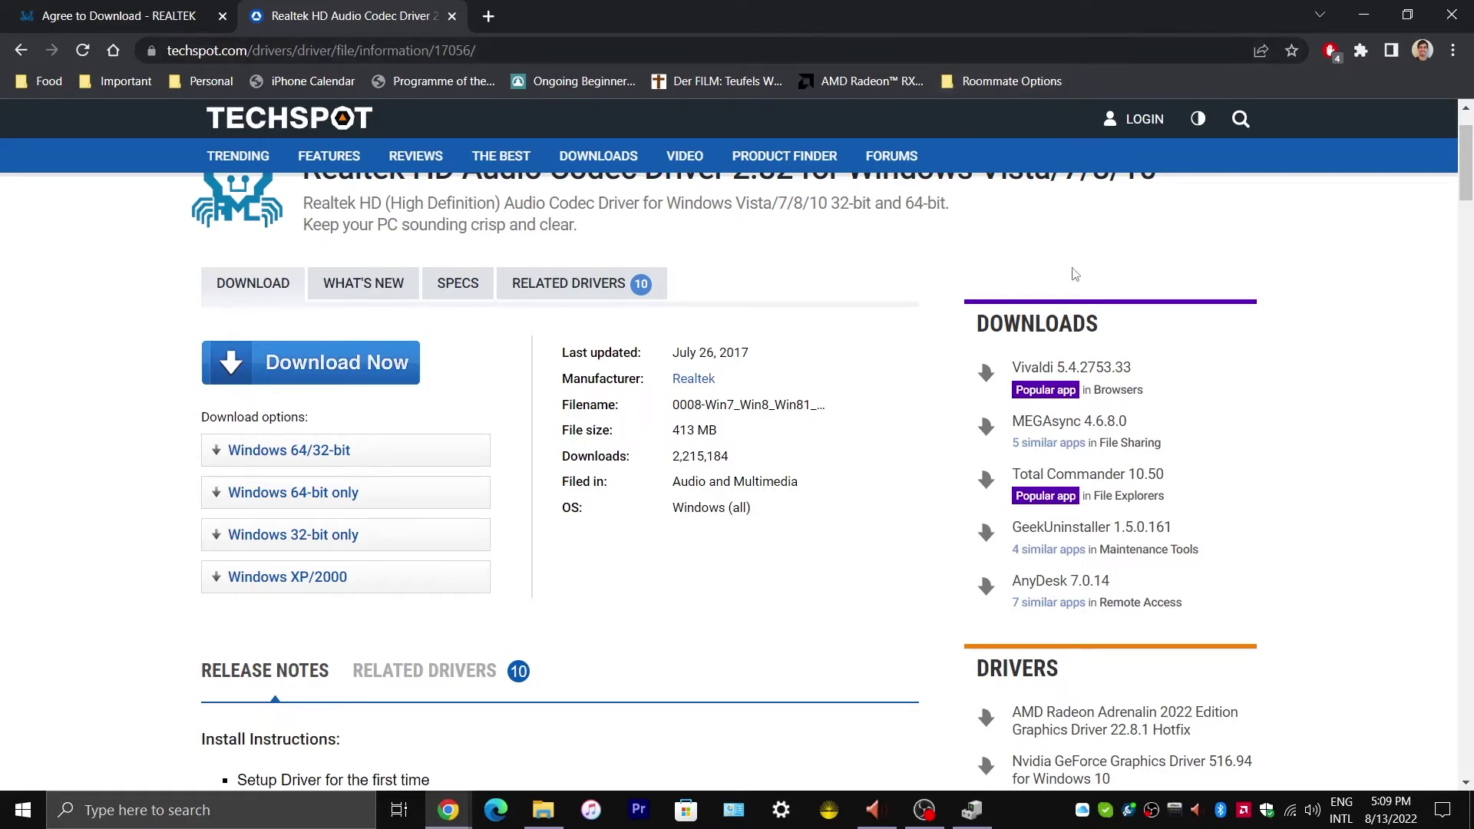
- Restore Control Panel and view all items as Large icons
{"action": "left_click", "coordinate": [733, 821]}
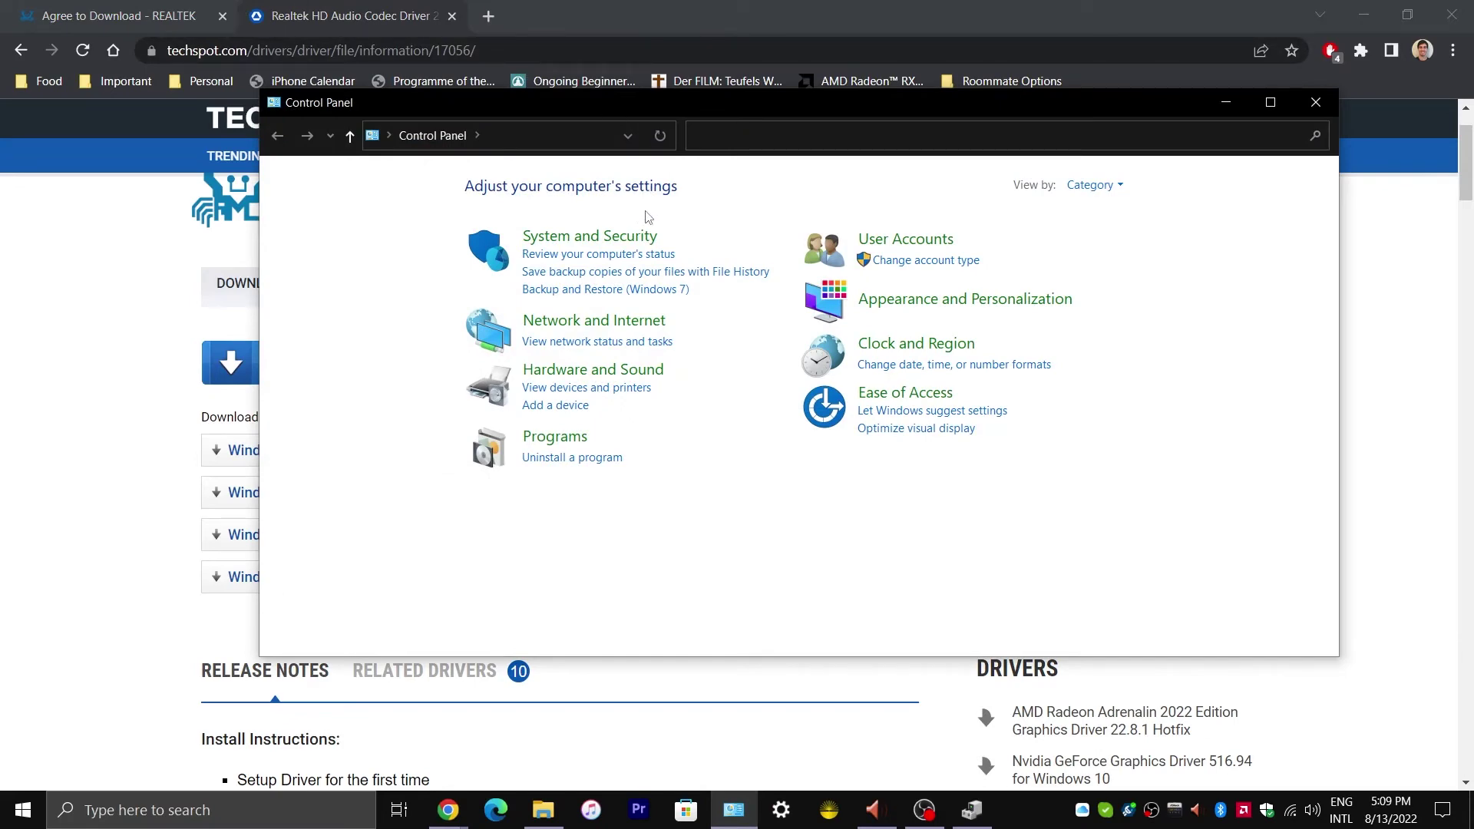
{"action": "left_click", "coordinate": [1120, 191]}
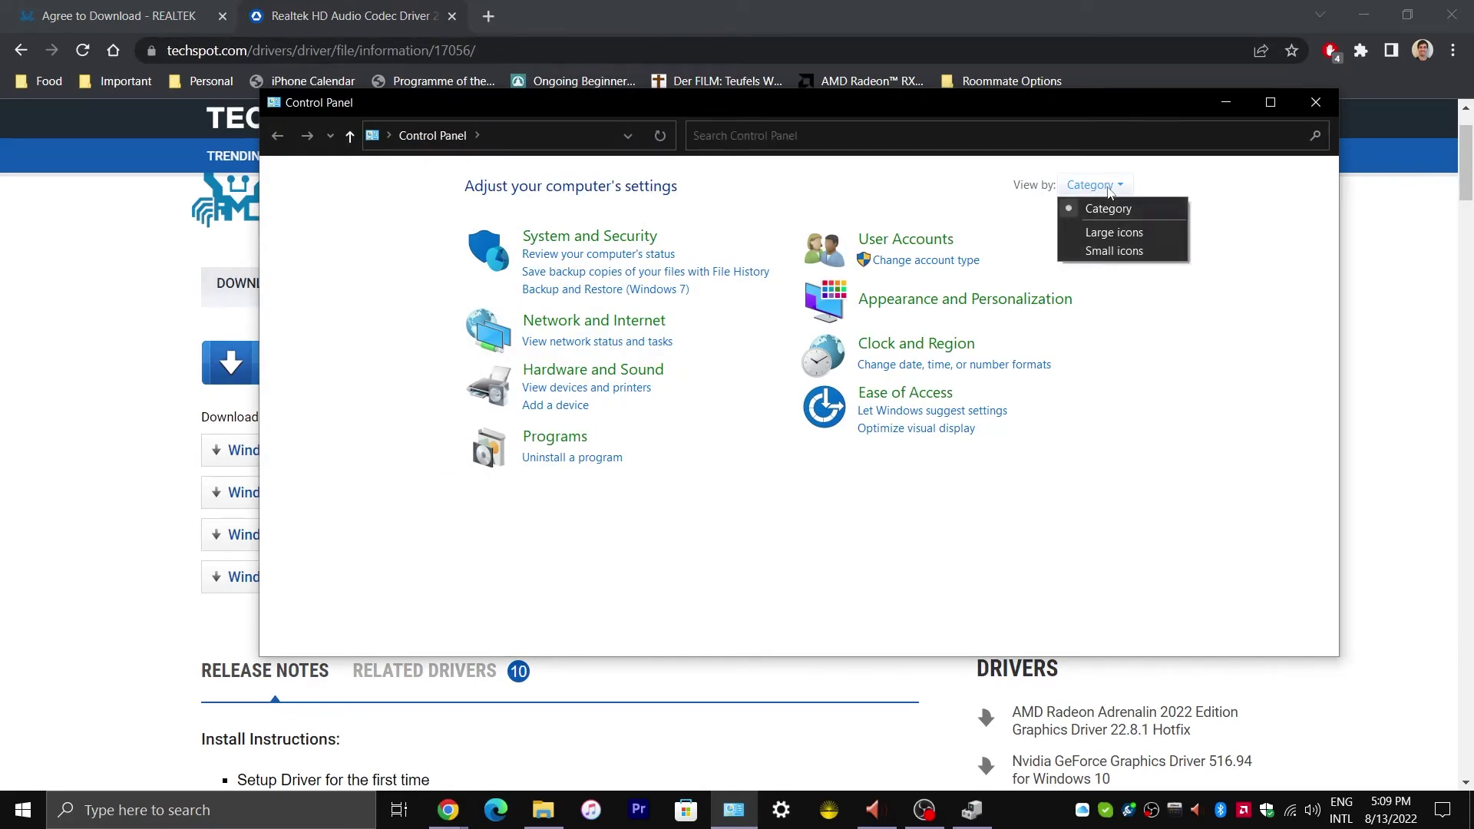
{"action": "left_click", "coordinate": [1099, 231]}
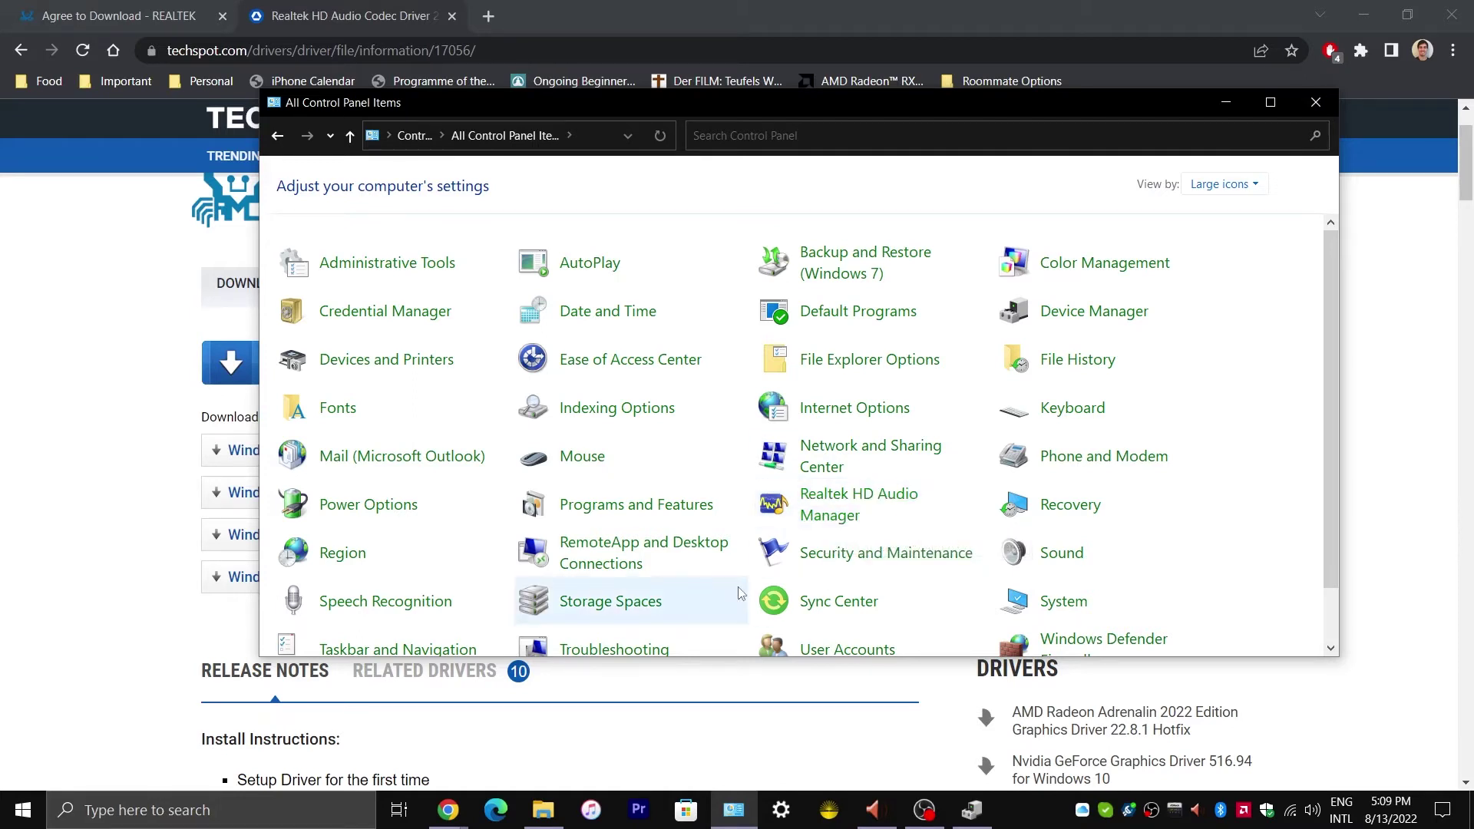
- Close the OBS folder window and open a new File Explorer window at This PC
{"action": "mouse_move", "coordinate": [546, 815]}
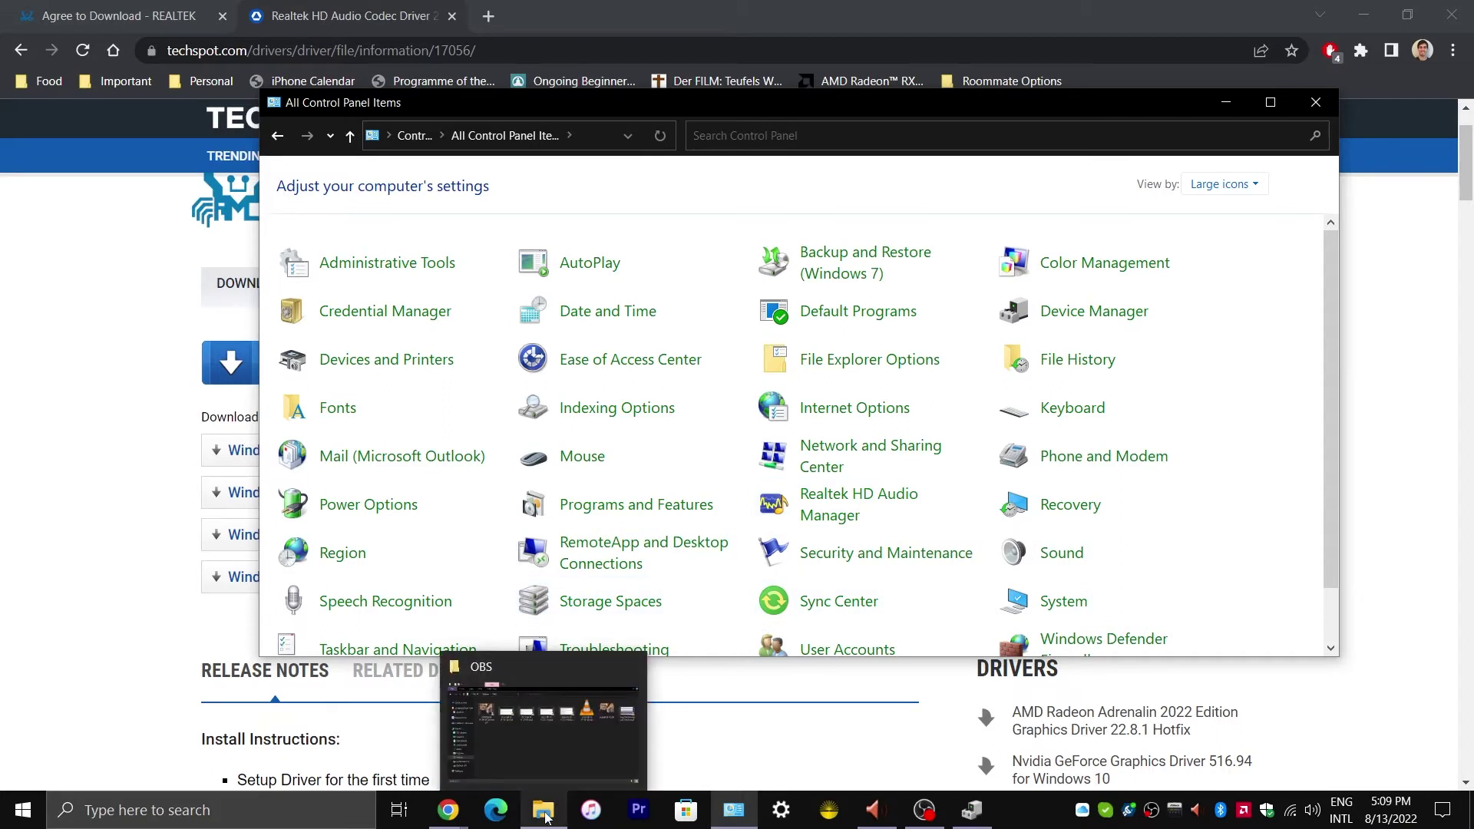
{"action": "left_click", "coordinate": [632, 667]}
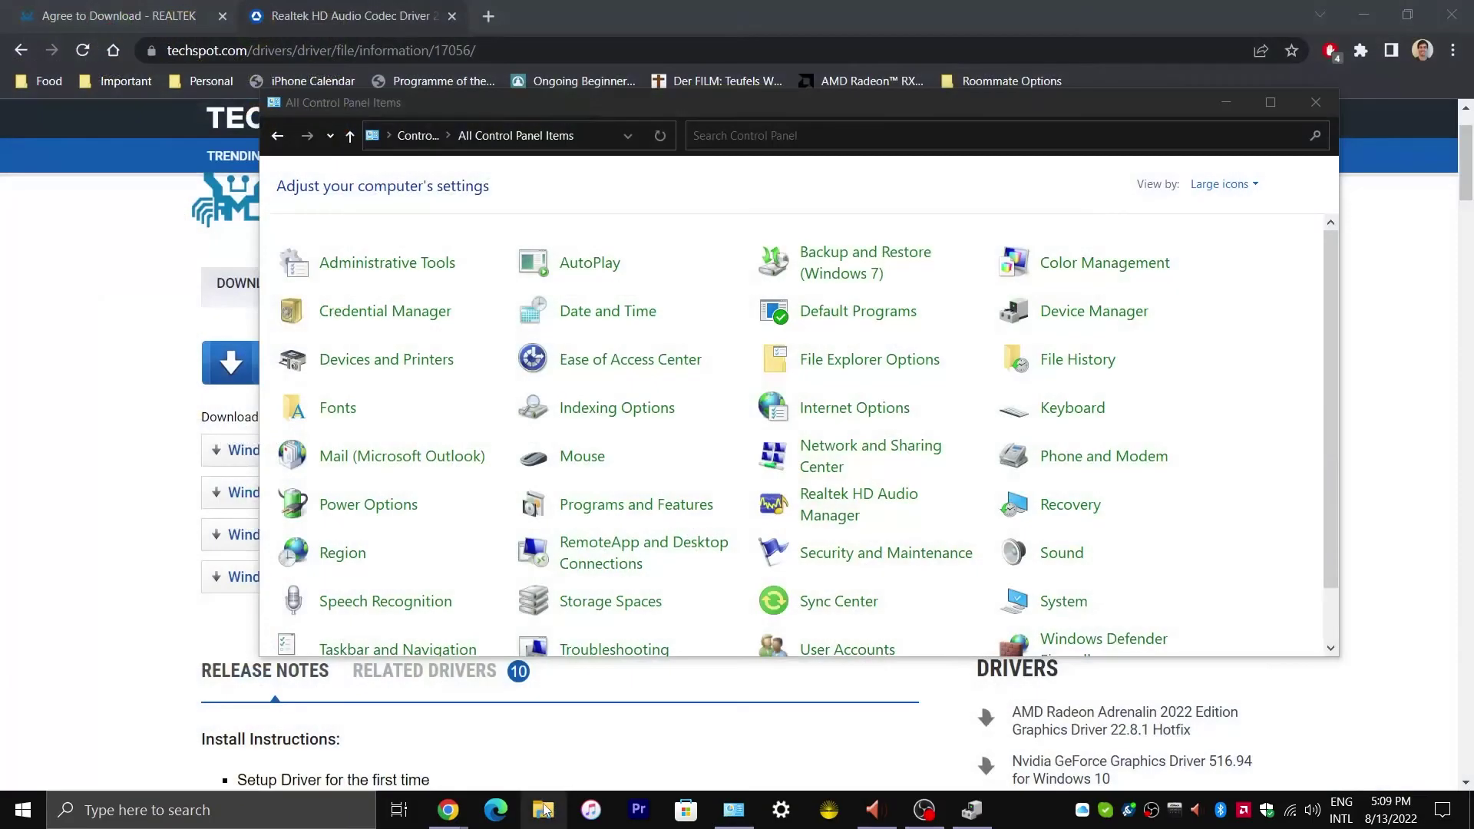
{"action": "left_click", "coordinate": [543, 810]}
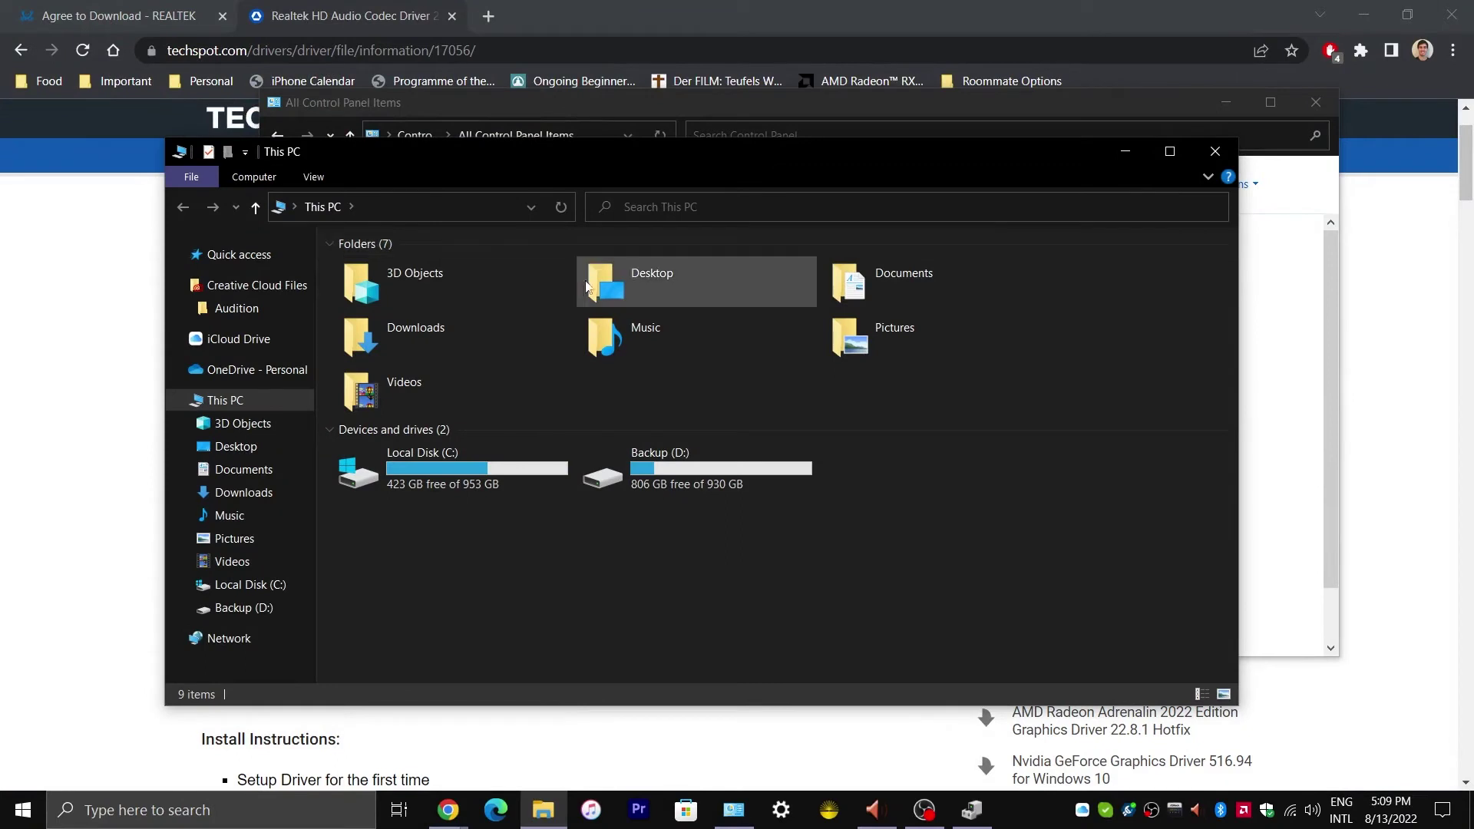
- Browse to C:\Program Files\Realtek\Audio\HDA and select RAVCpl64.exe
{"action": "double_click", "coordinate": [444, 477]}
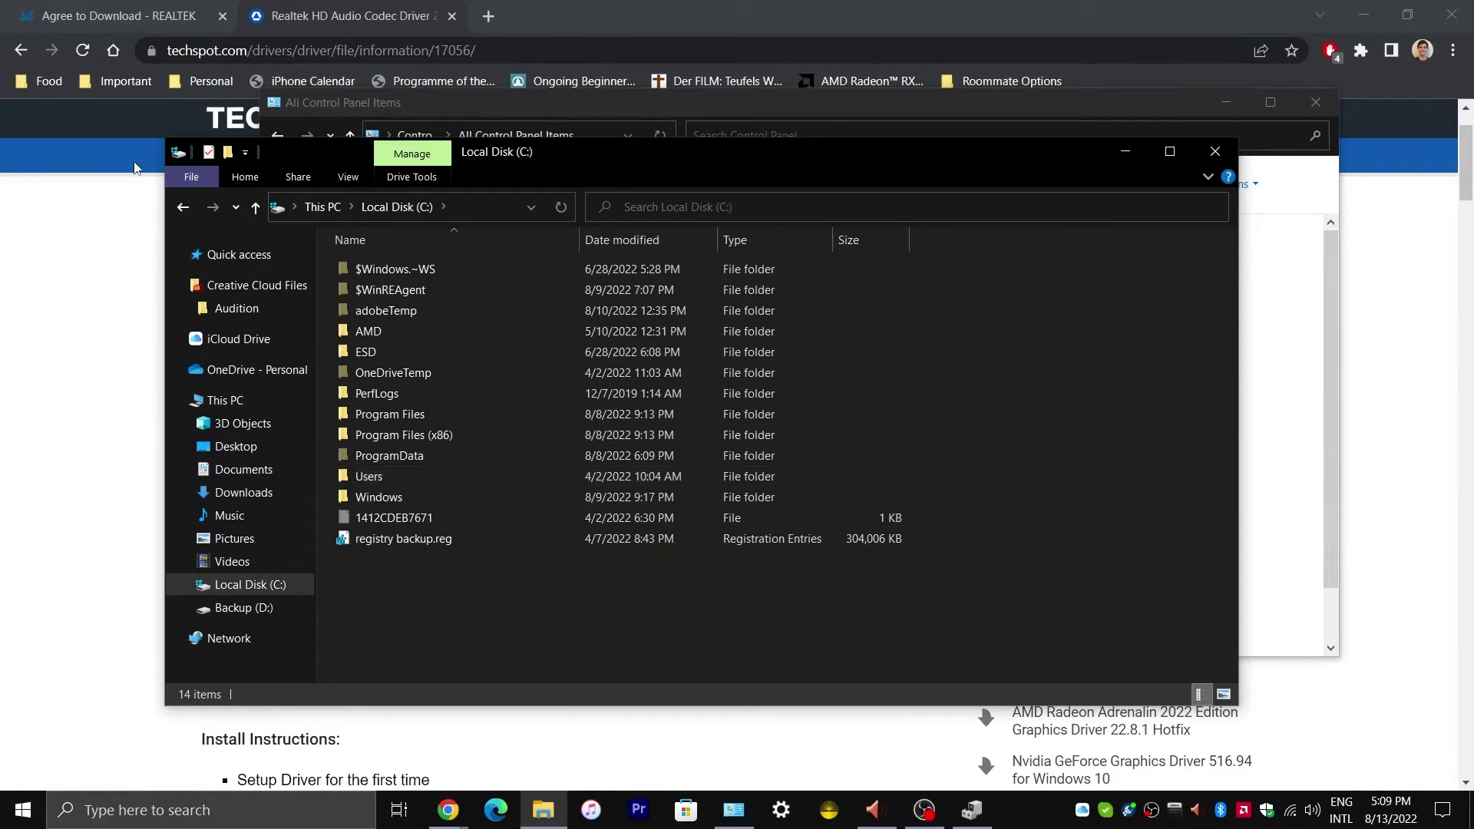
{"action": "double_click", "coordinate": [385, 418]}
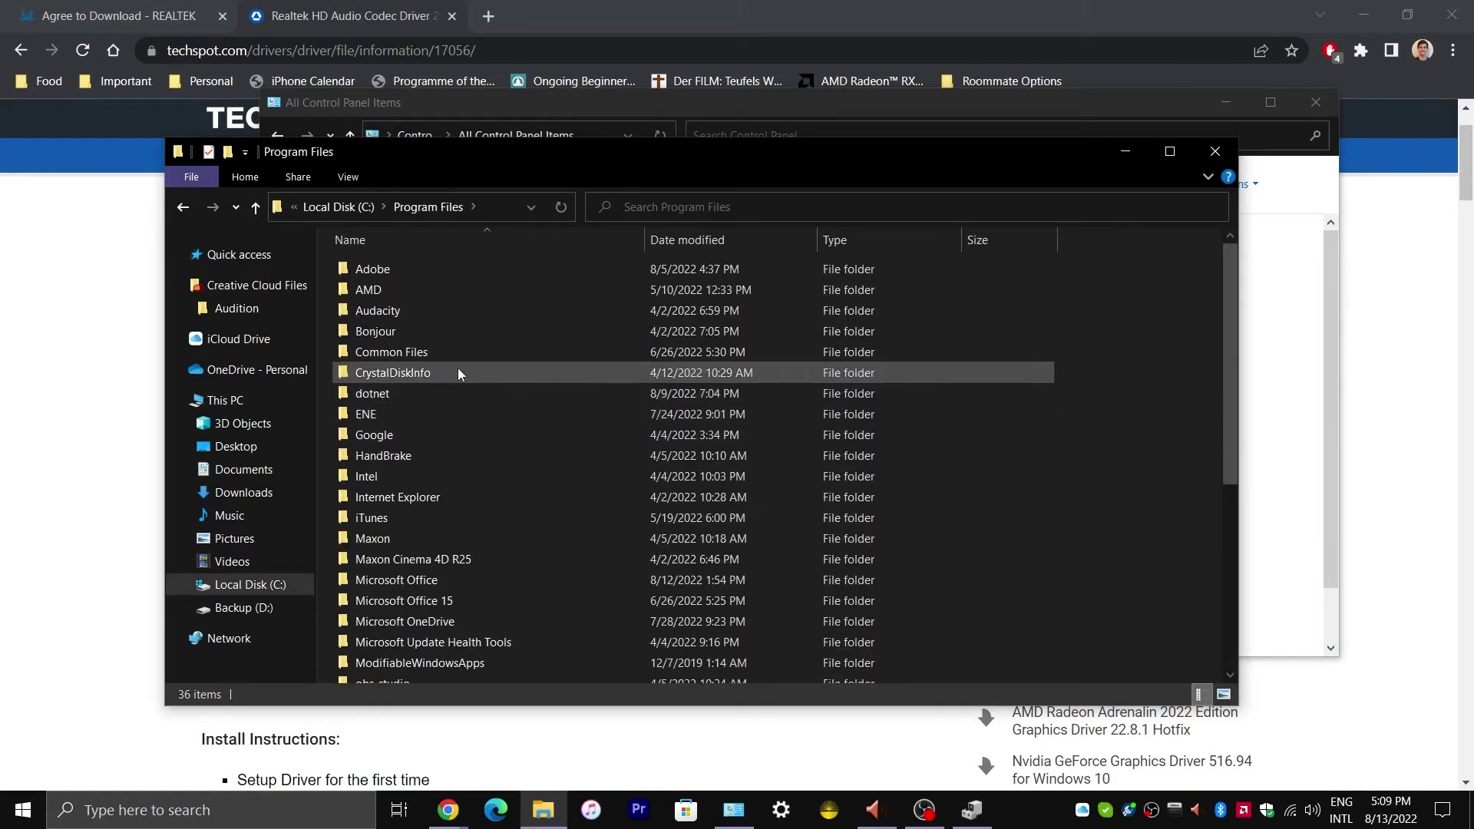
{"action": "scroll", "coordinate": [459, 368], "scroll_direction": "down", "scroll_amount": 4}
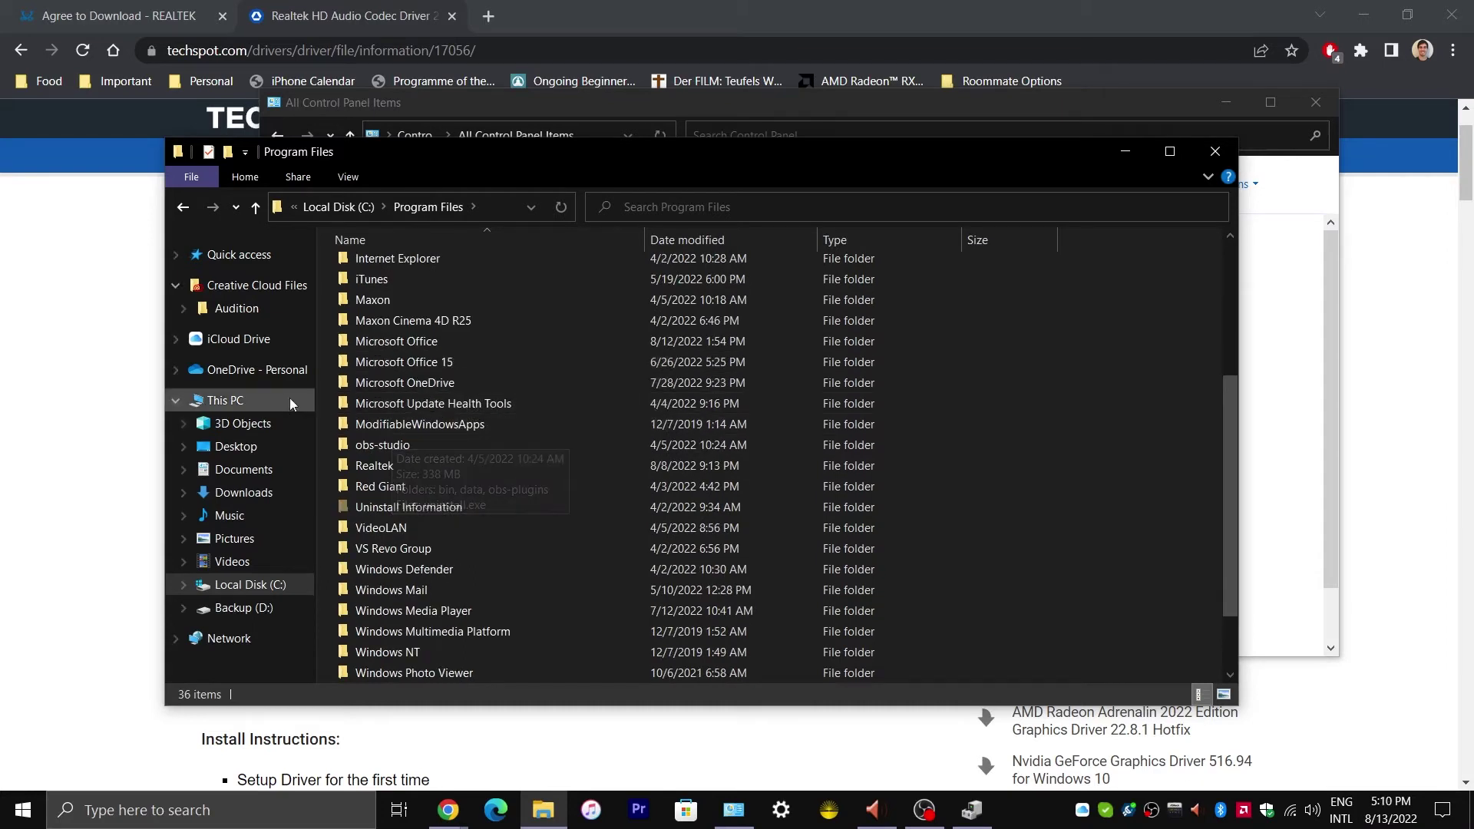
{"action": "double_click", "coordinate": [370, 468]}
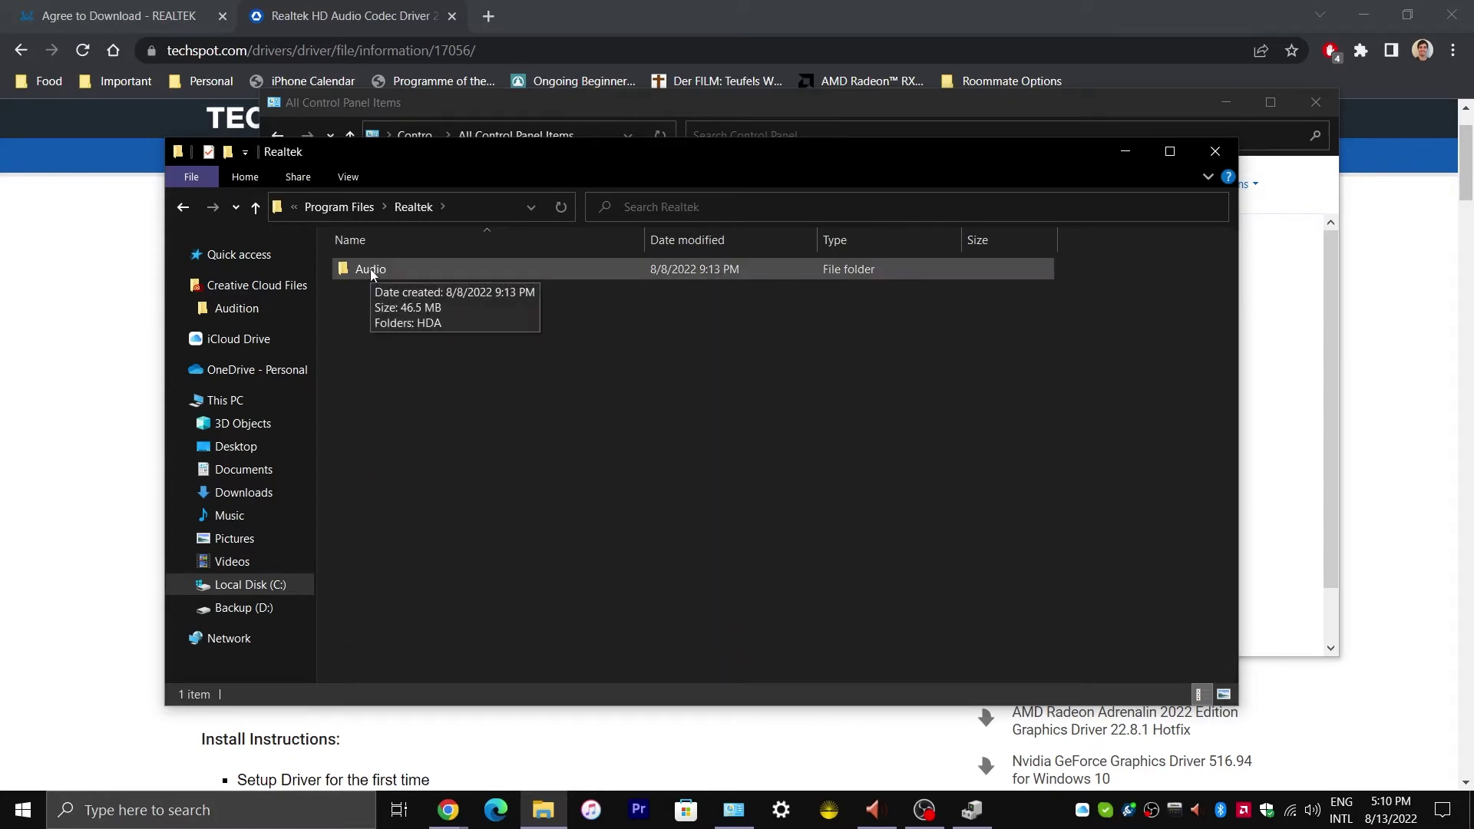
{"action": "double_click", "coordinate": [370, 269]}
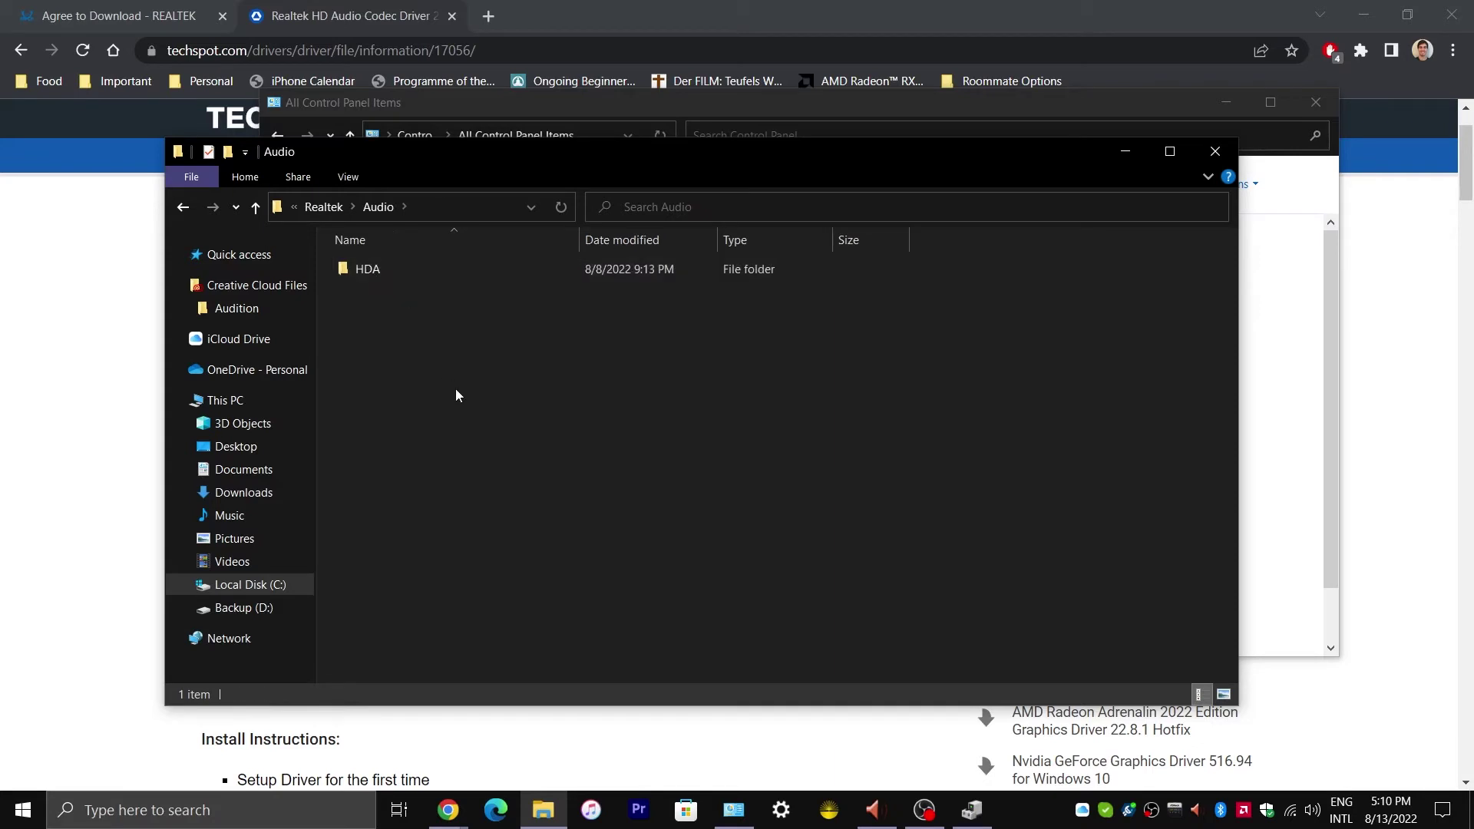
{"action": "double_click", "coordinate": [381, 276]}
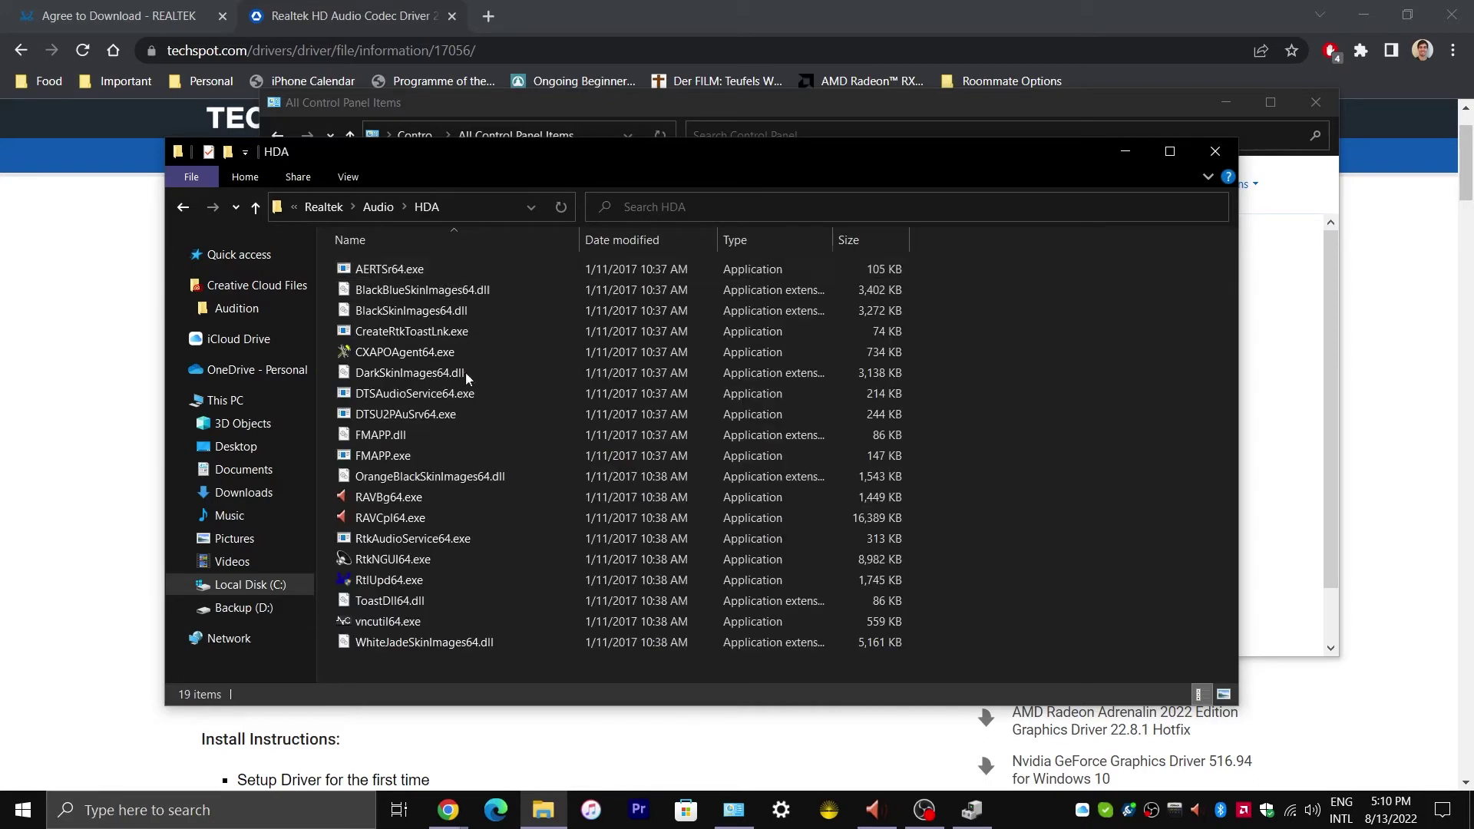
{"action": "left_click", "coordinate": [369, 520]}
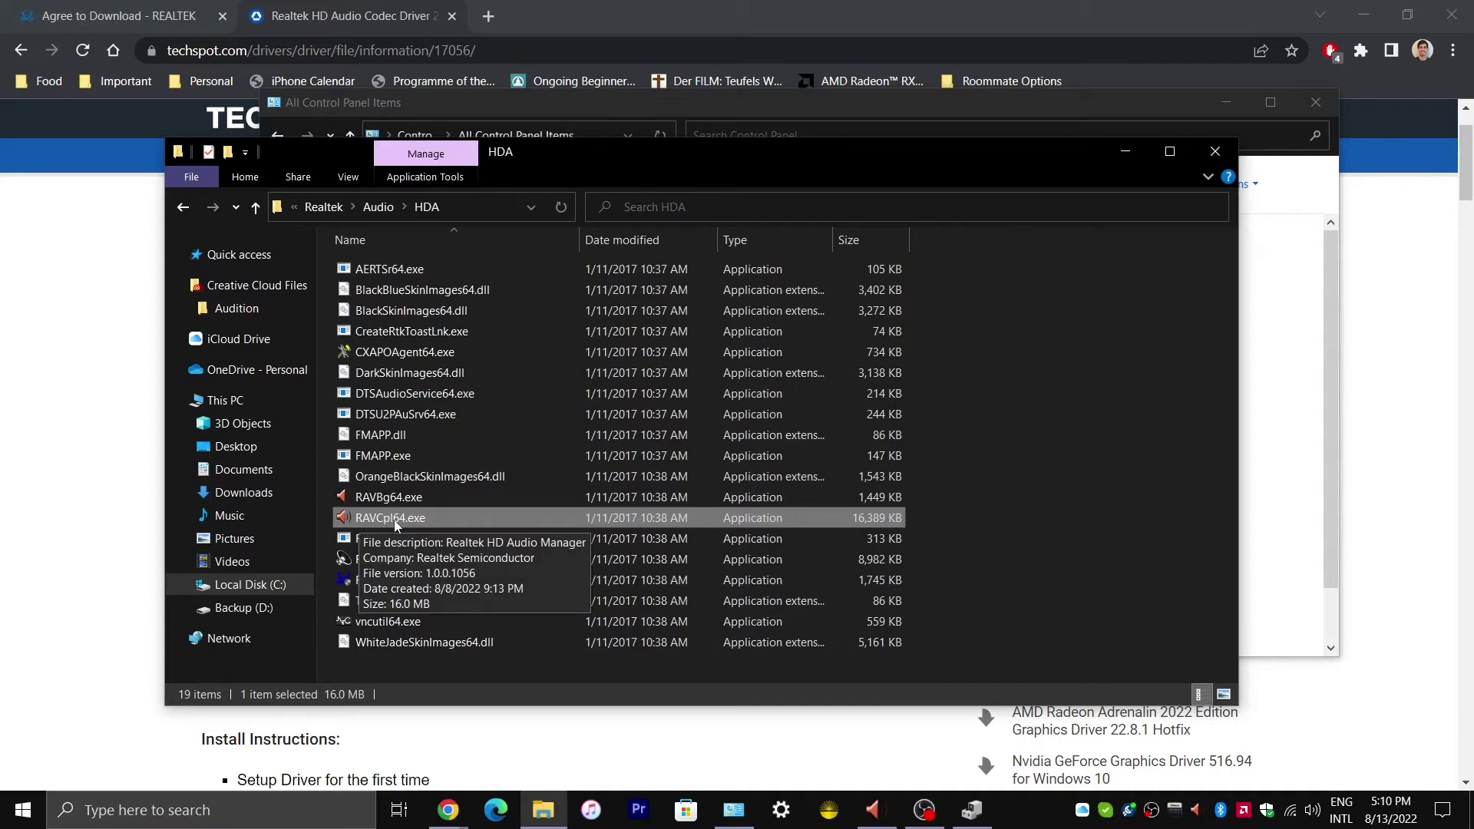
- Launch Realtek HD Audio Manager from RAVCpl64.exe, close it, and return to the HDA folder
{"action": "double_click", "coordinate": [440, 526]}
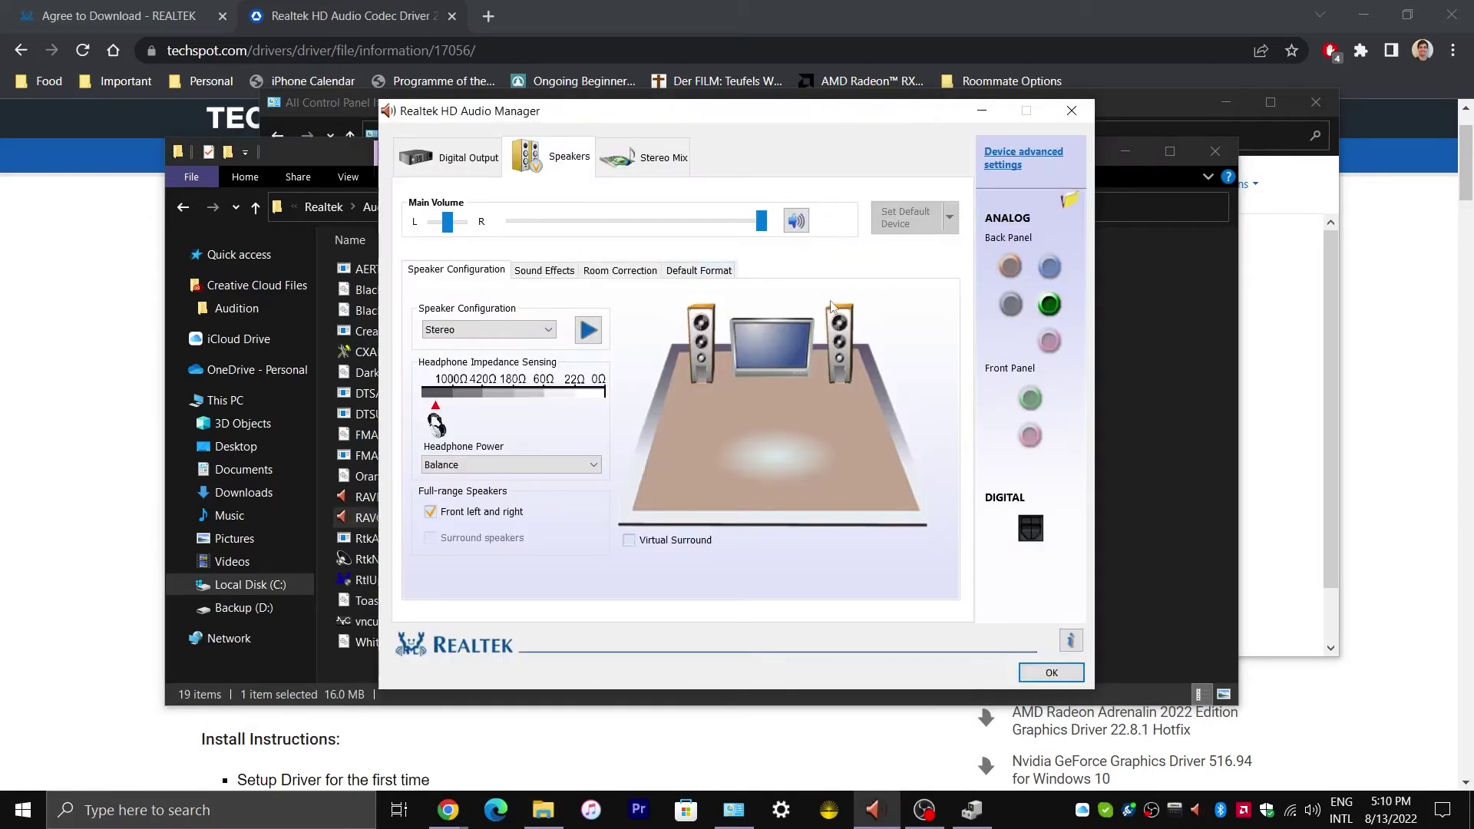
{"action": "left_click", "coordinate": [1072, 111]}
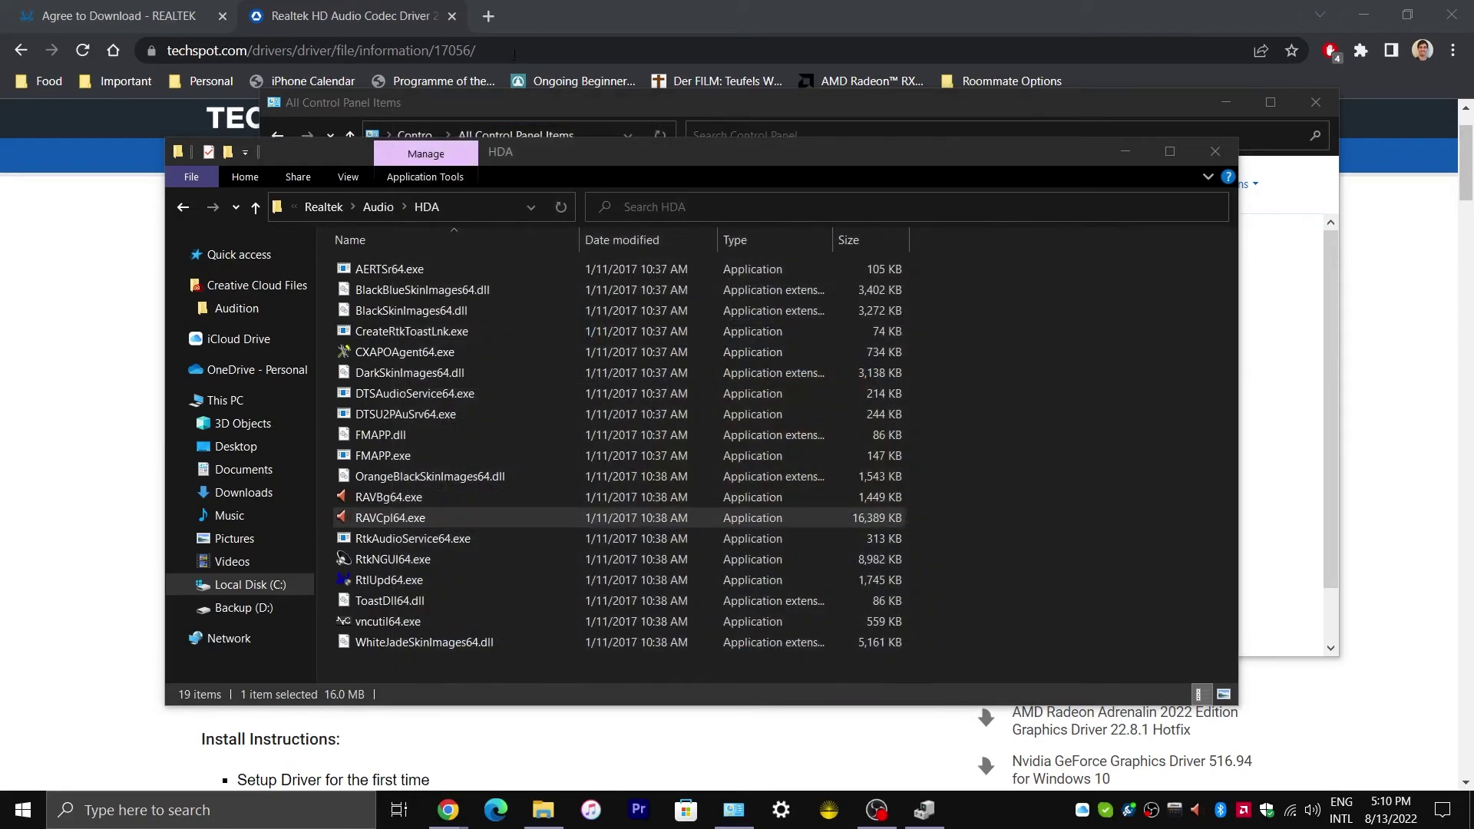
{"action": "left_click", "coordinate": [256, 208]}
{"action": "left_click", "coordinate": [256, 207]}
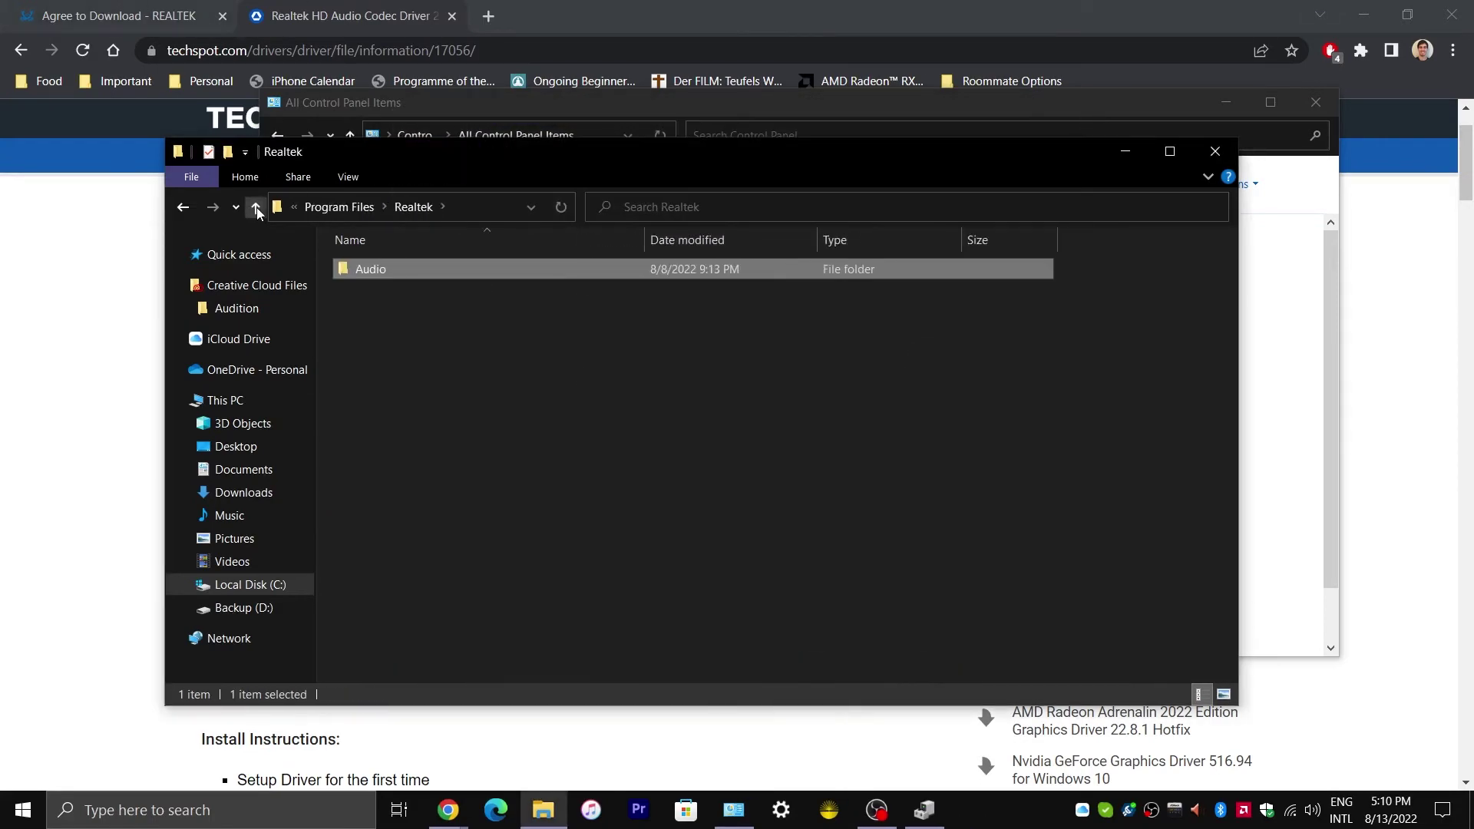
{"action": "left_click", "coordinate": [256, 207]}
{"action": "scroll", "coordinate": [513, 422], "scroll_direction": "down", "scroll_amount": 3}
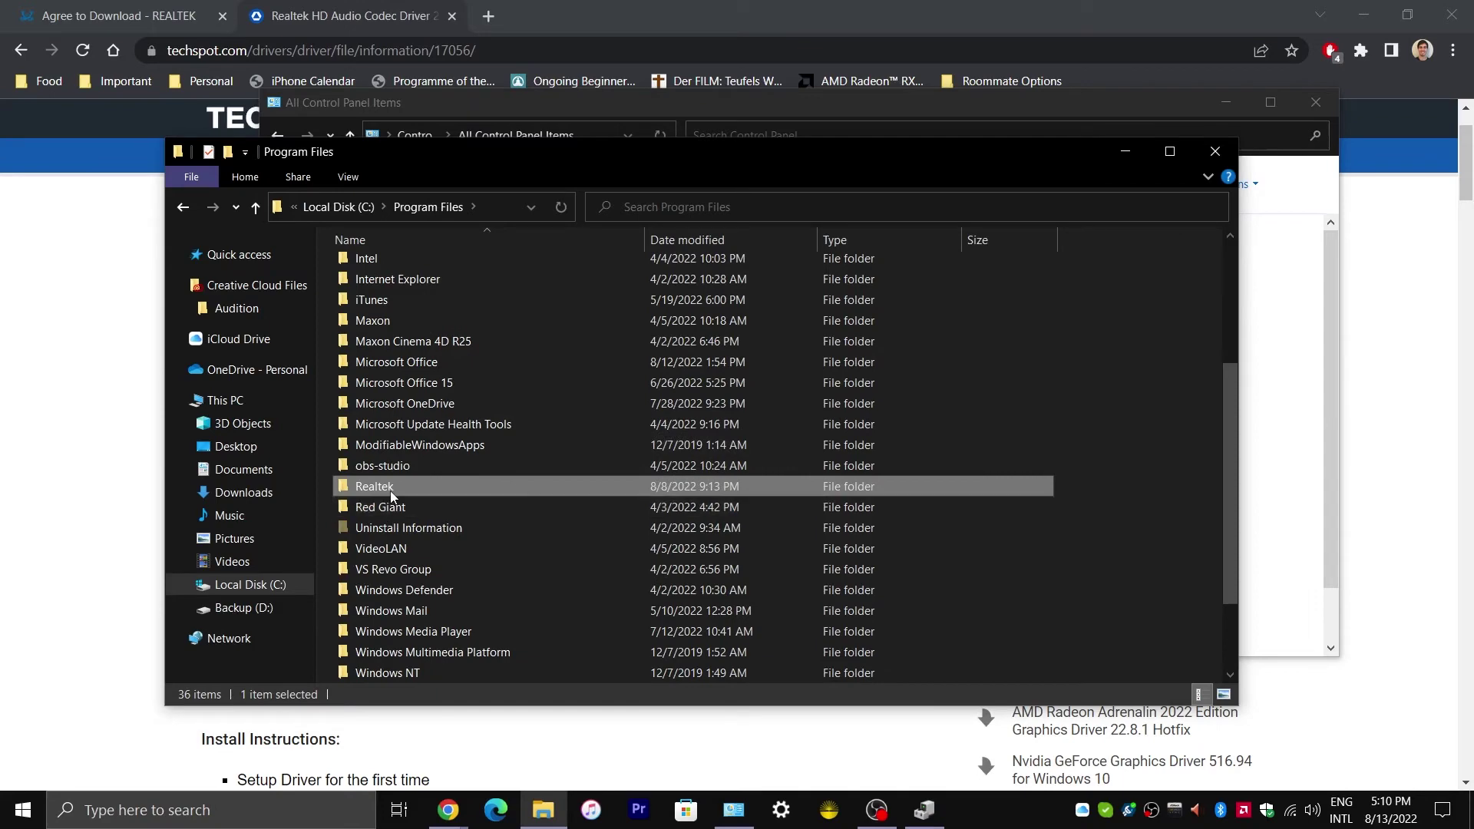
{"action": "double_click", "coordinate": [390, 490]}
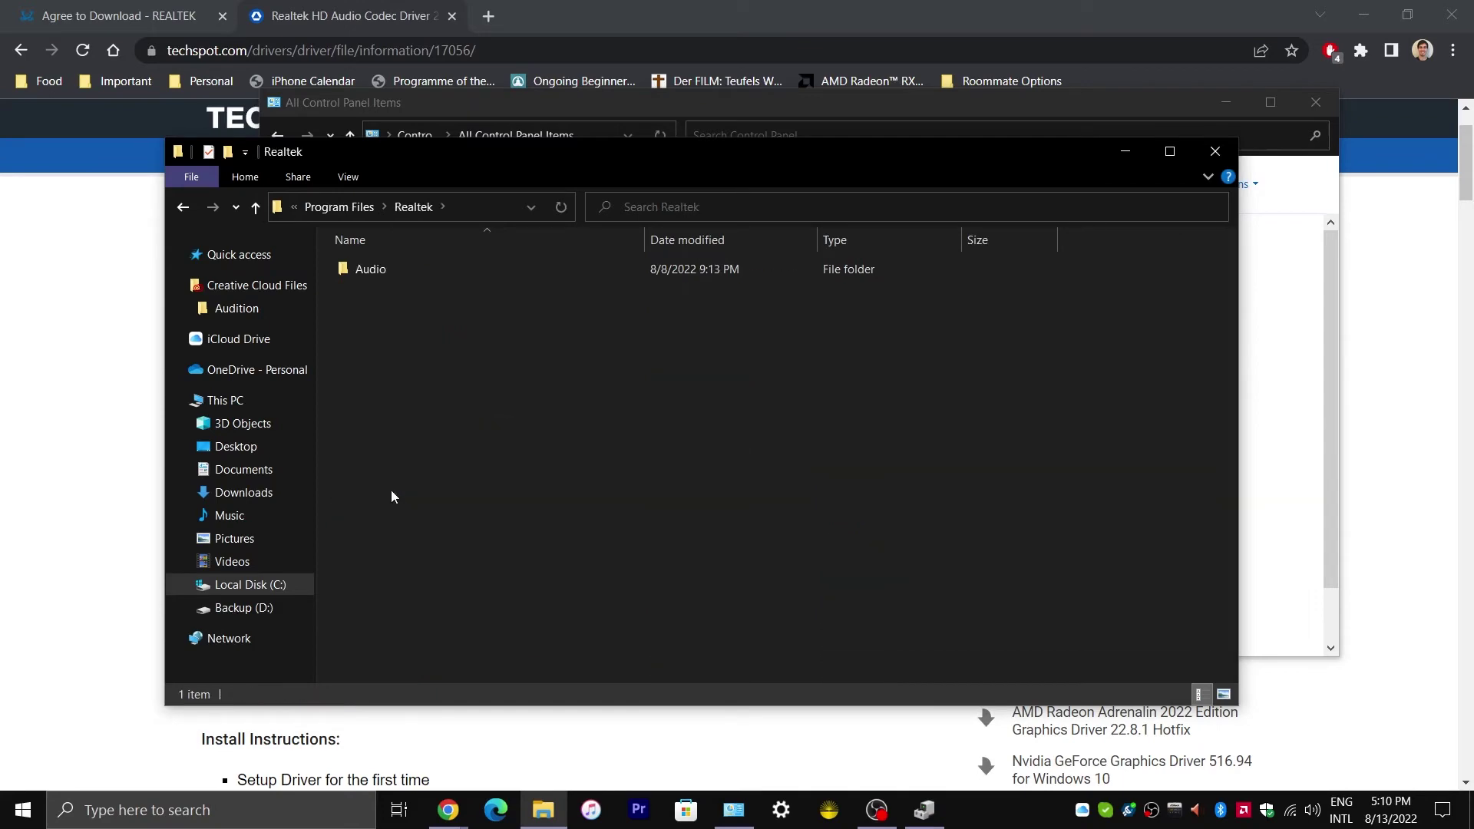
{"action": "double_click", "coordinate": [367, 270]}
{"action": "double_click", "coordinate": [373, 268]}
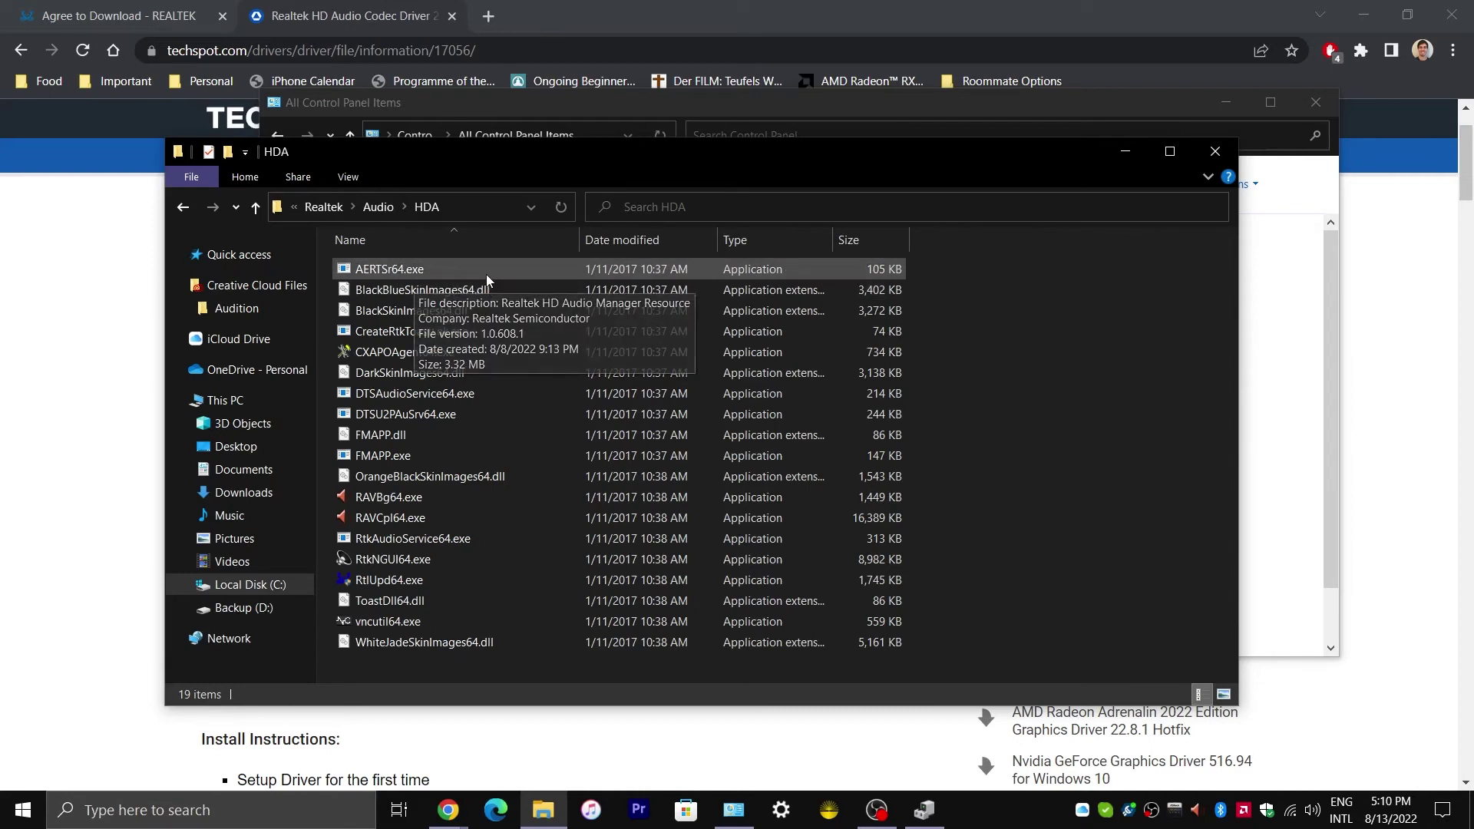
- Close the HDA folder and Control Panel windows and copy the driver 2.82 heading from TechSpot
{"action": "left_click", "coordinate": [1215, 154]}
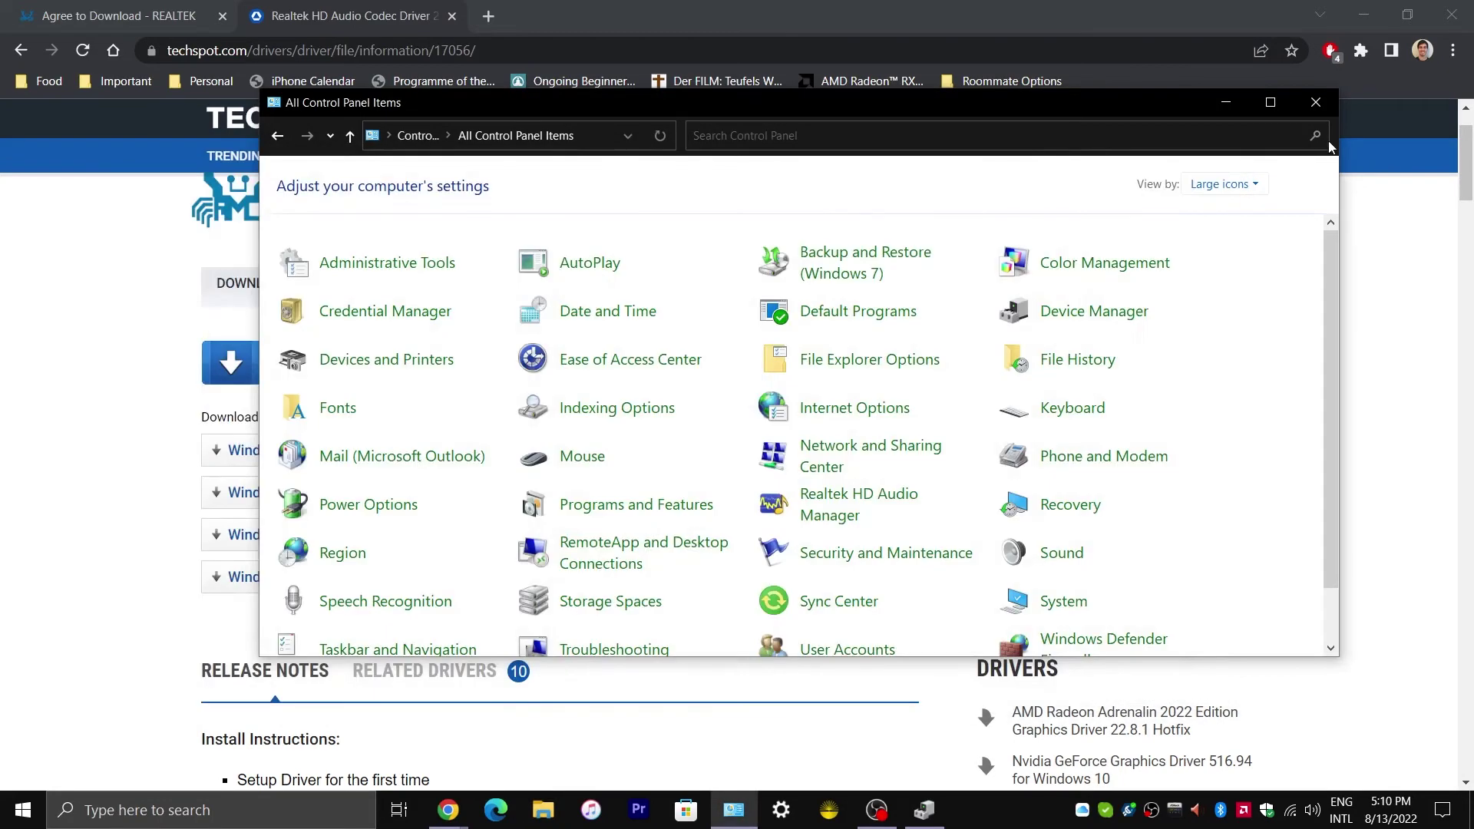
{"action": "left_click", "coordinate": [1321, 108]}
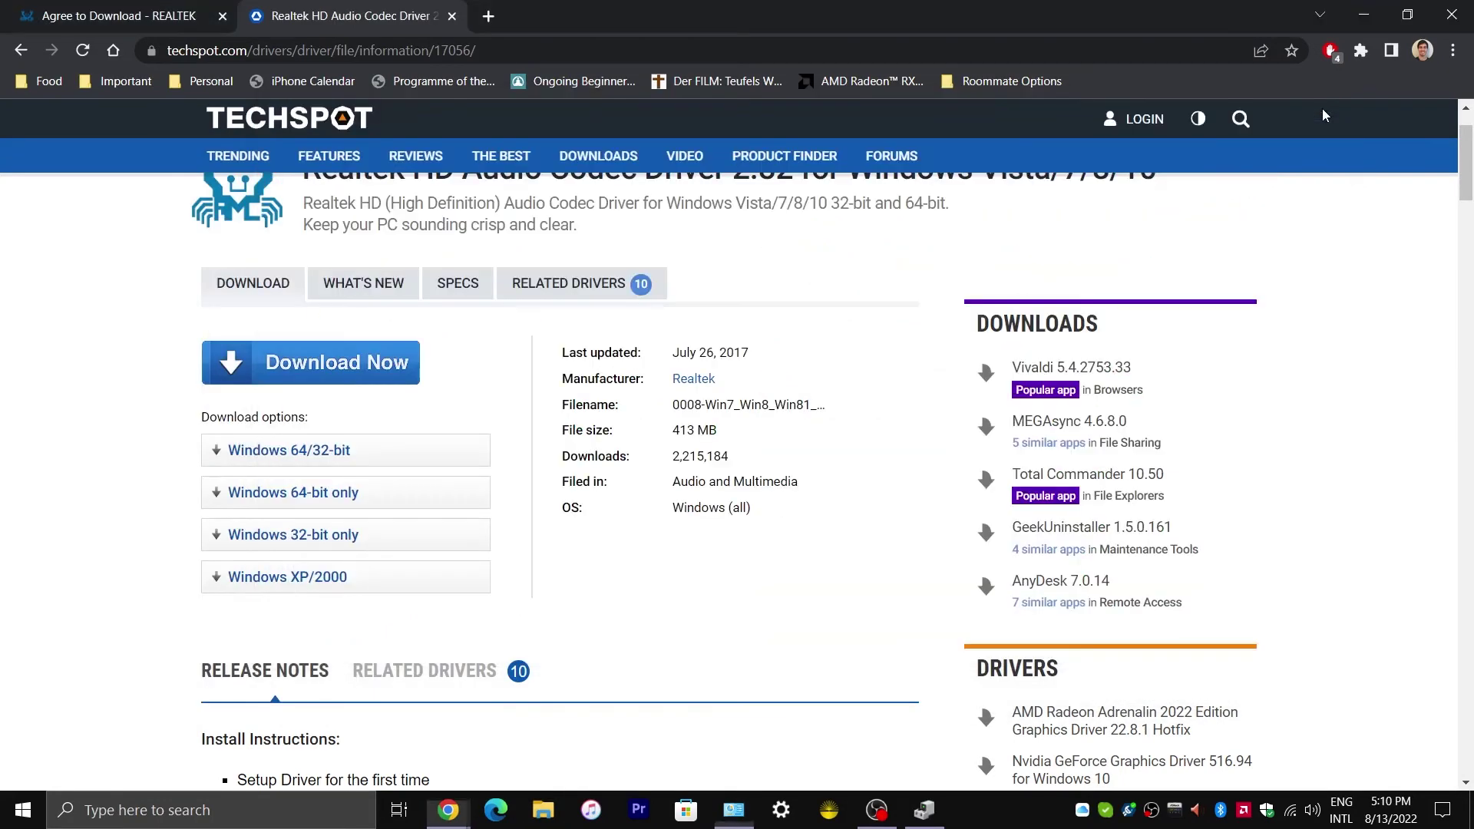
{"action": "left_click", "coordinate": [489, 15]}
{"action": "left_click", "coordinate": [346, 15]}
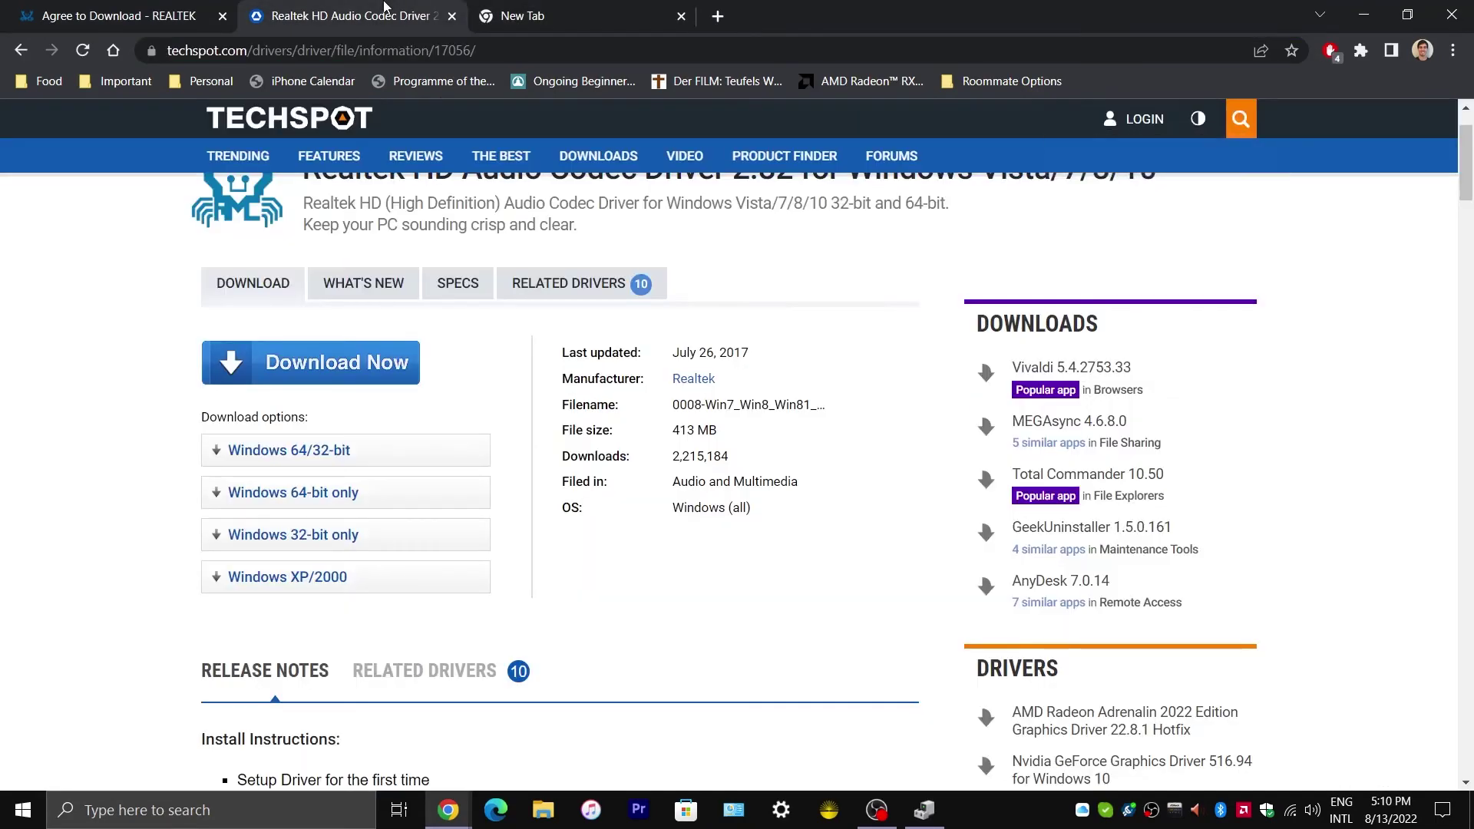
{"action": "scroll", "coordinate": [622, 280], "scroll_direction": "up", "scroll_amount": 2}
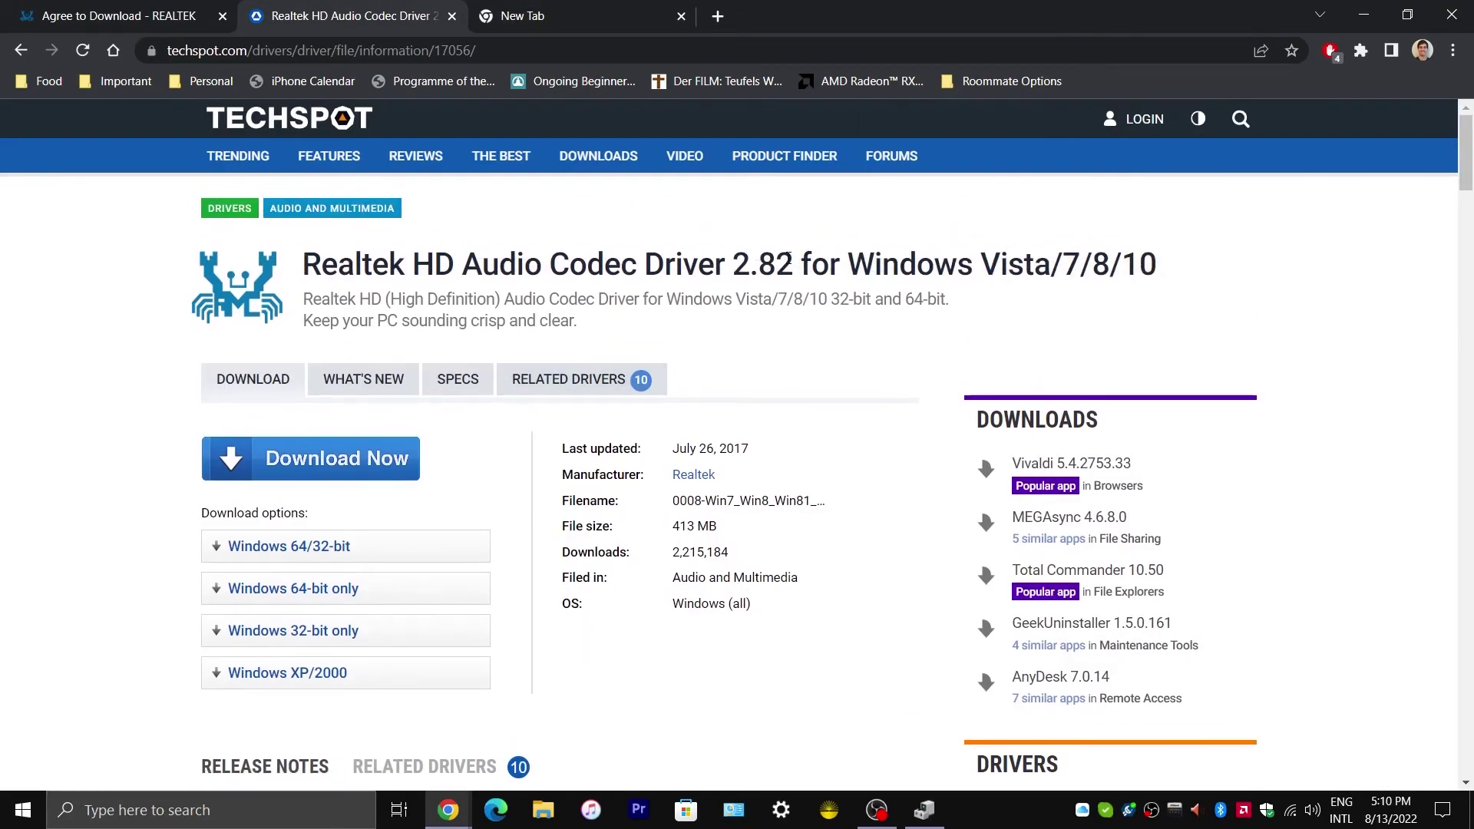
{"action": "left_click_drag", "start_coordinate": [793, 261], "coordinate": [307, 265]}
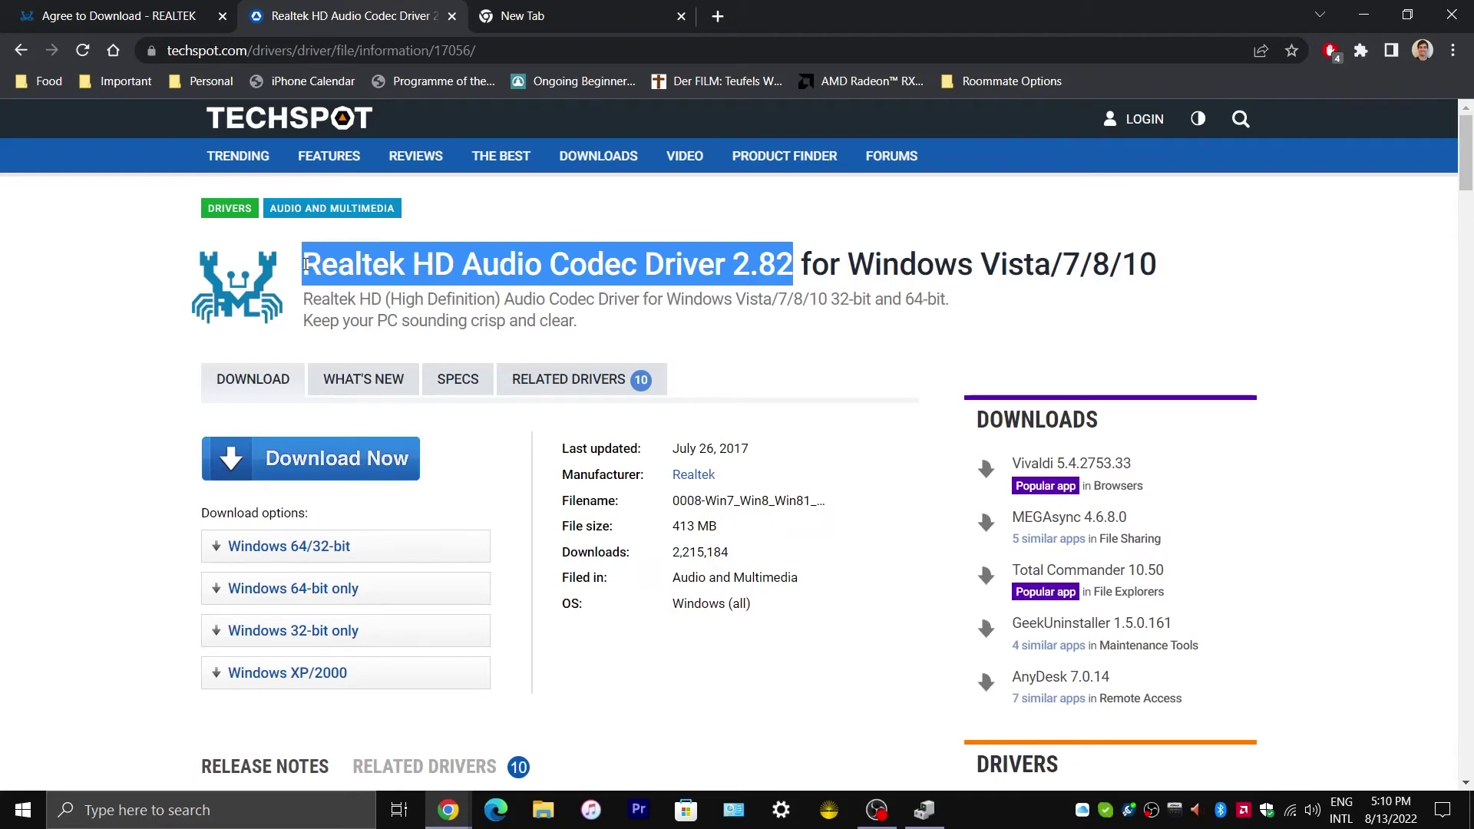
{"action": "right_click", "coordinate": [358, 267]}
{"action": "left_click", "coordinate": [376, 281]}
- Search Google for Realtek HD Audio Codec Driver 2.81 and open its TechSpot download page
{"action": "left_click", "coordinate": [560, 23]}
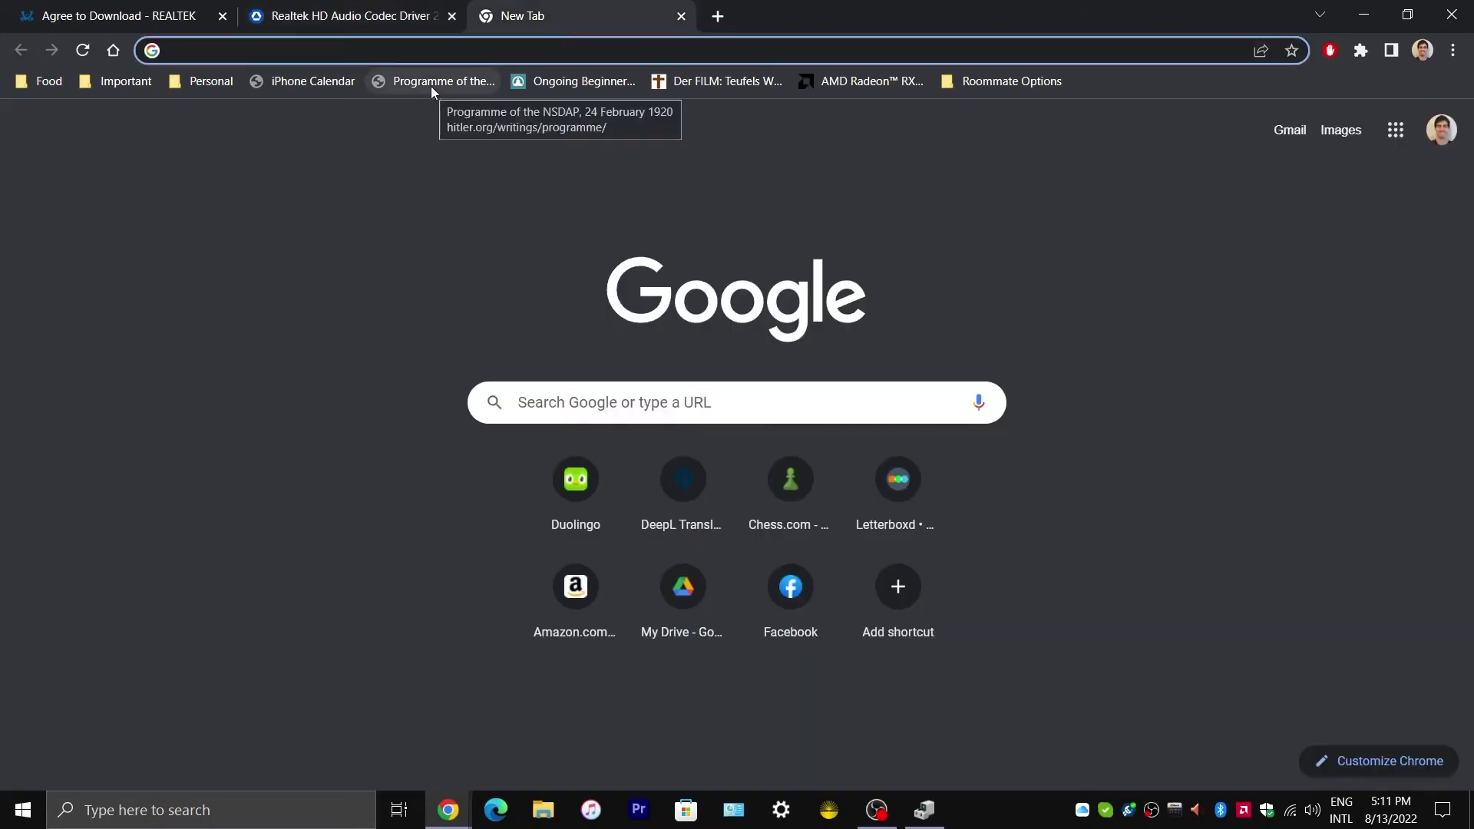
{"action": "key", "text": "ctrl+v"}
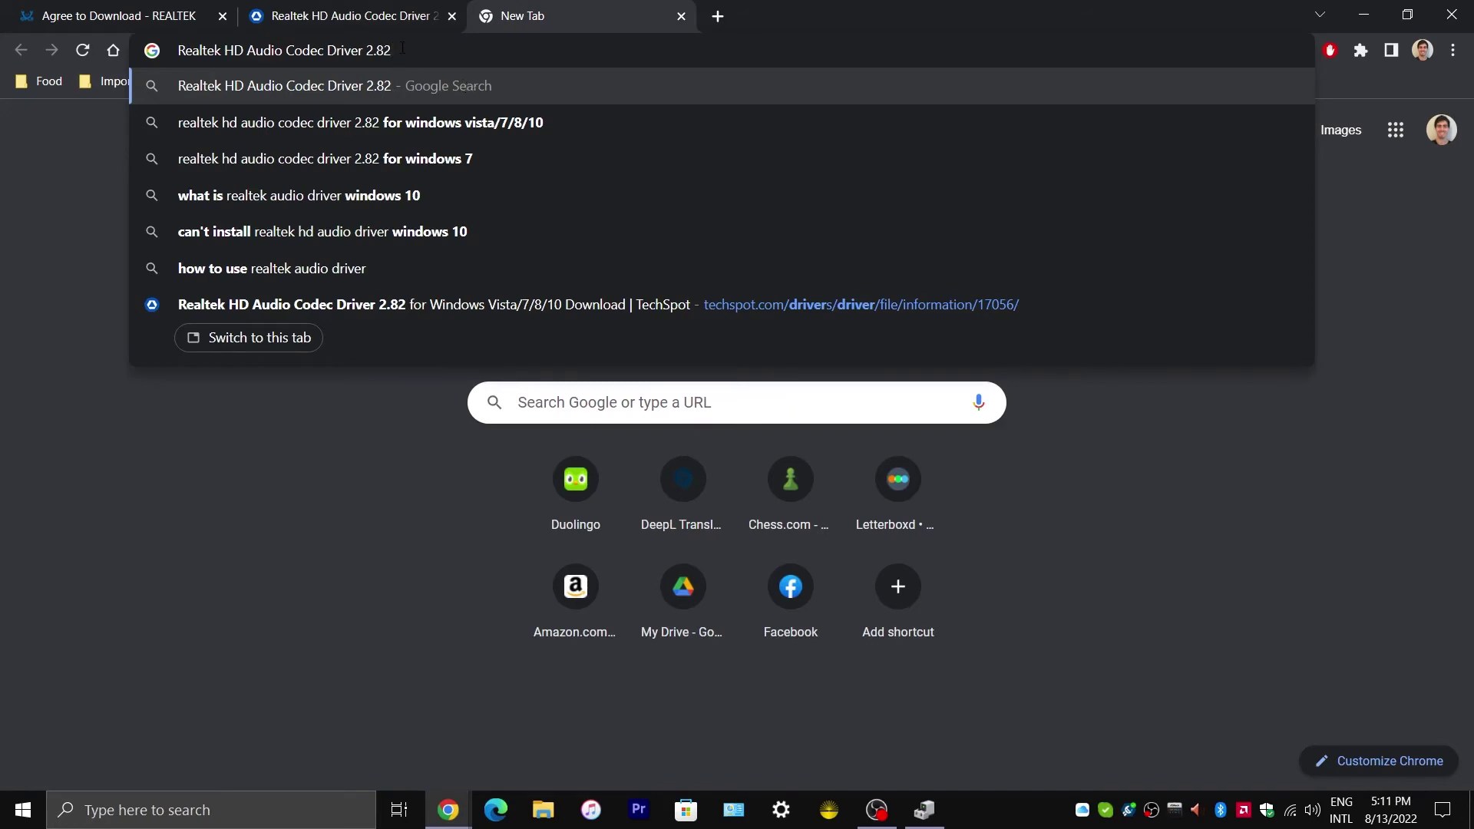
{"action": "key", "text": "BackSpace"}
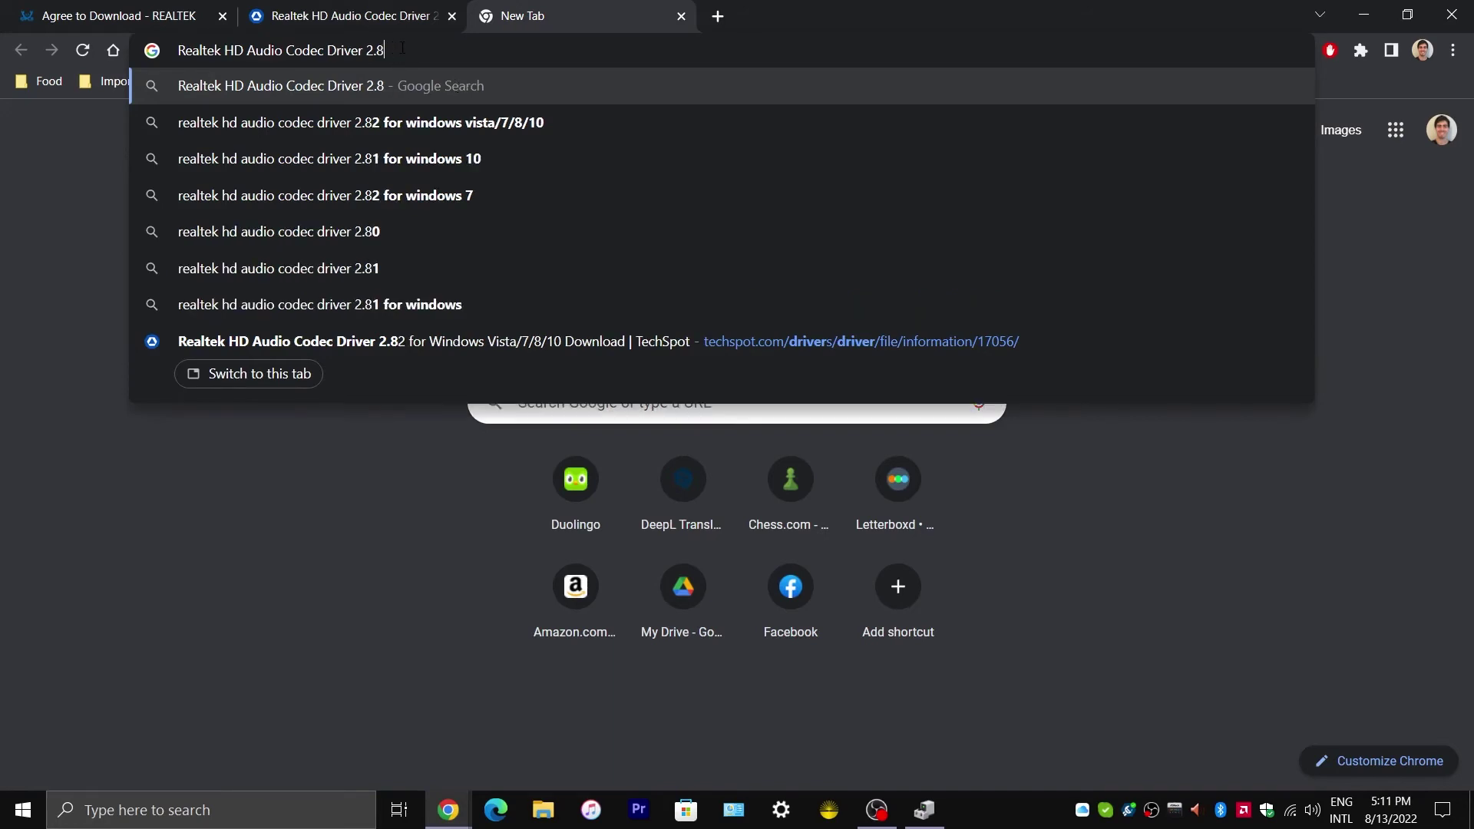
{"action": "type", "text": "1"}
{"action": "key", "text": "Return"}
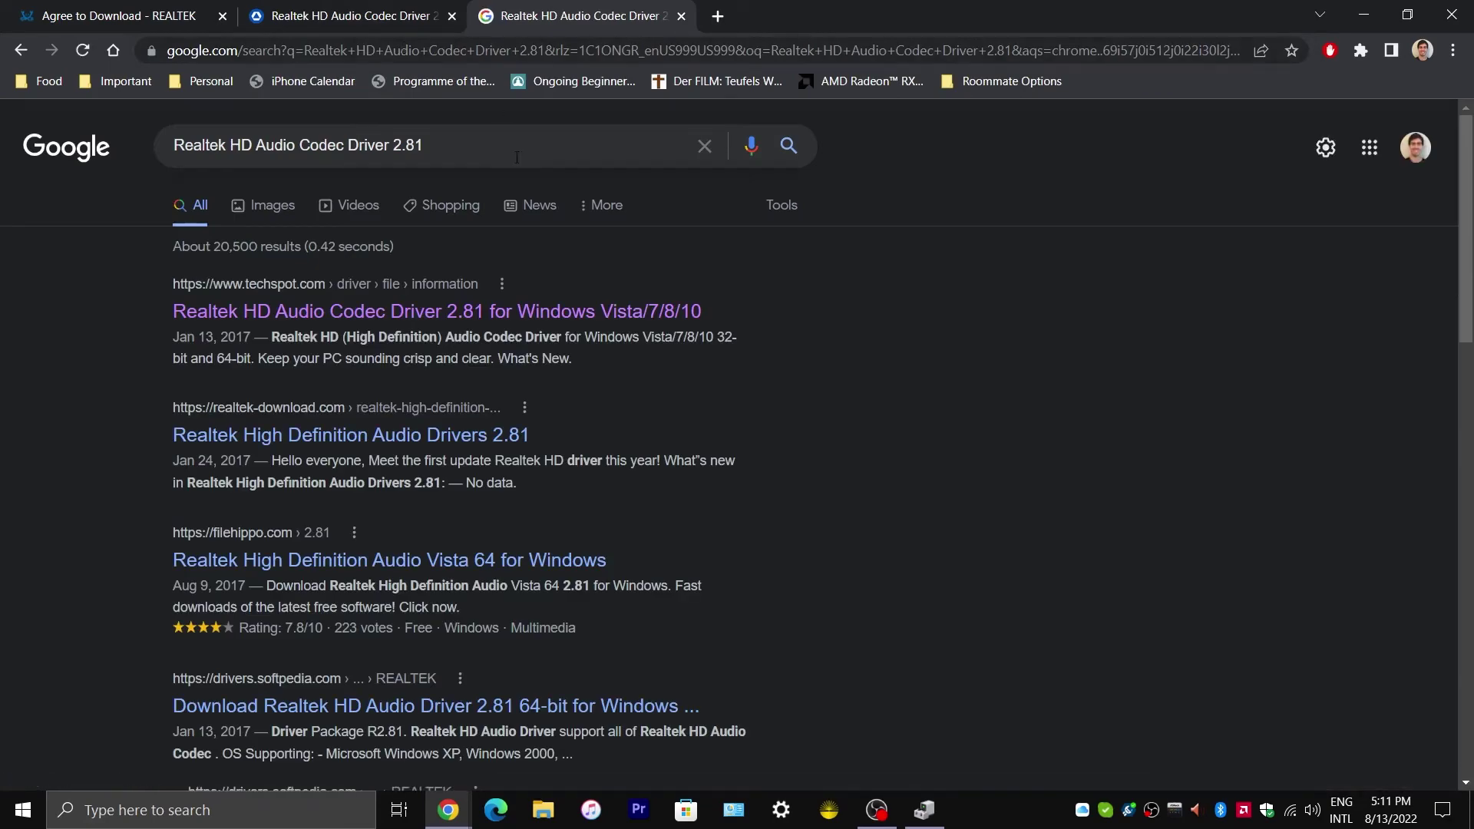
{"action": "left_click", "coordinate": [482, 313]}
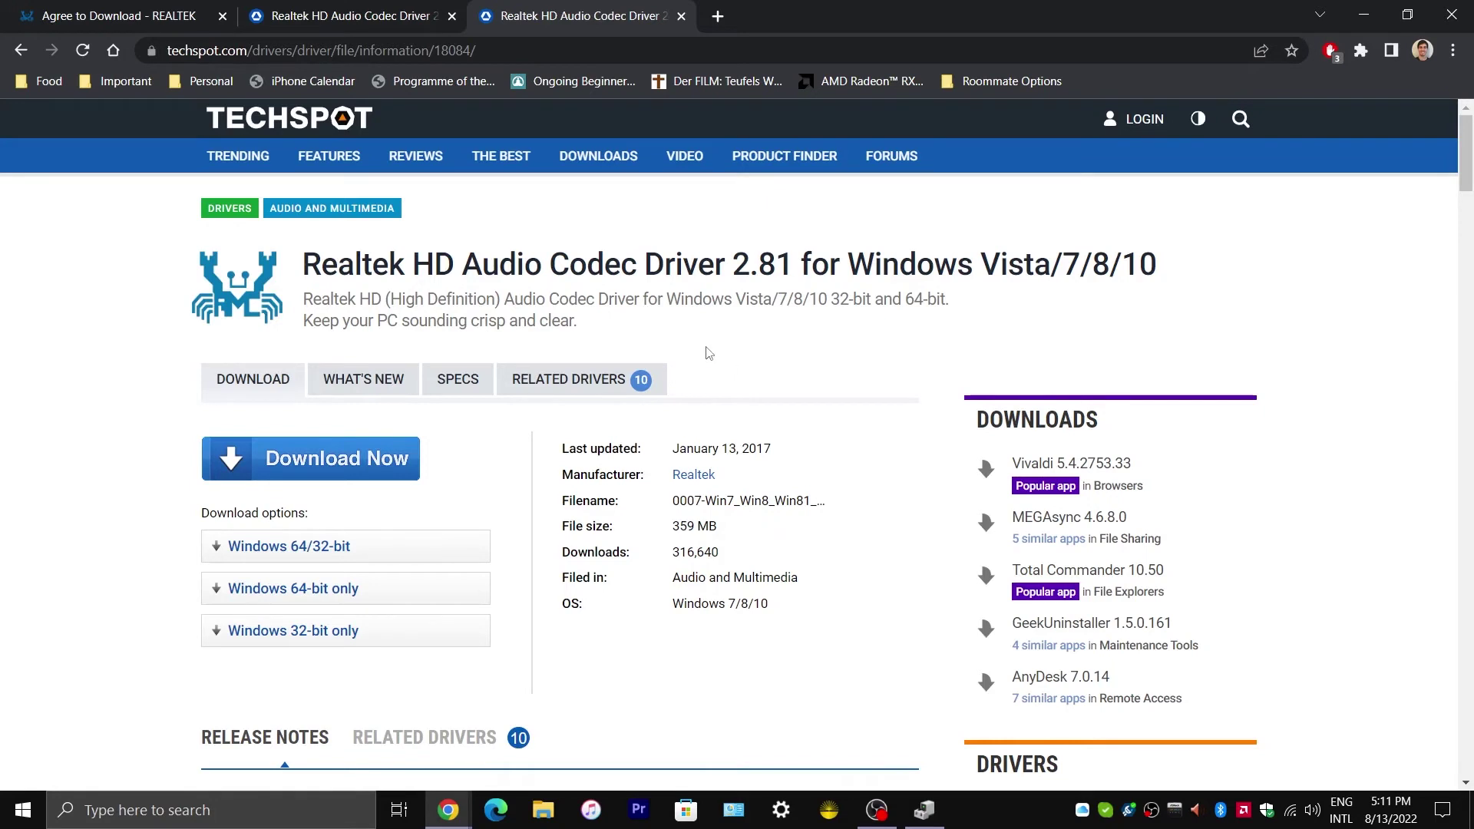
{"action": "left_click_drag", "start_coordinate": [796, 264], "coordinate": [726, 263]}
{"action": "left_click", "coordinate": [768, 264]}
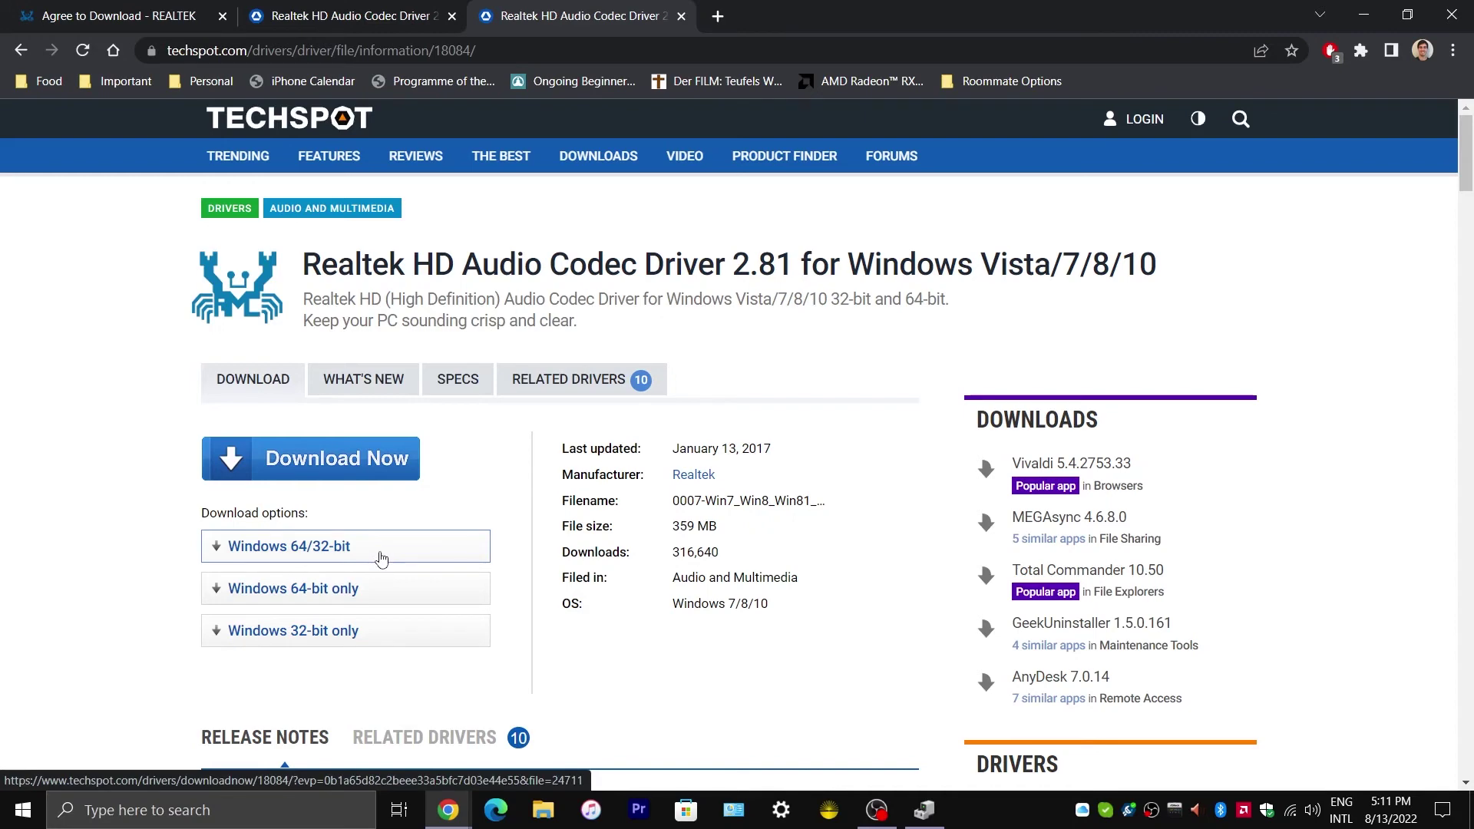
{"action": "right_click", "coordinate": [23, 810]}
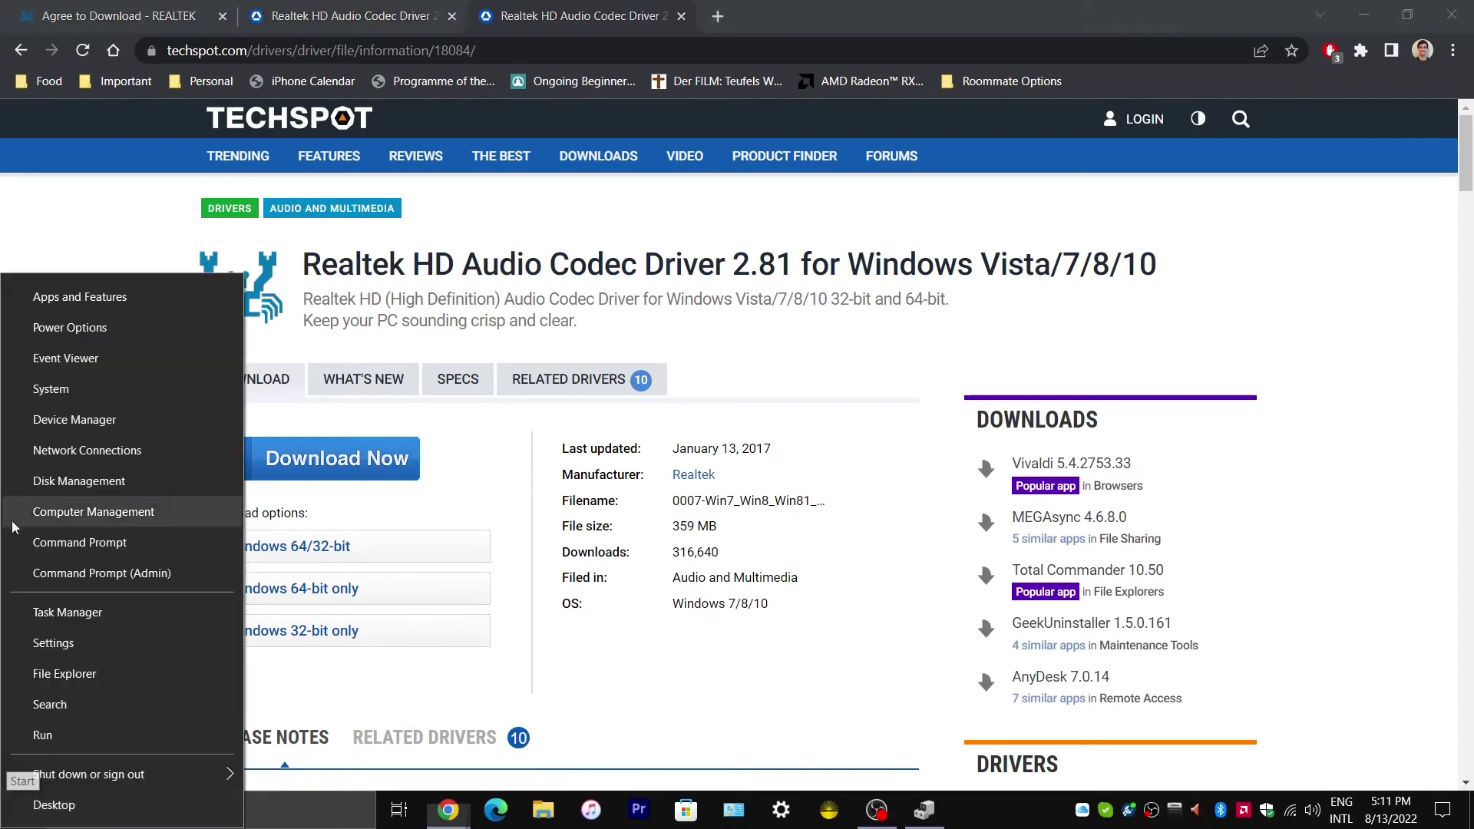
{"action": "left_click", "coordinate": [99, 419]}
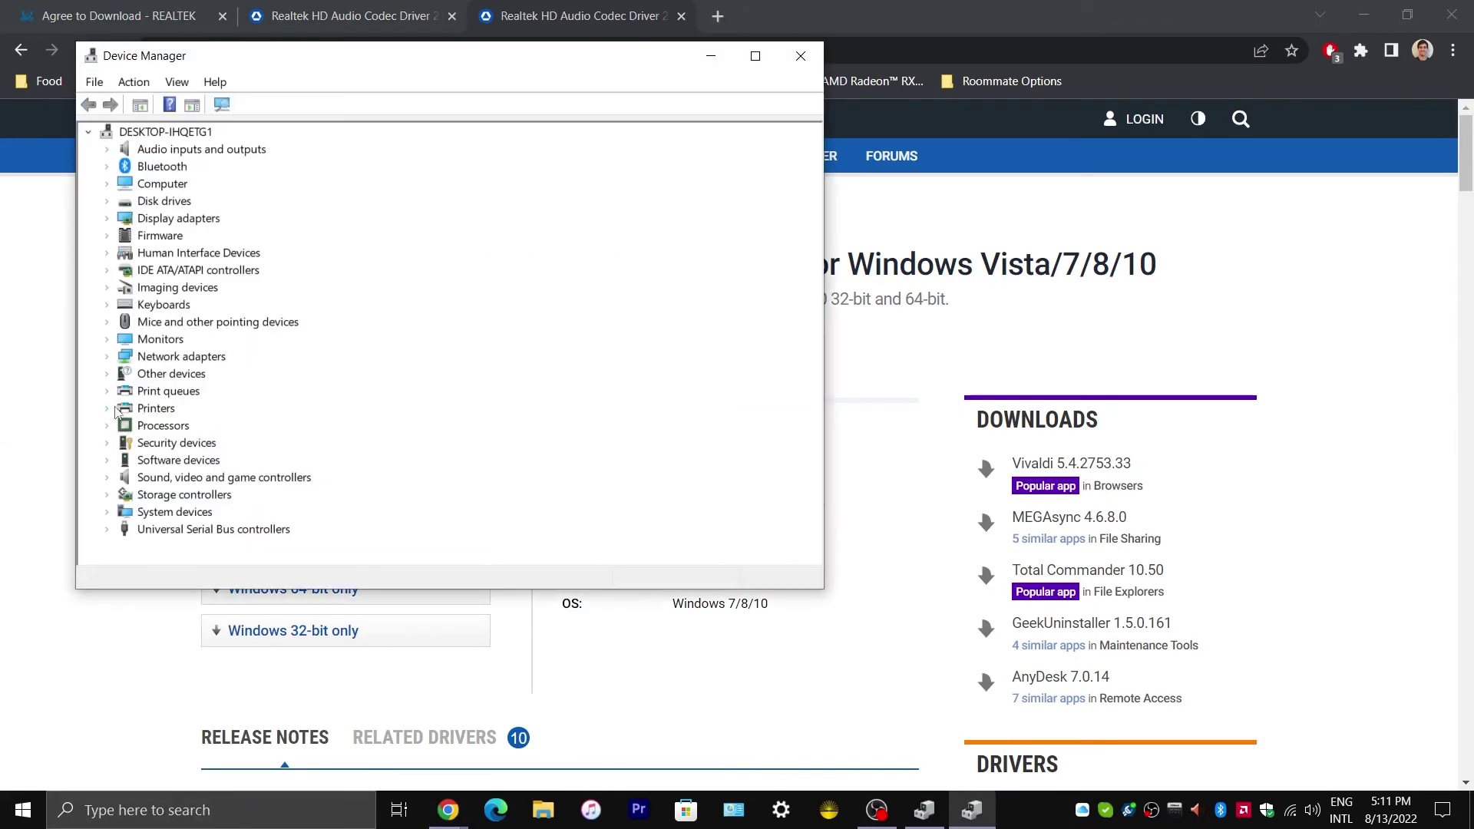
{"action": "left_click_drag", "start_coordinate": [251, 44], "coordinate": [685, 114]}
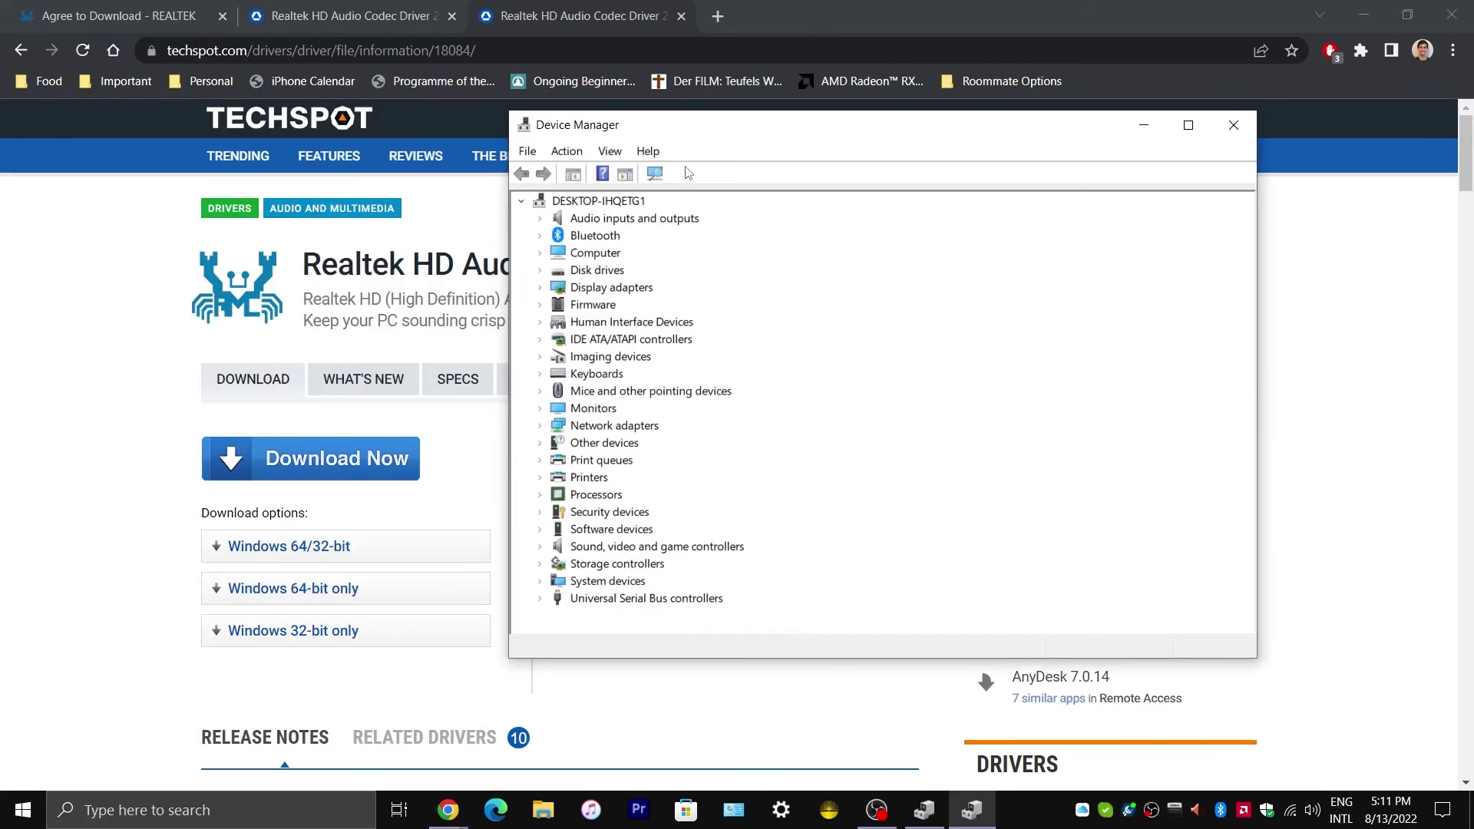
{"action": "left_click", "coordinate": [610, 151]}
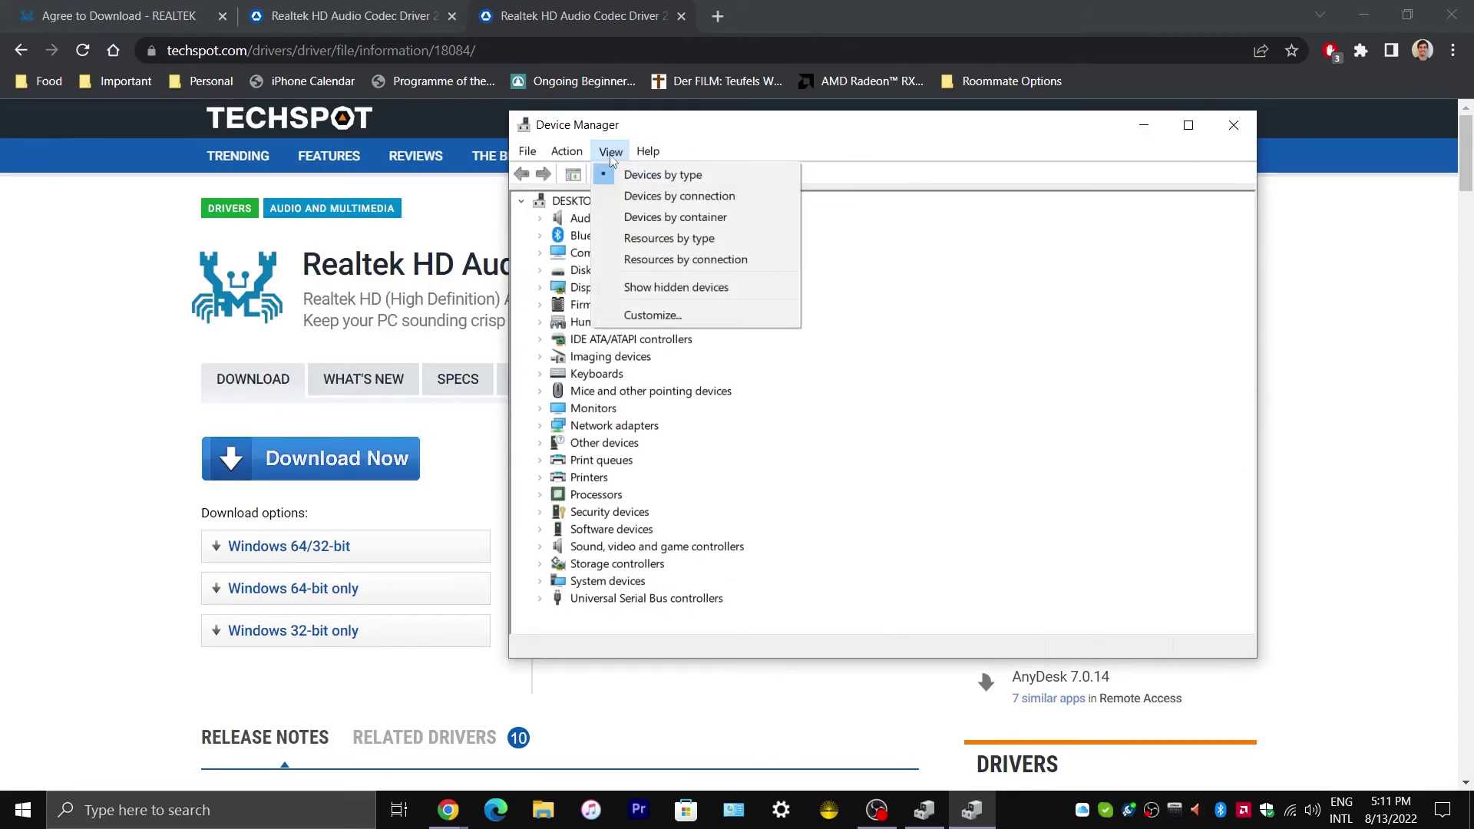
{"action": "left_click", "coordinate": [644, 287]}
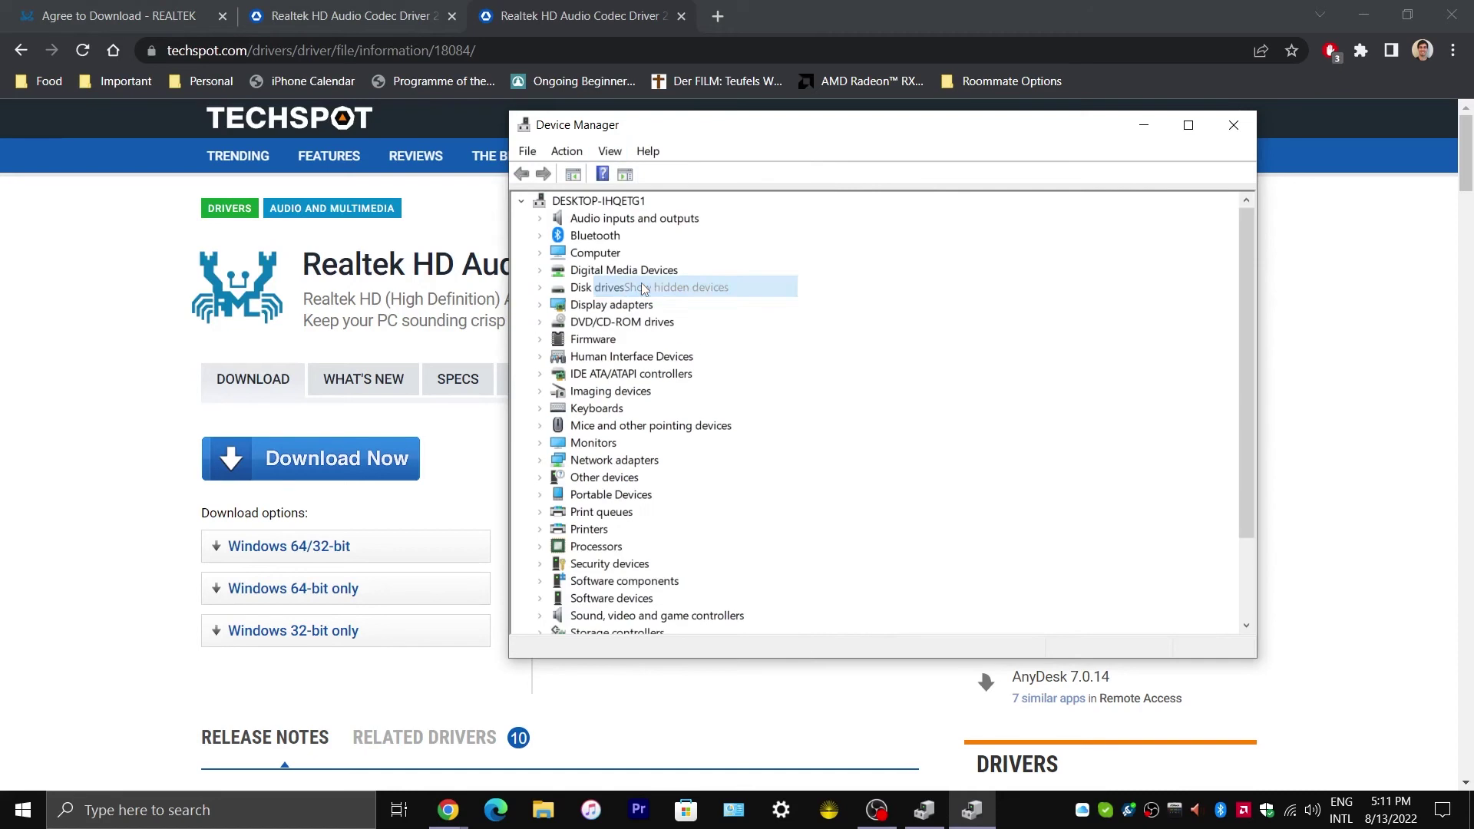
{"action": "left_click", "coordinate": [609, 152]}
{"action": "left_click", "coordinate": [609, 151]}
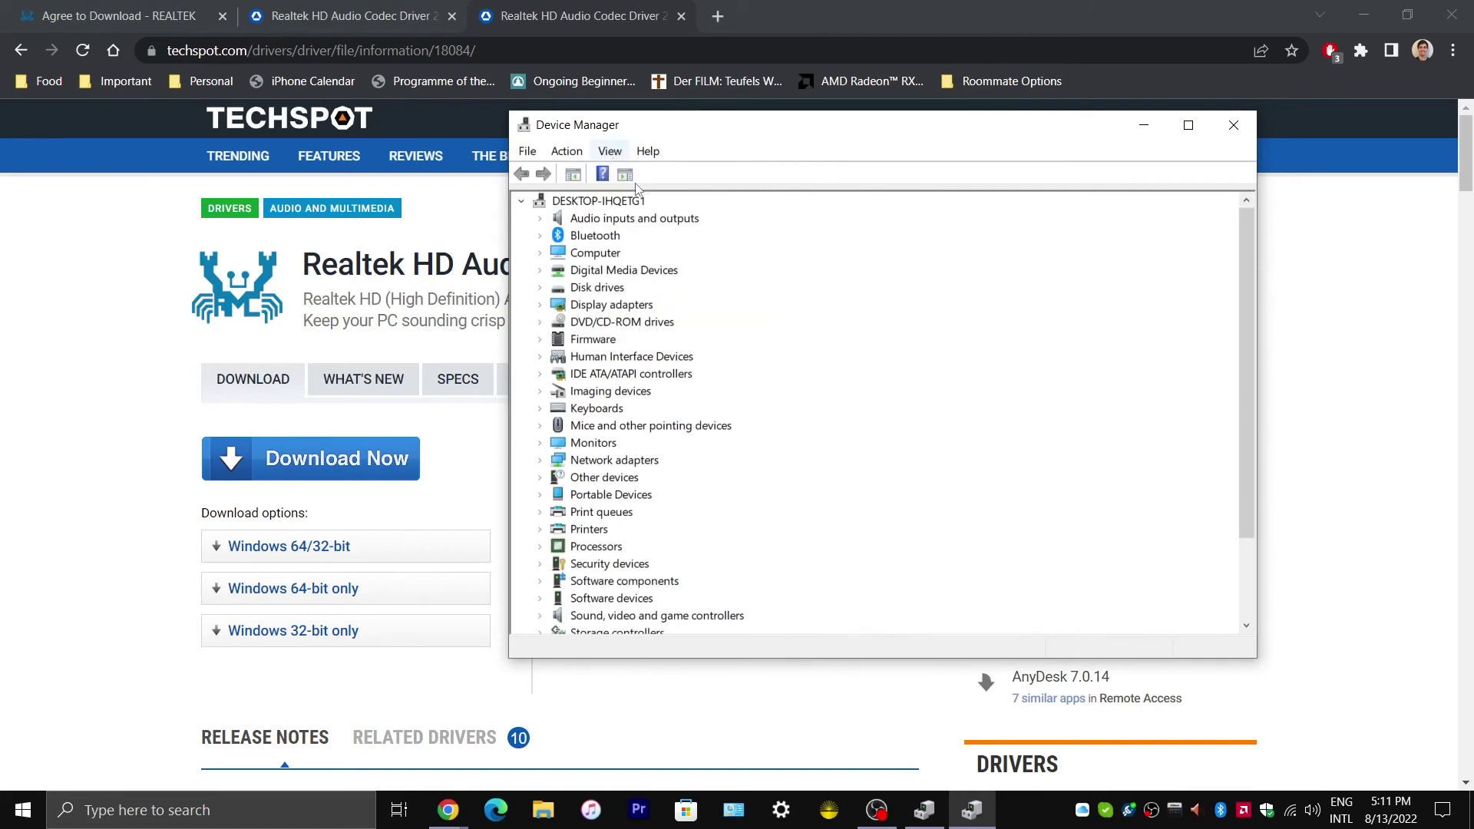
{"action": "left_click", "coordinate": [540, 219]}
{"action": "scroll", "coordinate": [746, 311], "scroll_direction": "down", "scroll_amount": 5}
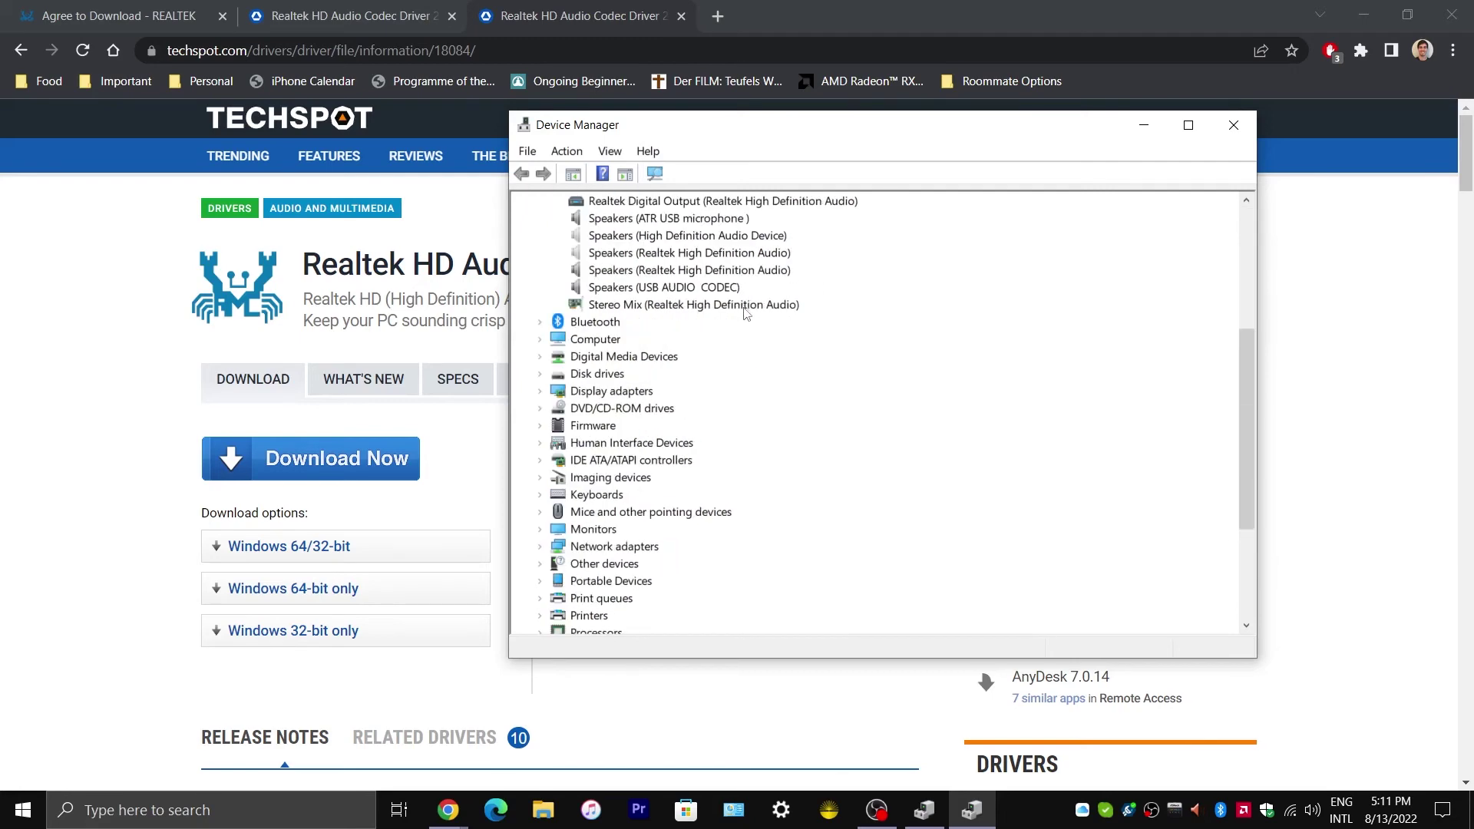
{"action": "scroll", "coordinate": [542, 528], "scroll_direction": "down", "scroll_amount": 4}
{"action": "left_click", "coordinate": [540, 516]}
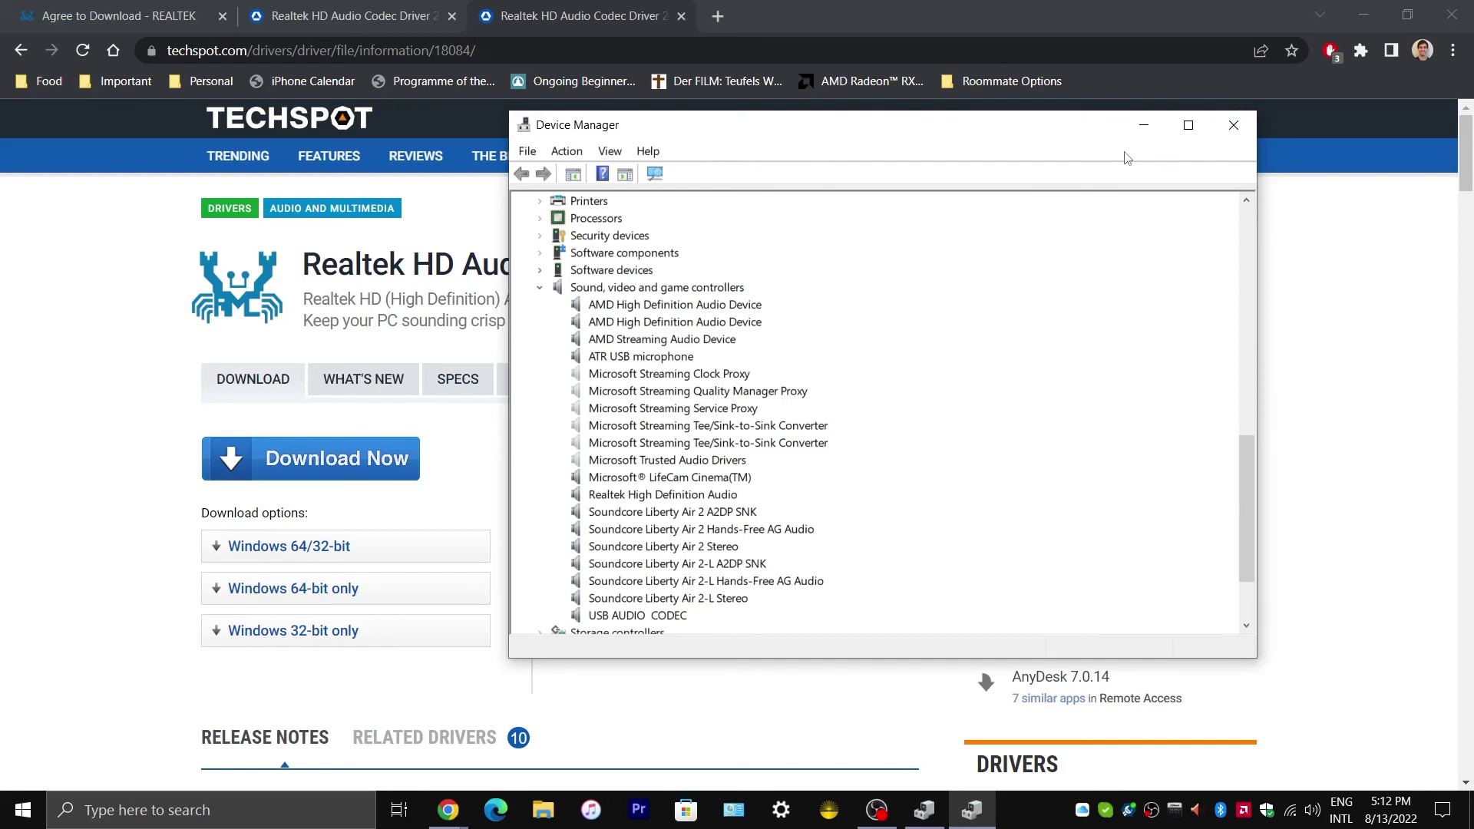
{"action": "left_click", "coordinate": [1244, 129]}
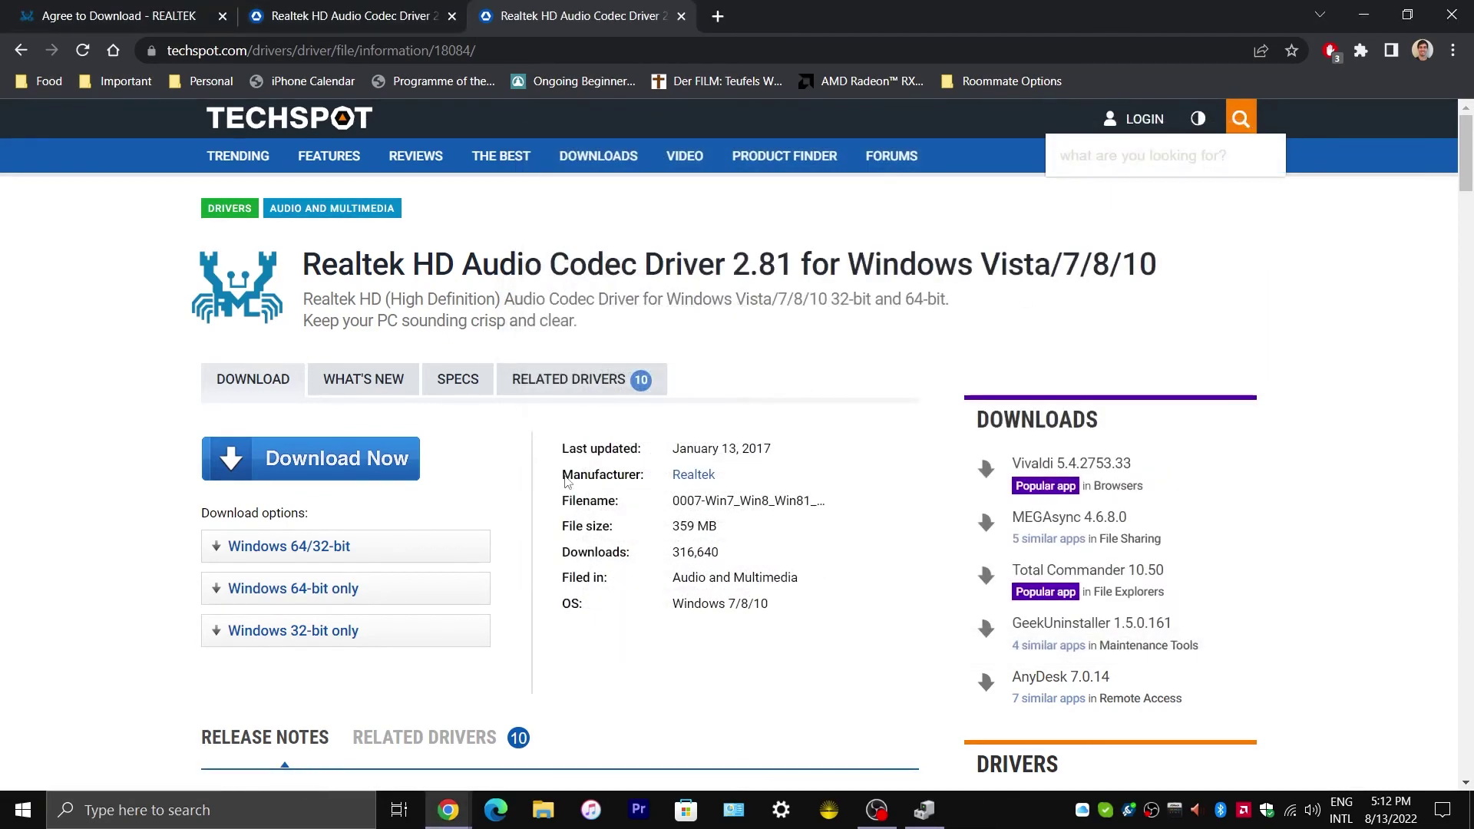
- Dismiss the TechSpot search box and open File Explorer at This PC from the taskbar
{"action": "left_click", "coordinate": [652, 592]}
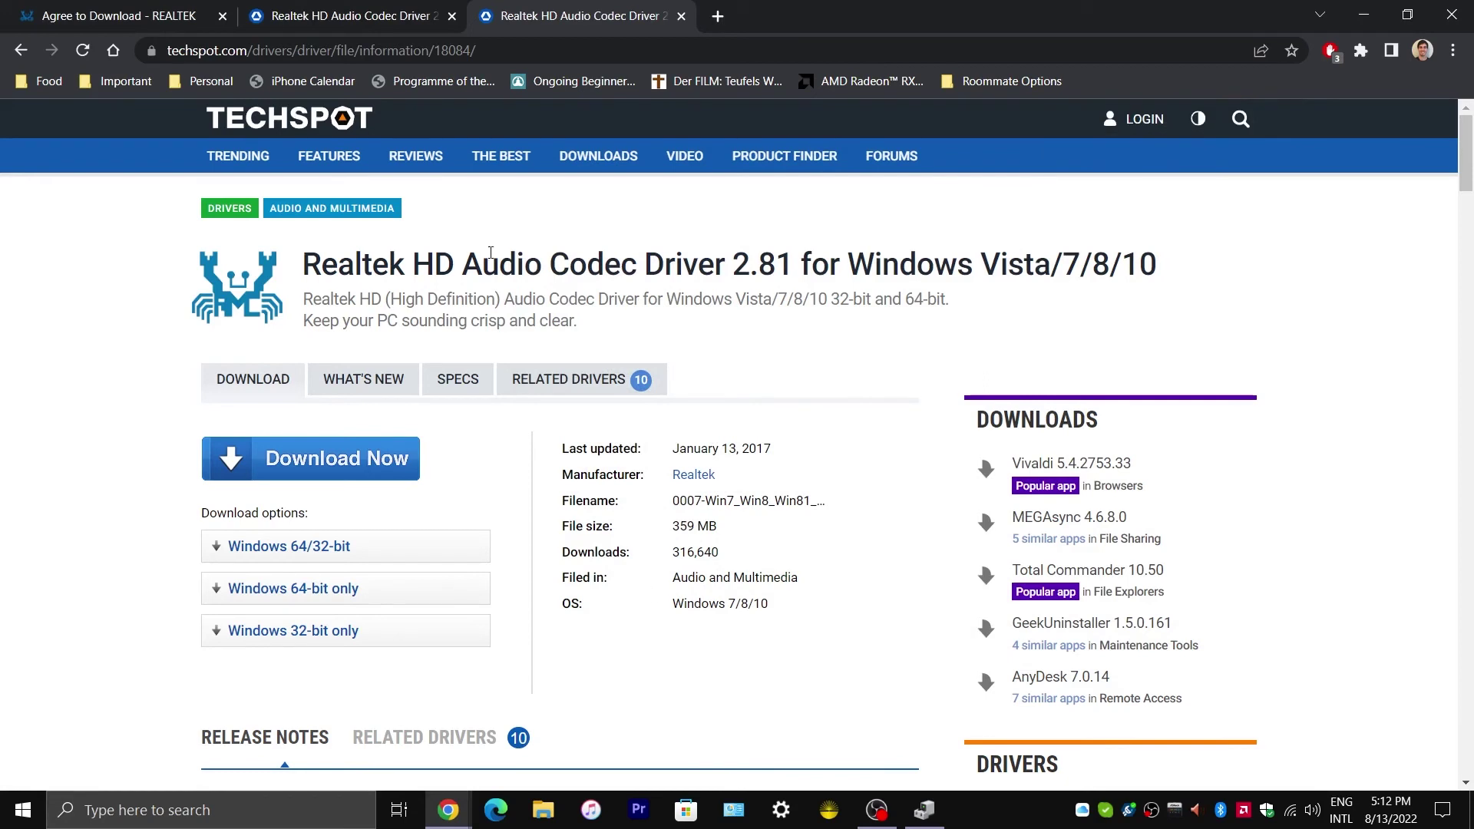
{"action": "left_click_drag", "start_coordinate": [735, 260], "coordinate": [791, 264]}
{"action": "left_click", "coordinate": [787, 265]}
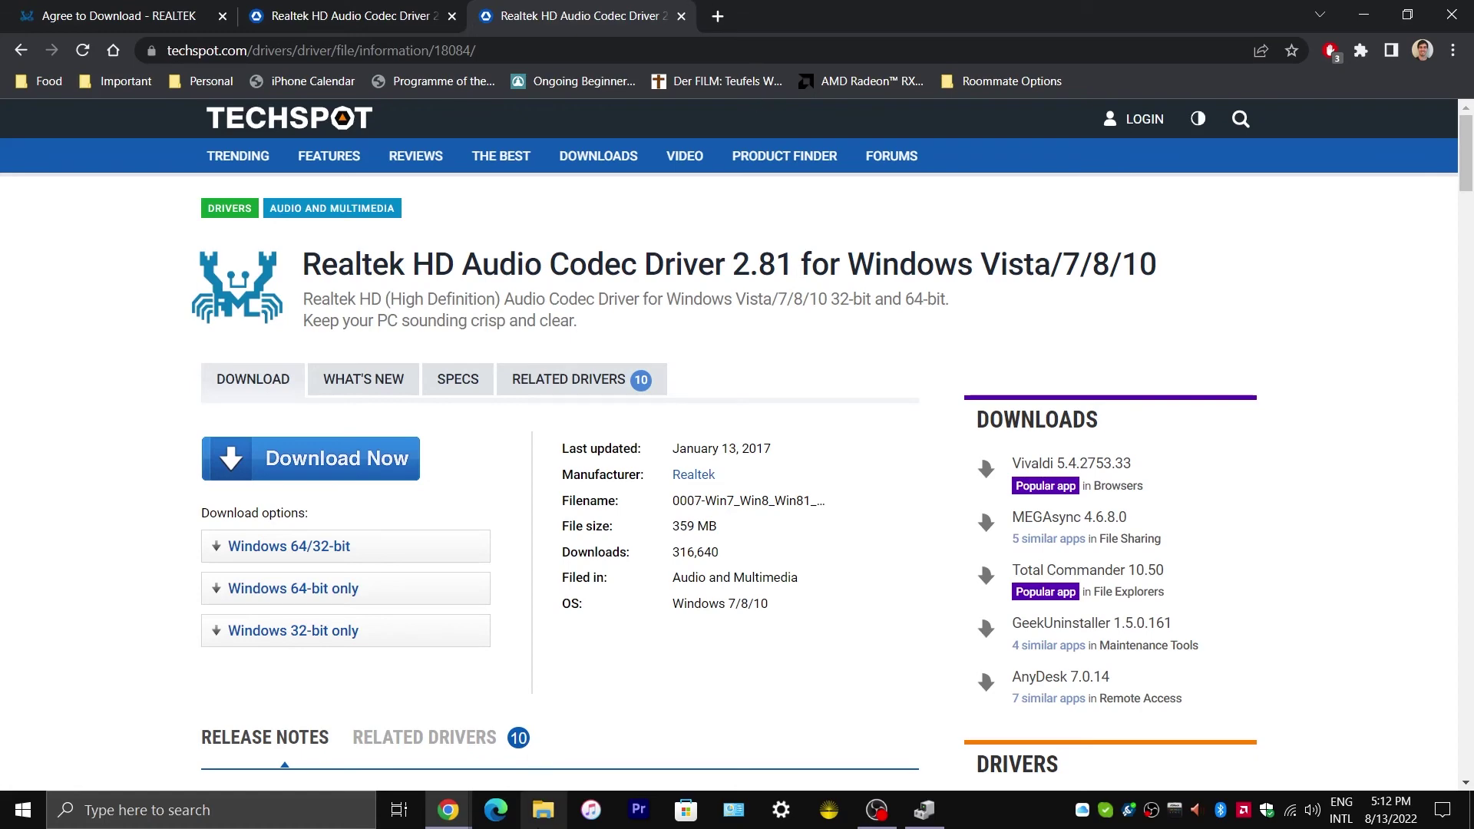
{"action": "left_click", "coordinate": [542, 810]}
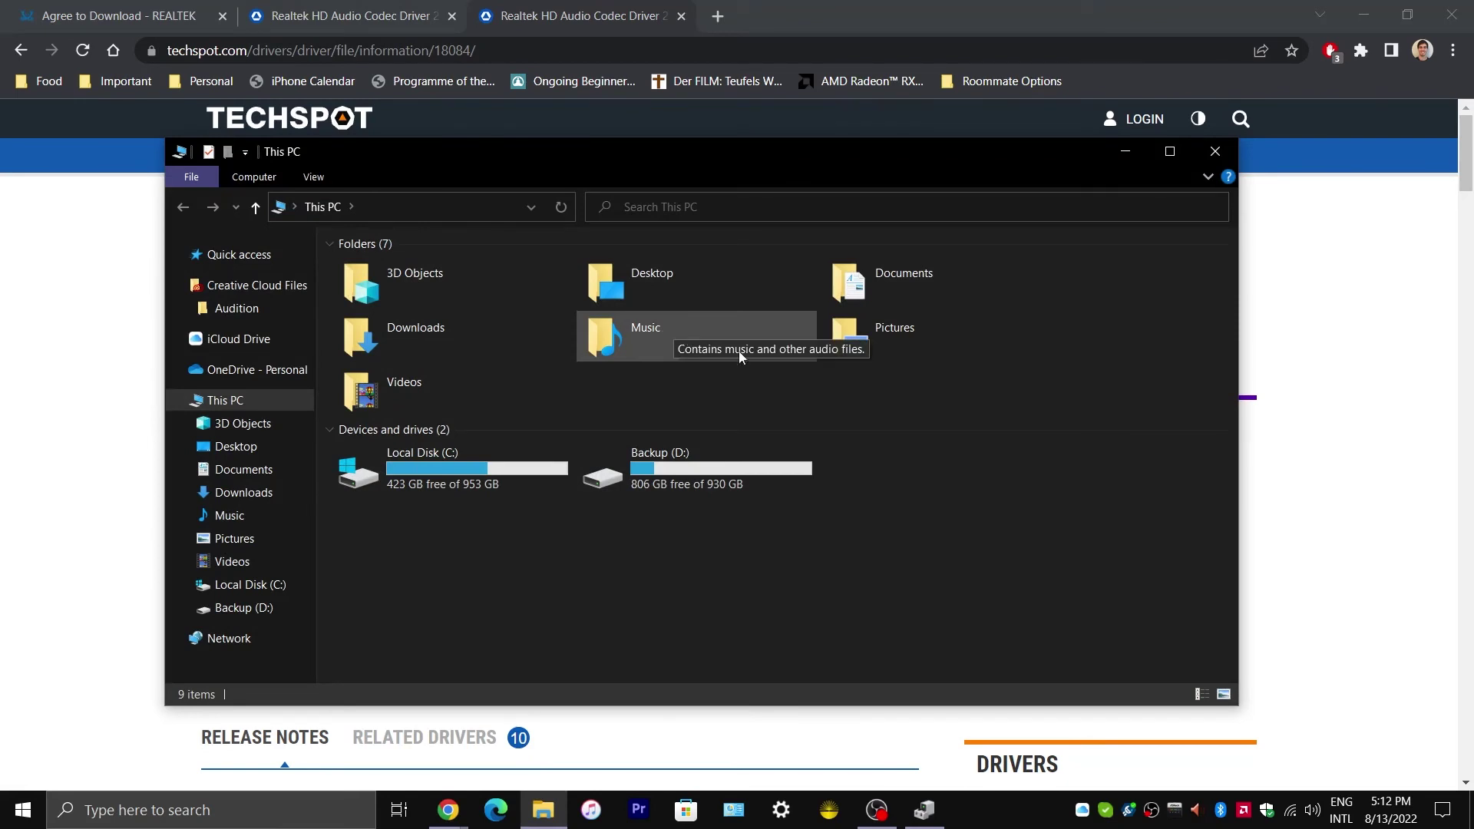
- Minimize Control Panel, browse to C:\Program Files\Realtek\Audio\HDA and select RAVCpl64.exe
{"action": "left_click", "coordinate": [734, 810]}
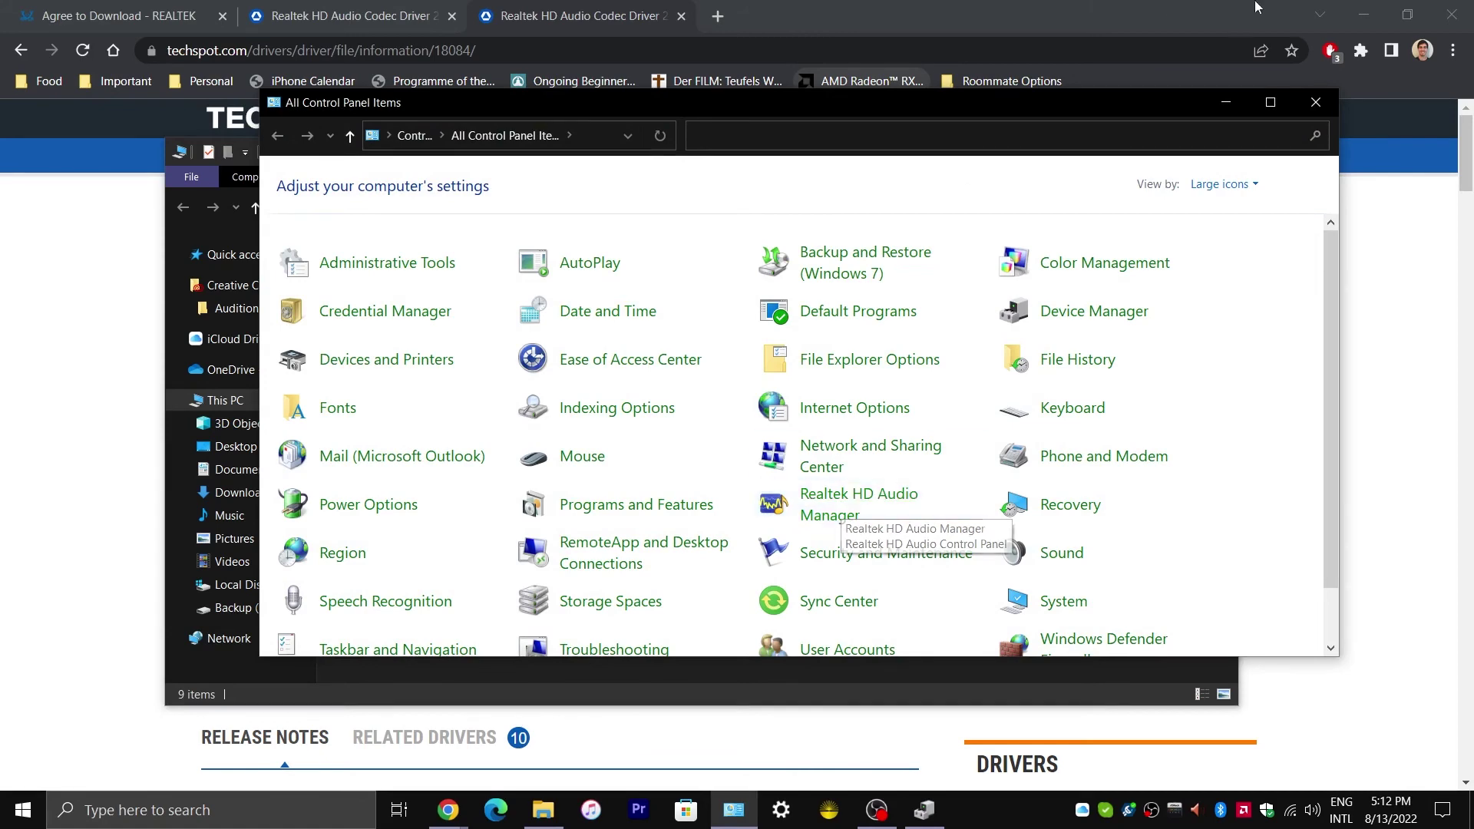
{"action": "left_click", "coordinate": [1230, 109]}
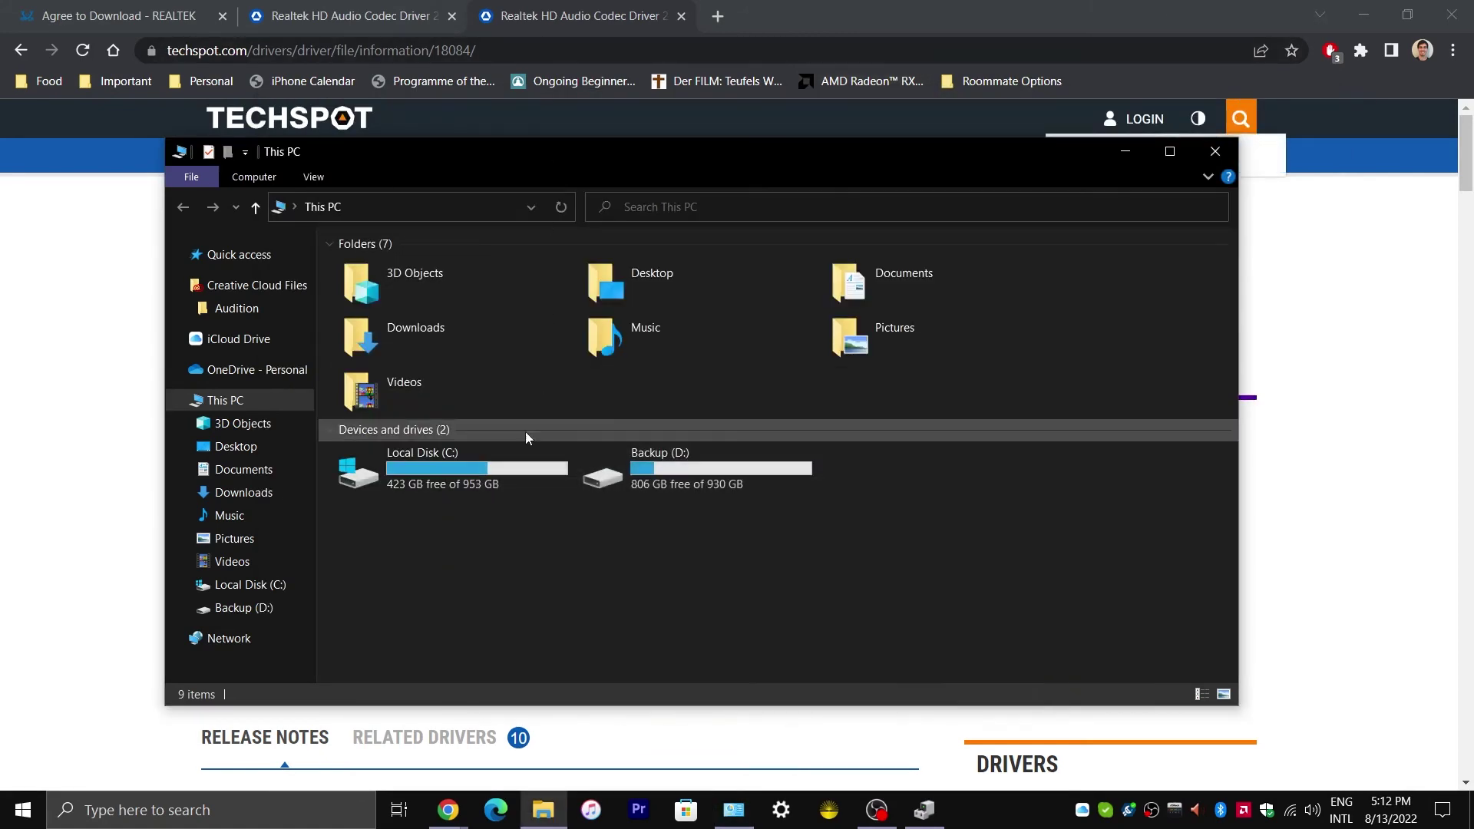
{"action": "double_click", "coordinate": [512, 467]}
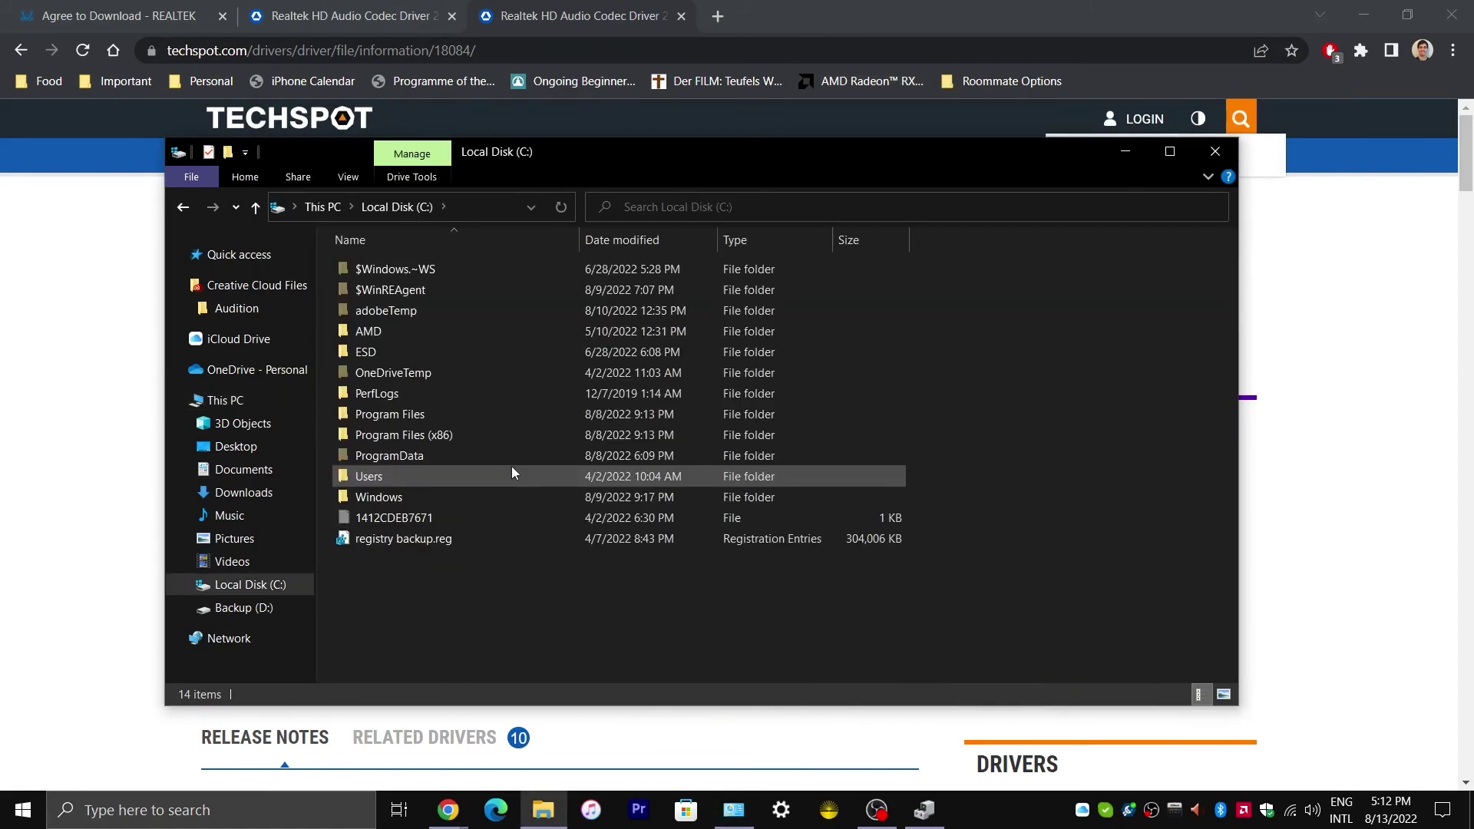
{"action": "double_click", "coordinate": [389, 417]}
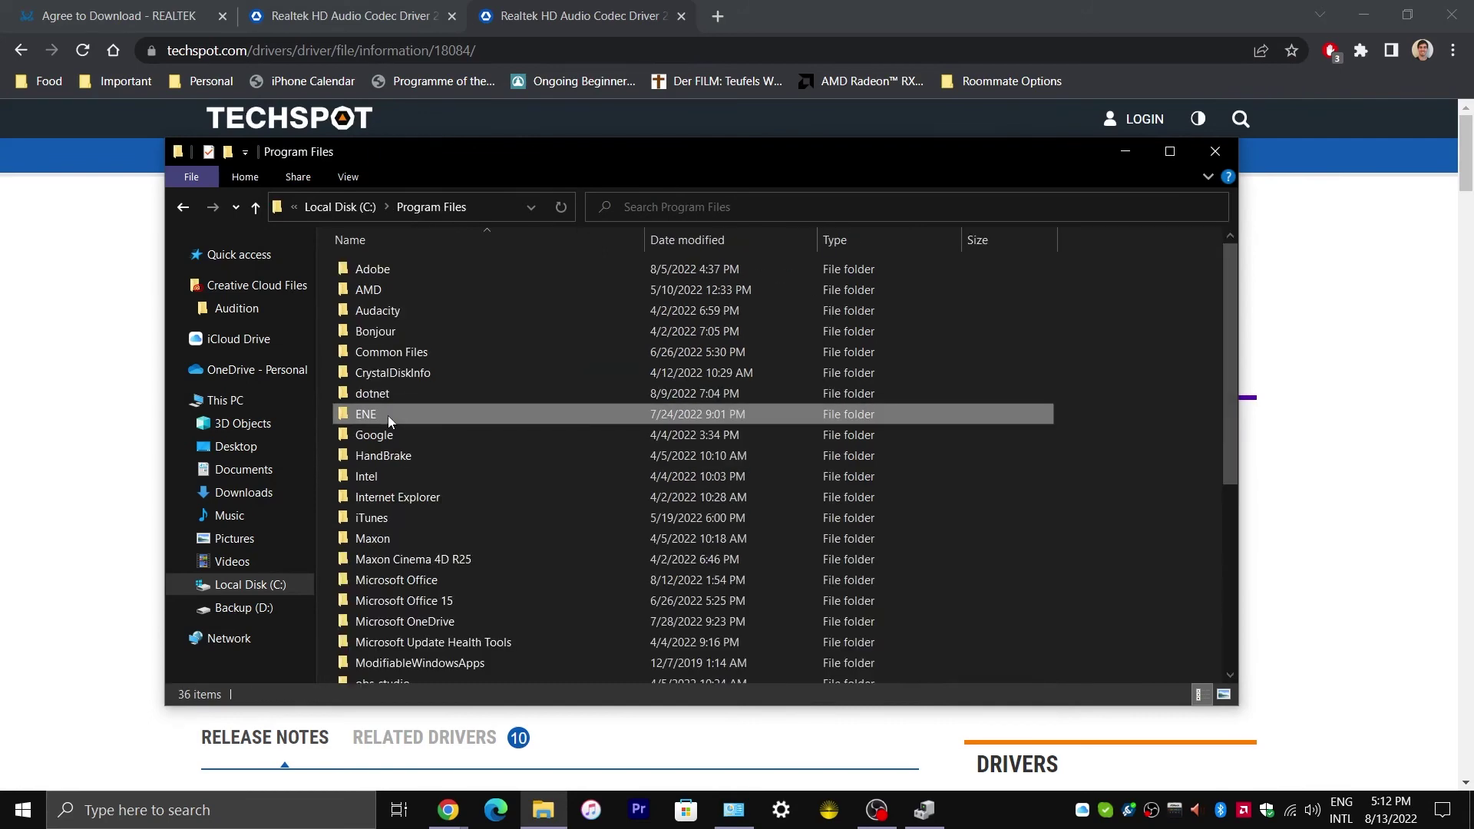
{"action": "left_click", "coordinate": [388, 416]}
{"action": "scroll", "coordinate": [475, 430], "scroll_direction": "down", "scroll_amount": 5}
{"action": "scroll", "coordinate": [475, 430], "scroll_direction": "up", "scroll_amount": 1}
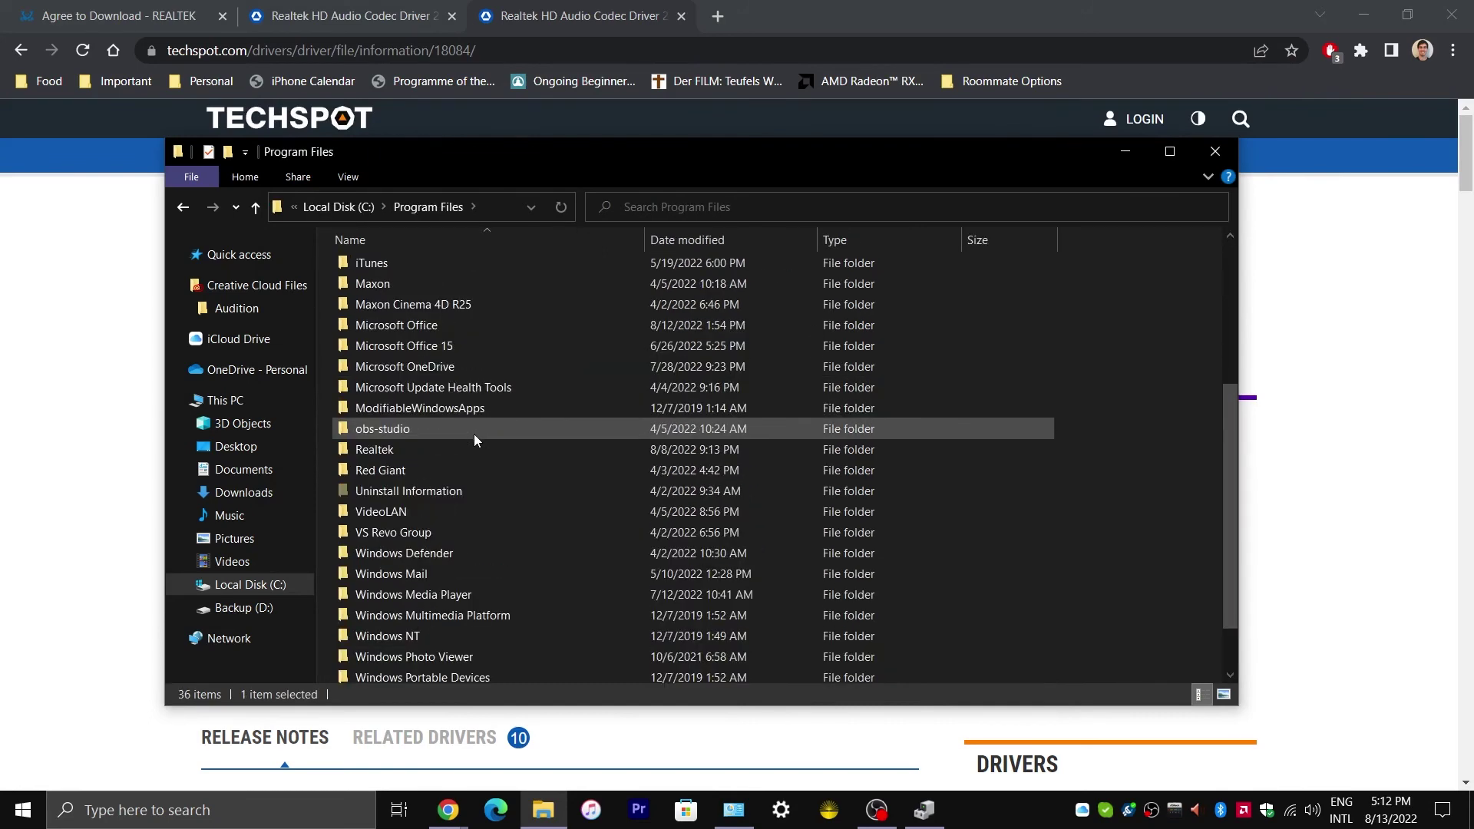
{"action": "double_click", "coordinate": [380, 453]}
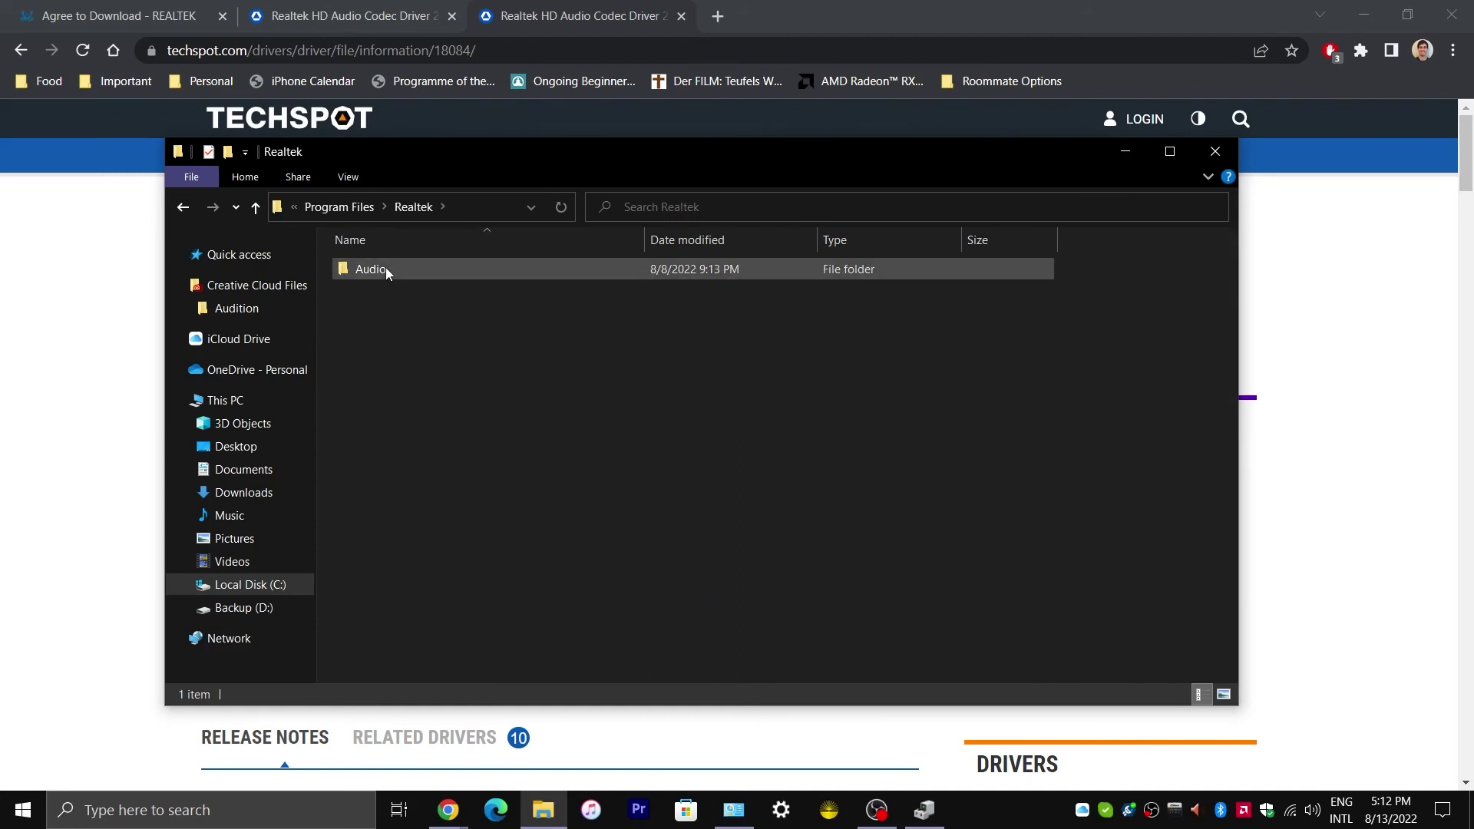
{"action": "double_click", "coordinate": [387, 270]}
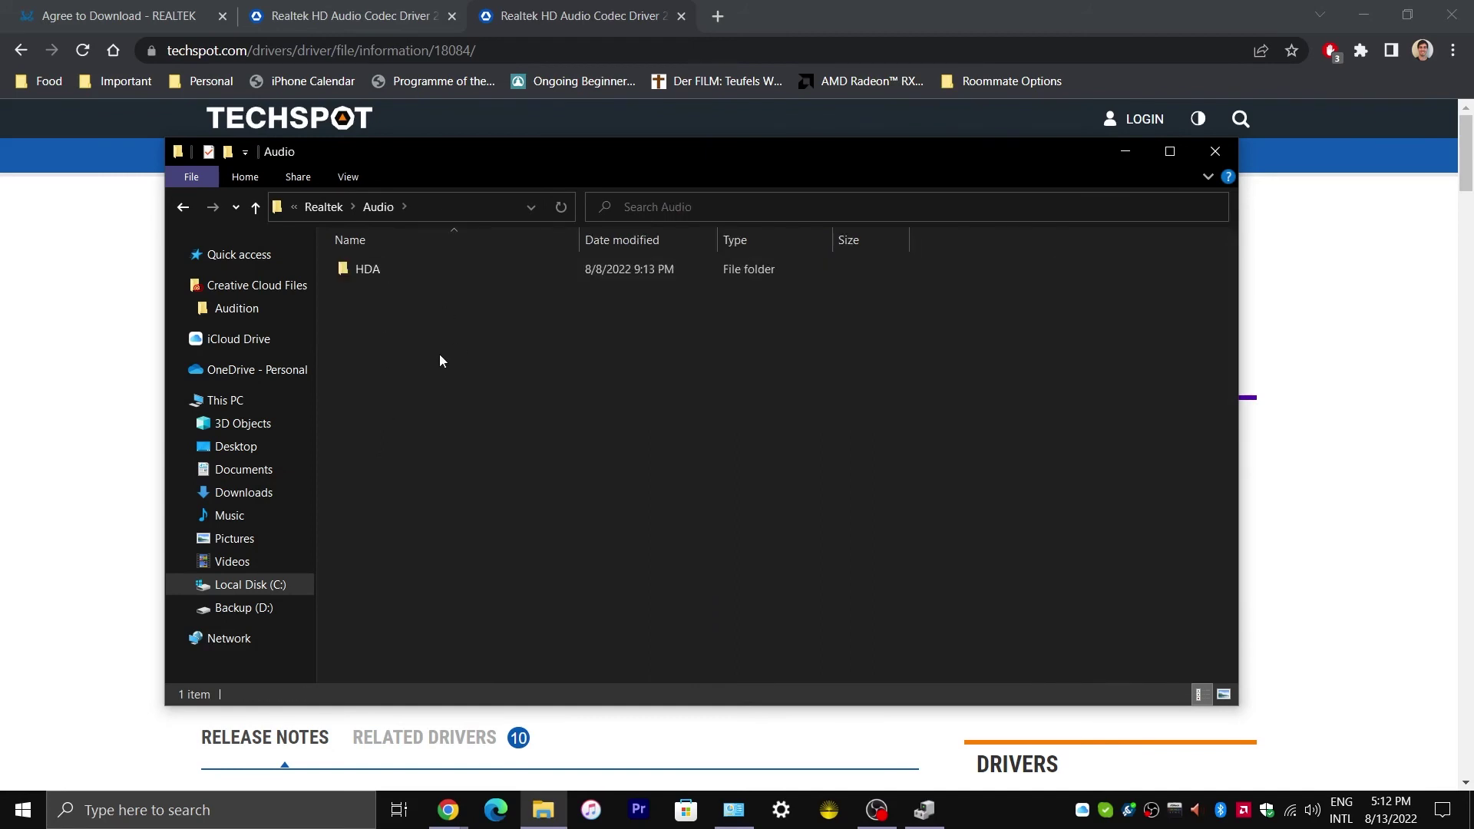
{"action": "double_click", "coordinate": [372, 269]}
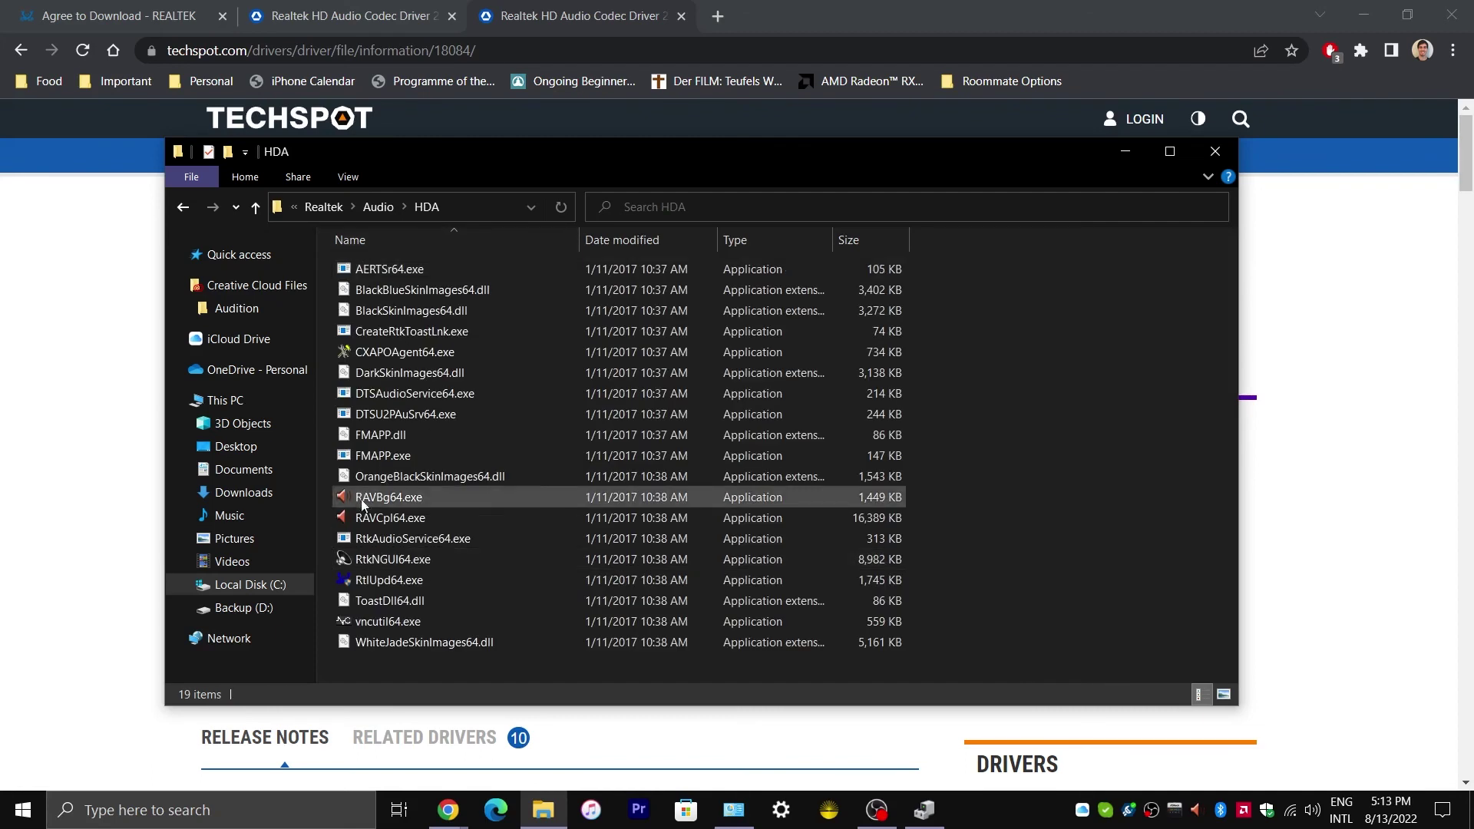
{"action": "left_click", "coordinate": [371, 518]}
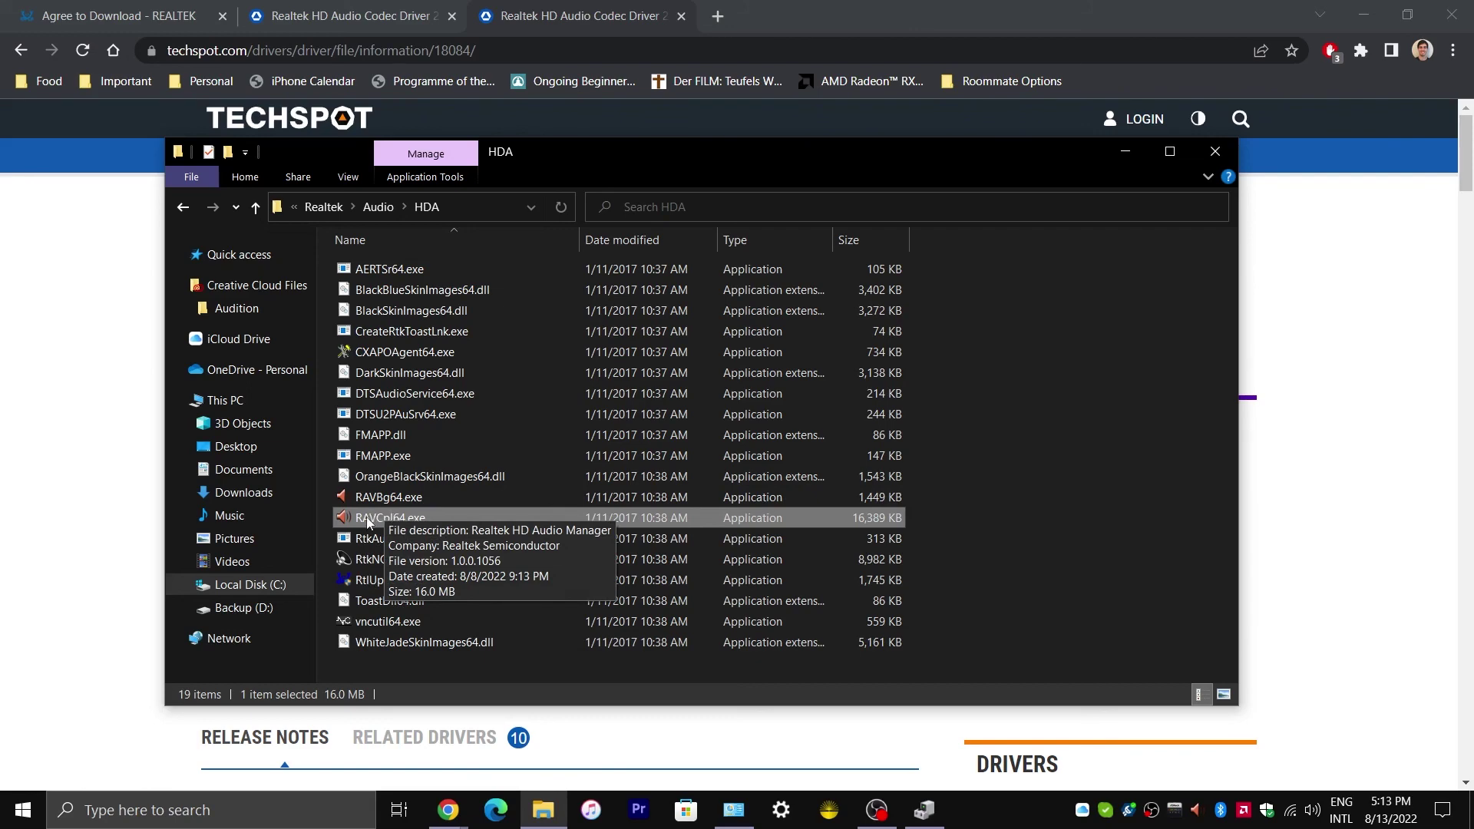
- Launch Realtek HD Audio Manager from RAVCpl64.exe, showing its Speakers page in Stereo
{"action": "double_click", "coordinate": [367, 521]}
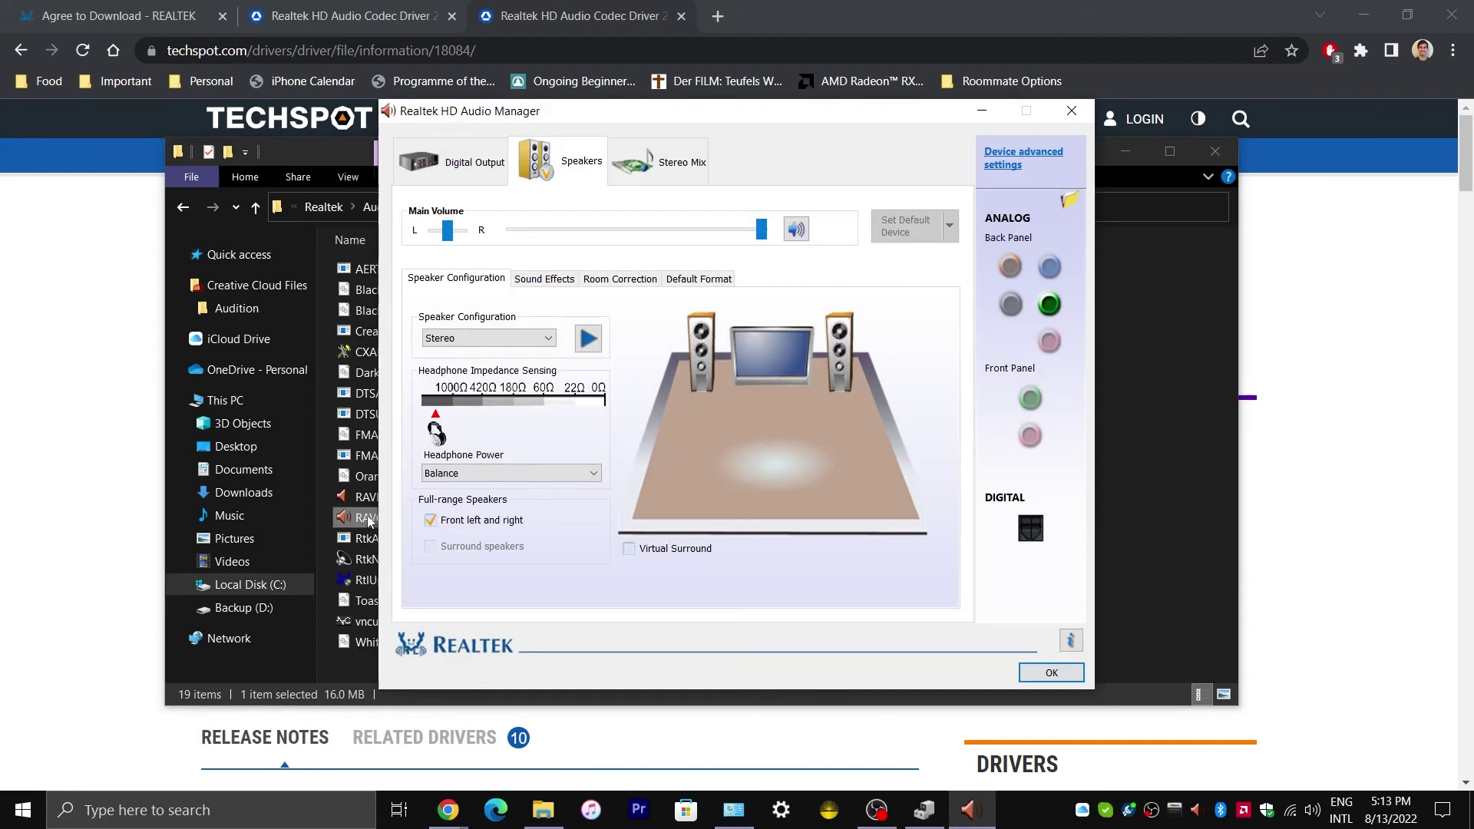